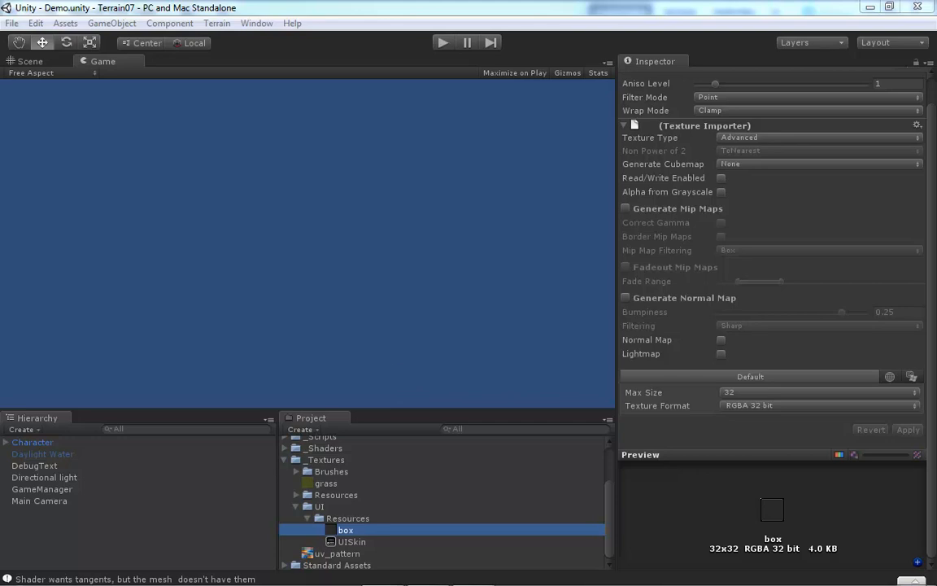
- Import the UI texture files into the UI Resources folder and the Icons folder into the _Textures folder
drag(0, 43, 0, 163)
drag(0, 455, 360, 521)
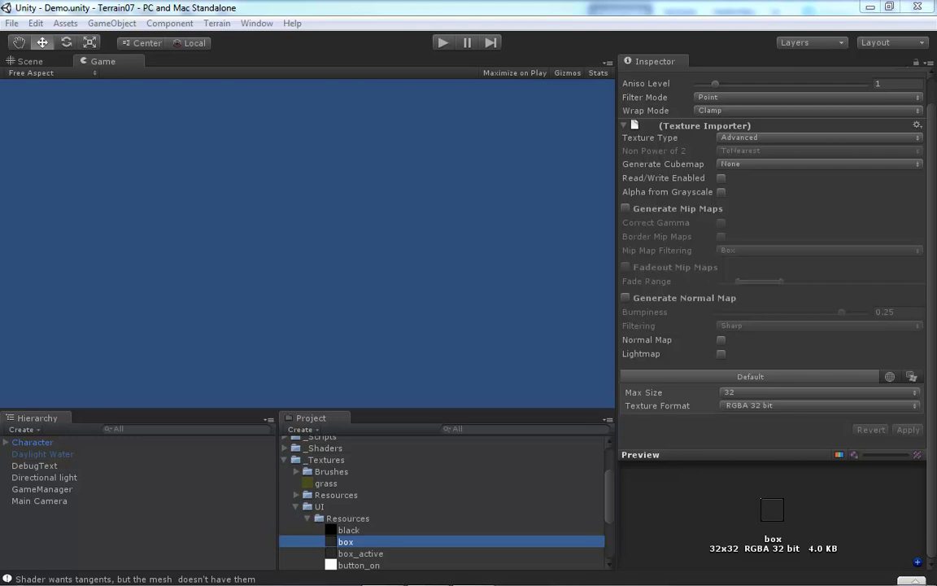
mouse_move(295, 373)
mouse_down()
mouse_move(397, 468)
mouse_move(393, 485)
mouse_move(326, 480)
mouse_move(323, 470)
mouse_up()
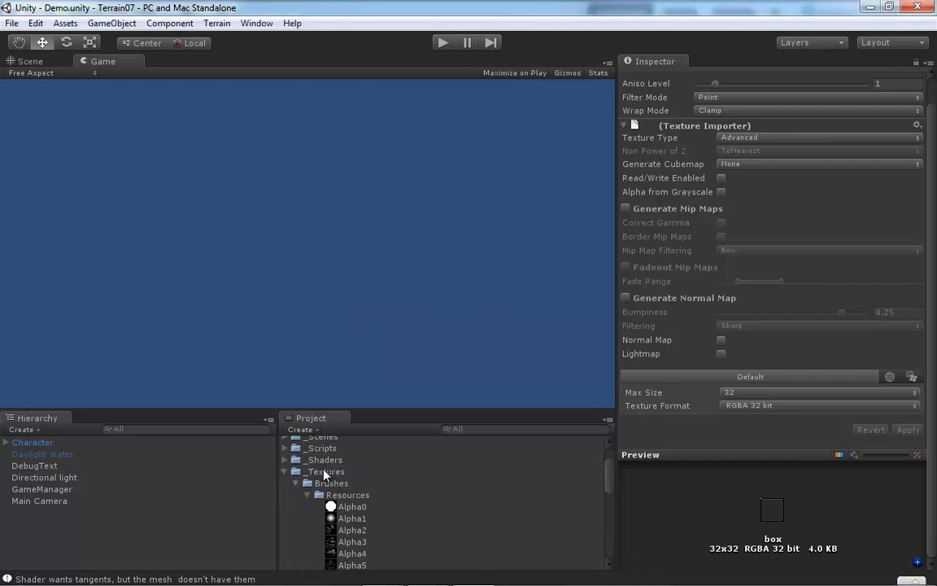
- Collapse the Brushes folder and expand the Icons folder down to the textures in its Resources subfolder
click(308, 495)
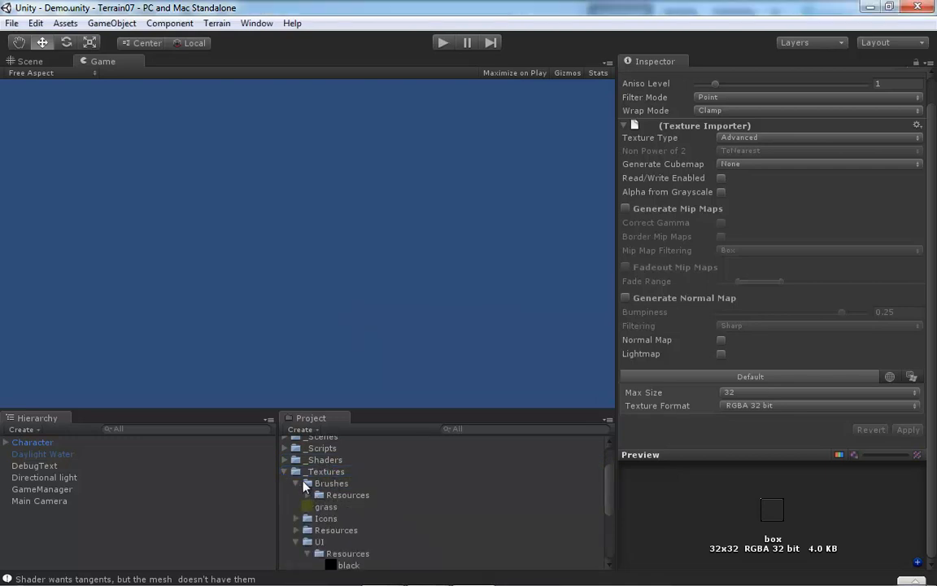
click(296, 484)
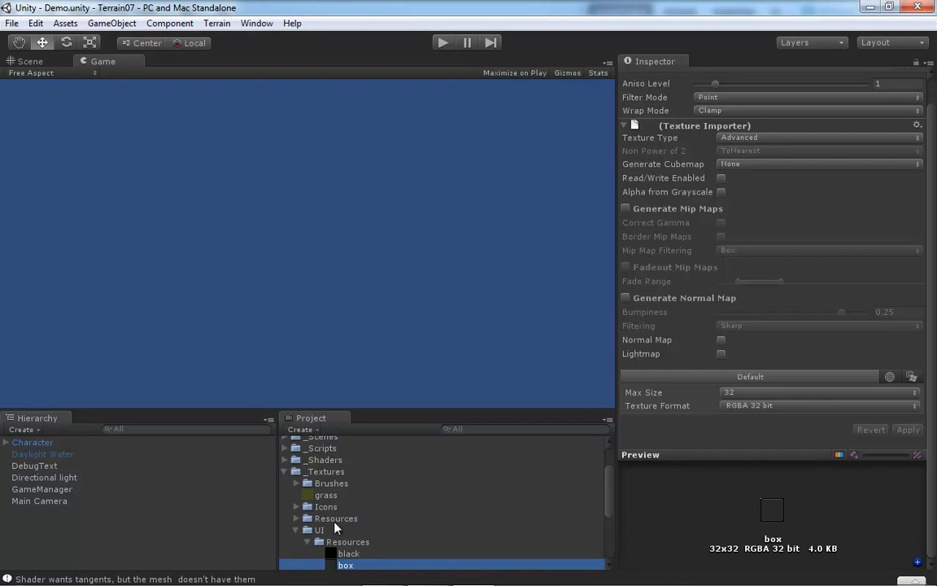
click(303, 507)
click(298, 507)
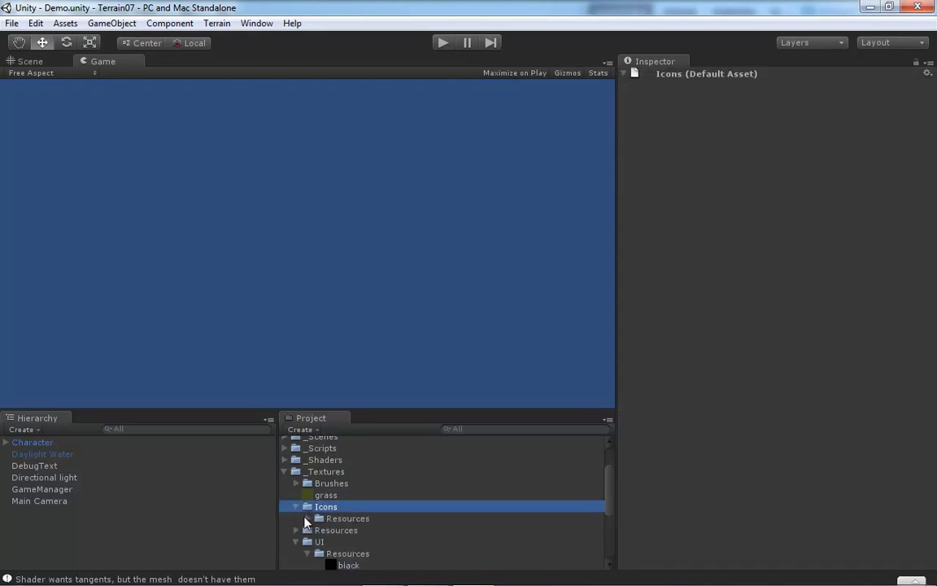
click(309, 518)
mouse_move(611, 474)
mouse_down()
mouse_move(611, 508)
mouse_move(612, 492)
mouse_up()
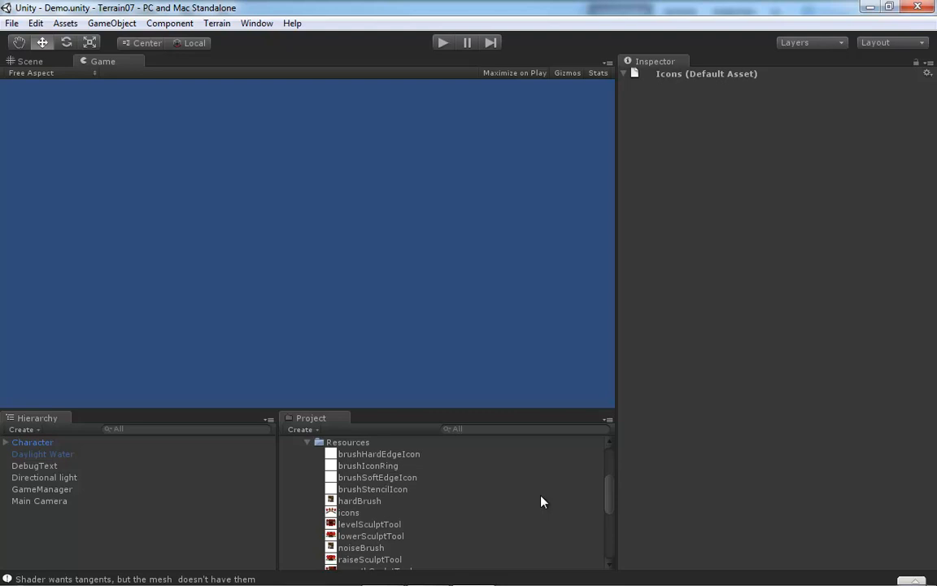
- Delete the icons texture from the Resources folder inside Icons
click(410, 479)
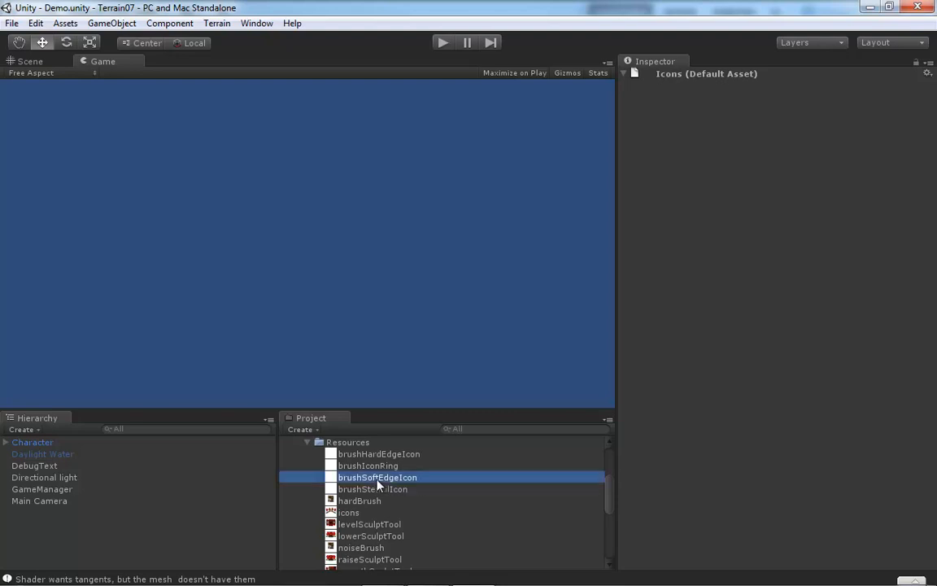
click(391, 455)
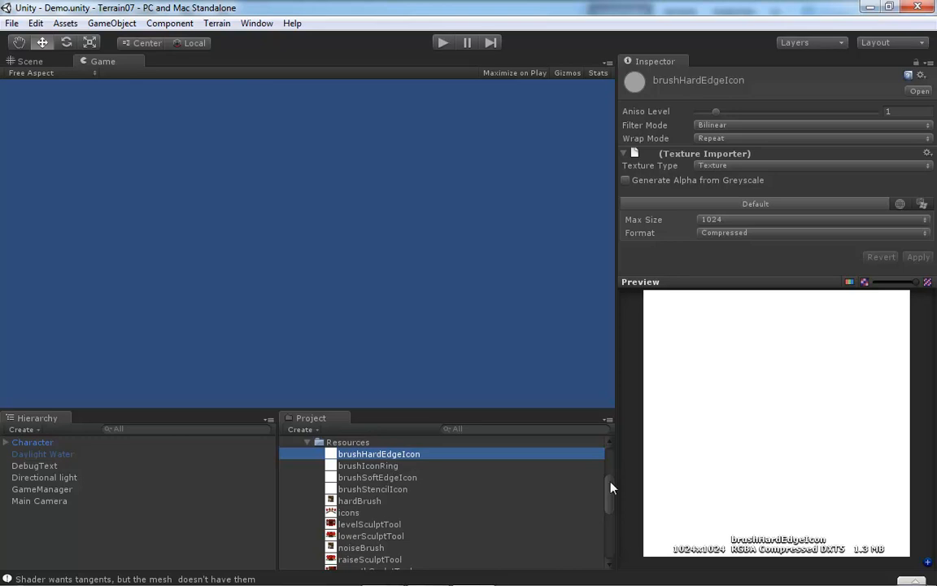
mouse_move(607, 482)
mouse_down()
mouse_move(611, 493)
mouse_move(613, 485)
mouse_up()
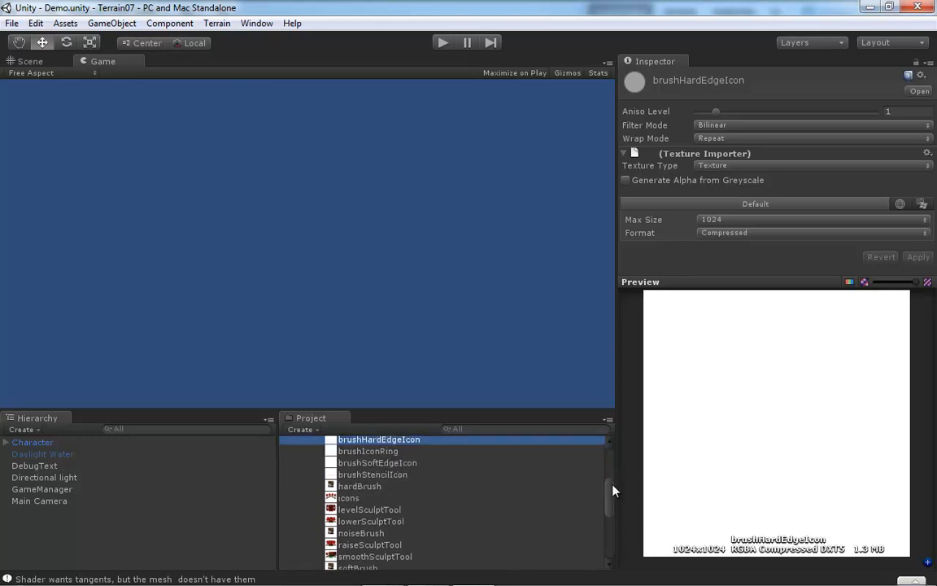
click(353, 499)
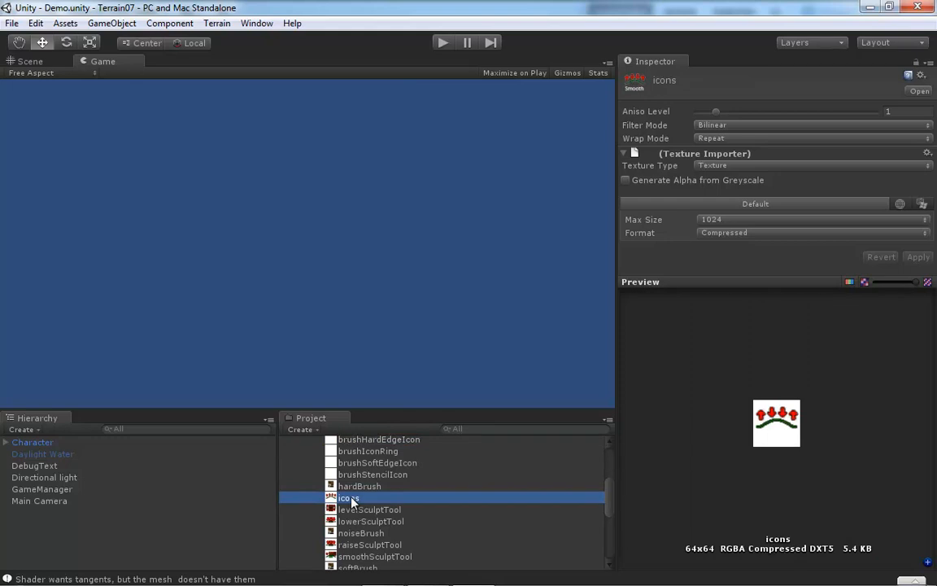
key(Delete)
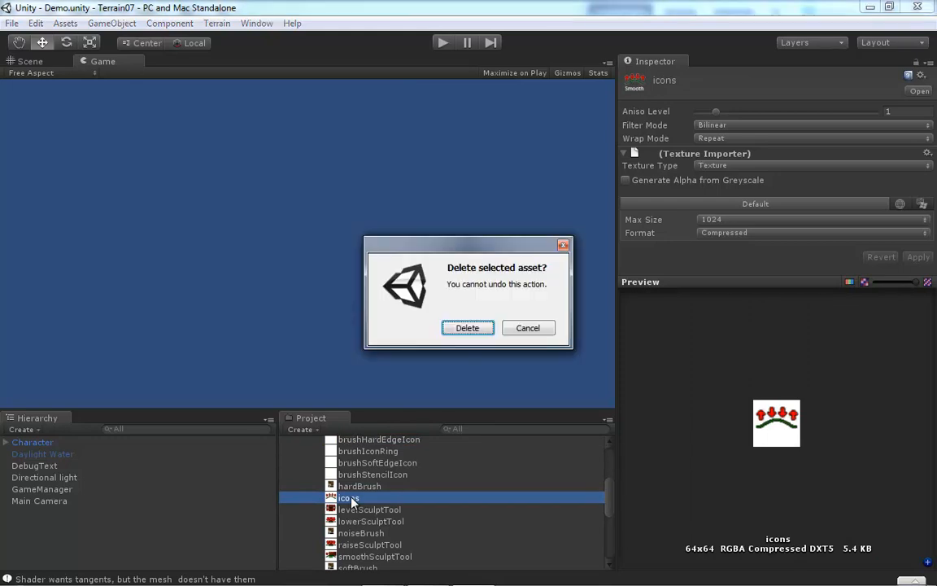
key(Return)
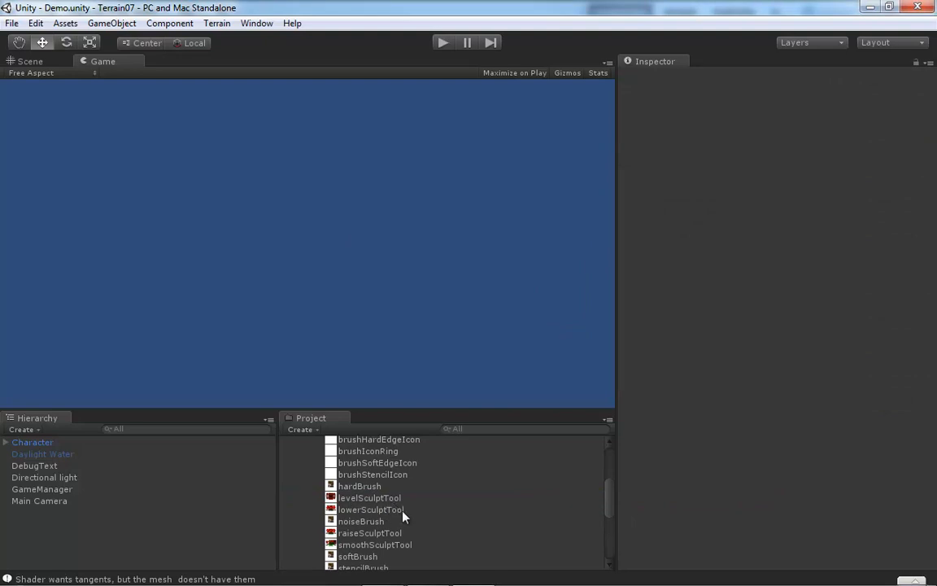
- Examine the lowerSculptTool and noiseBrush textures, comparing the colour and alpha channel previews of noiseBrush
click(377, 511)
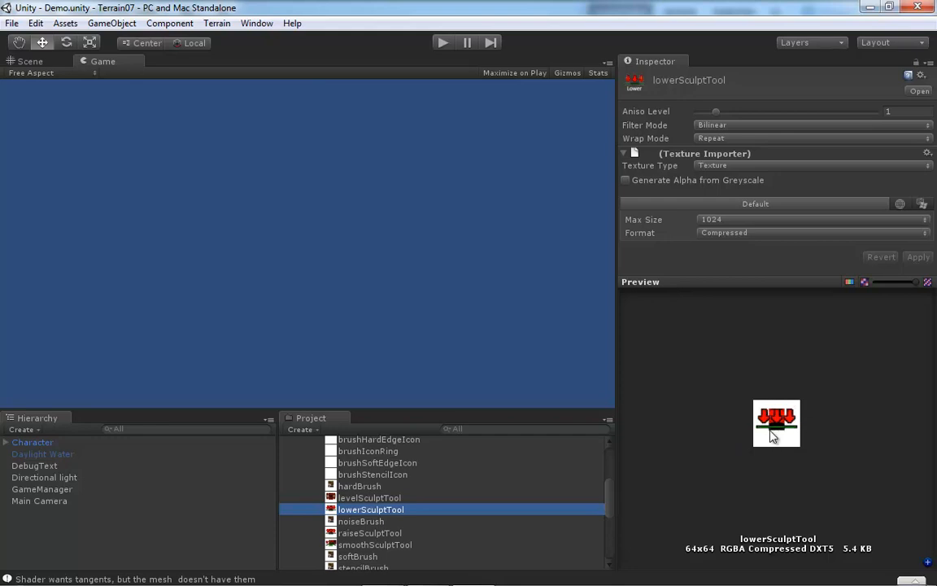
click(370, 522)
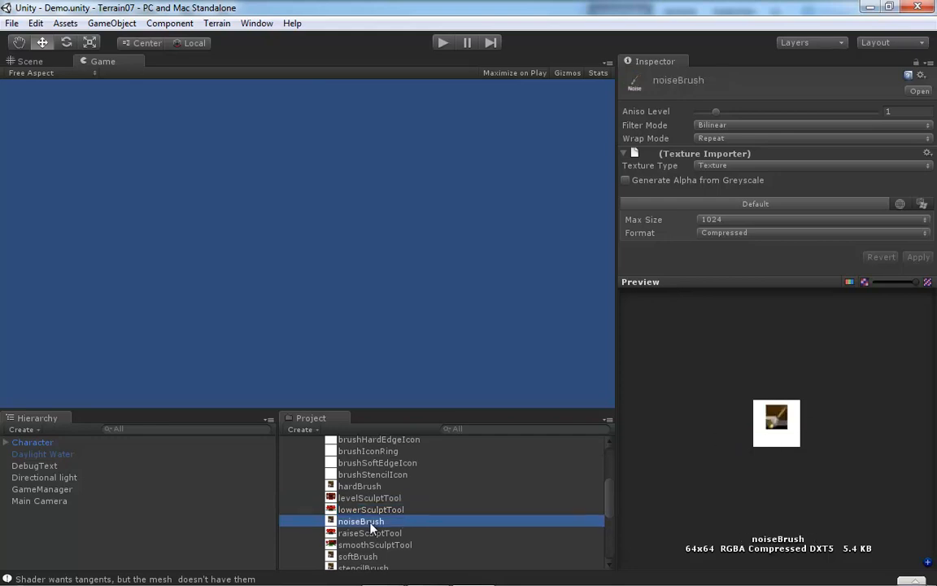
click(849, 282)
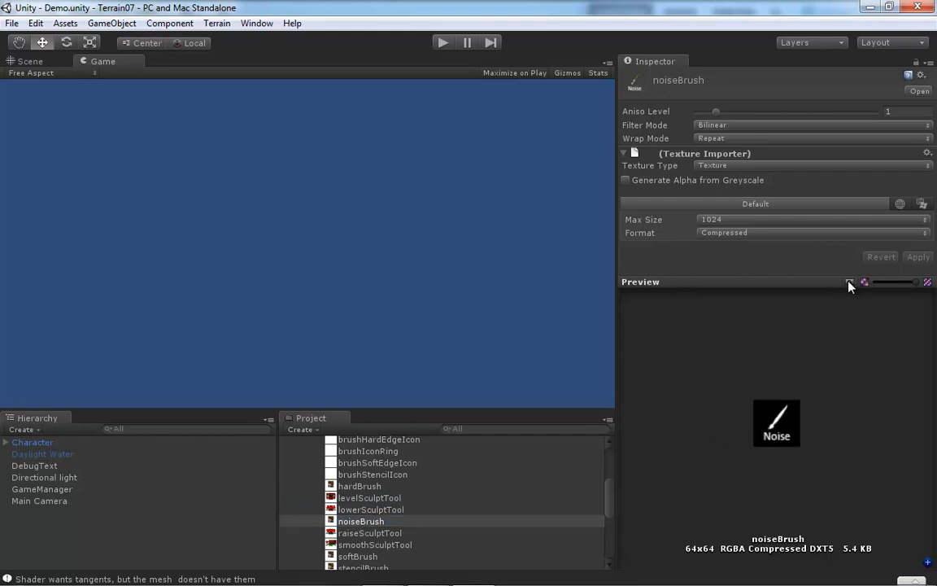
click(850, 282)
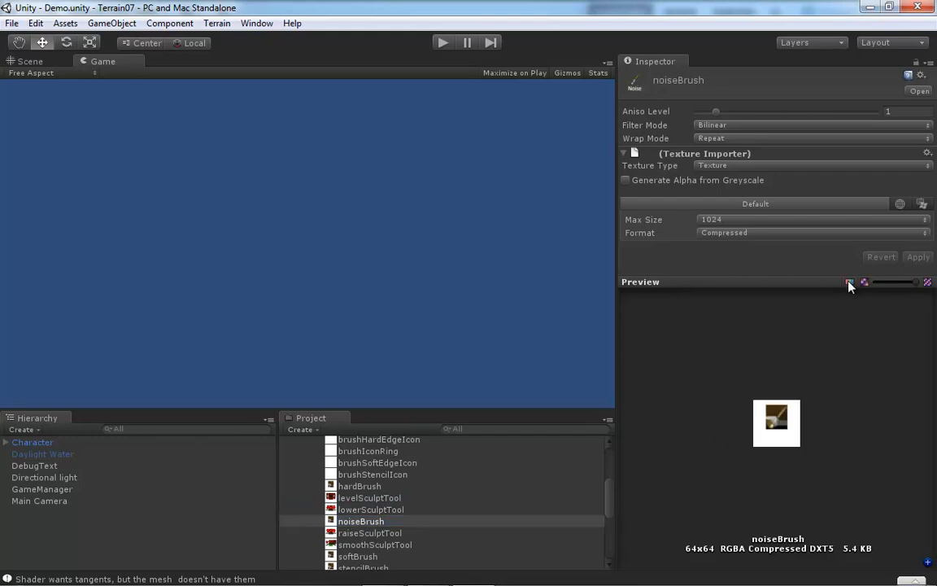
click(849, 282)
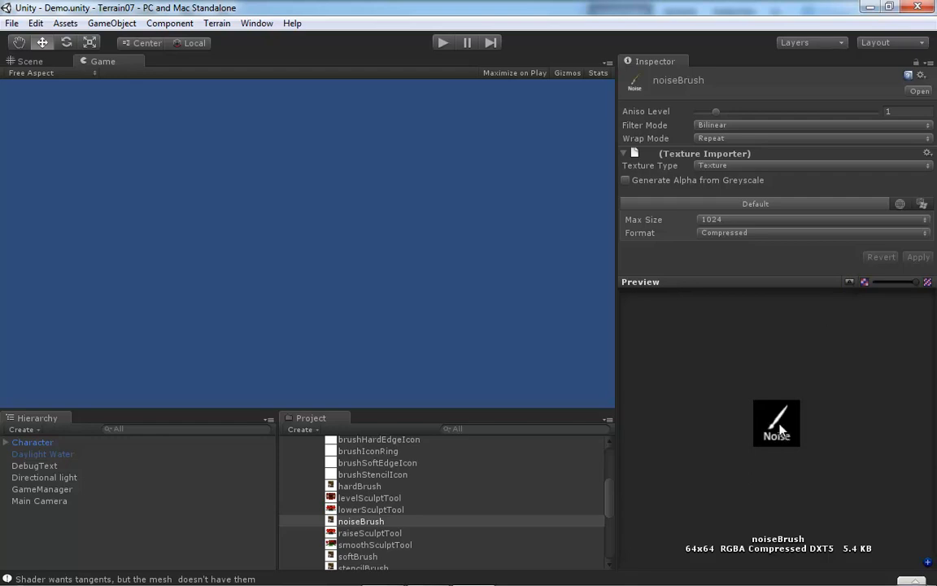
click(850, 282)
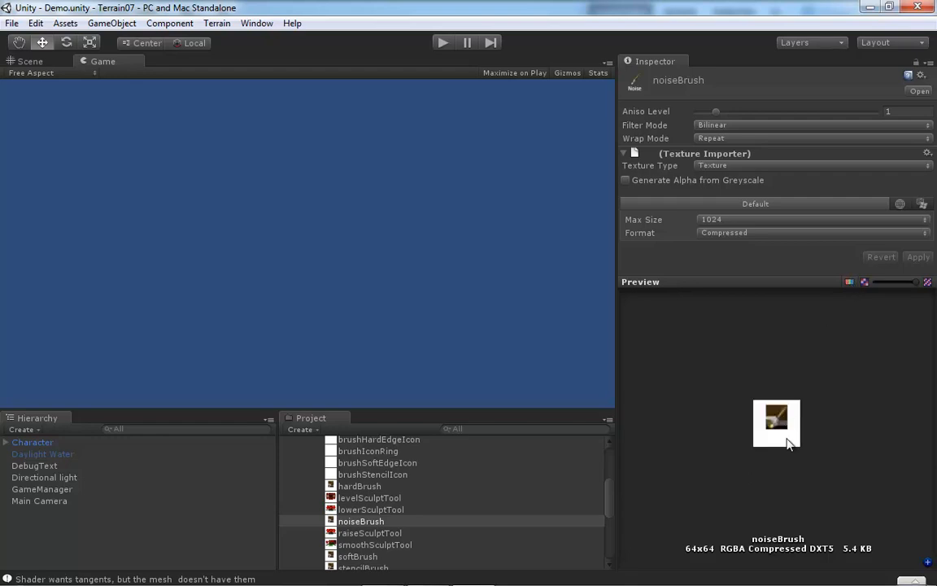
click(849, 283)
click(850, 283)
click(850, 283)
click(850, 284)
click(850, 283)
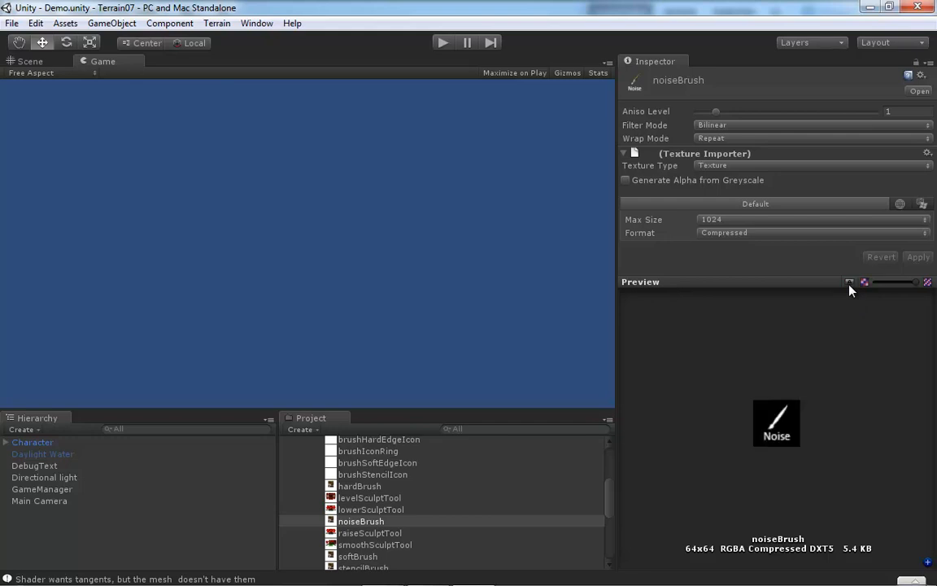
click(849, 284)
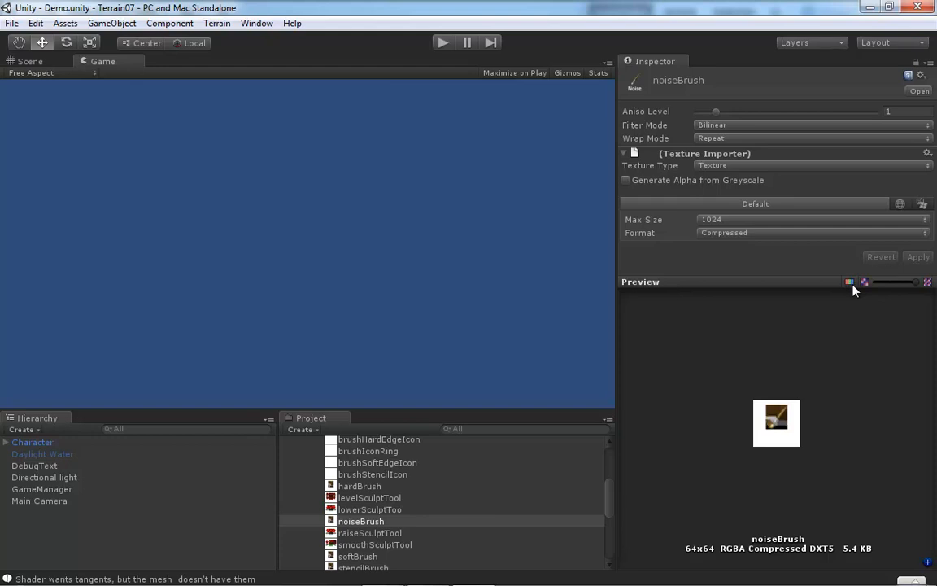
click(868, 285)
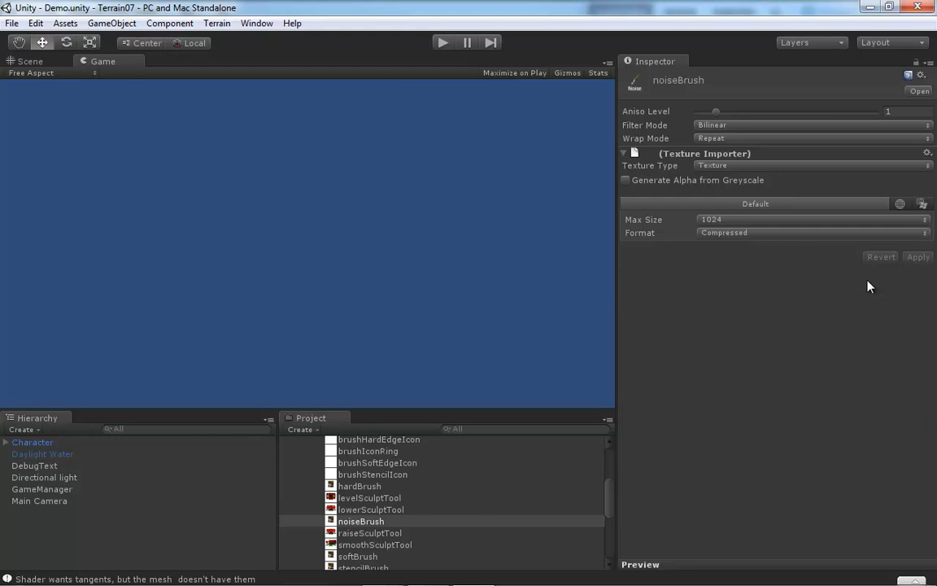
click(895, 566)
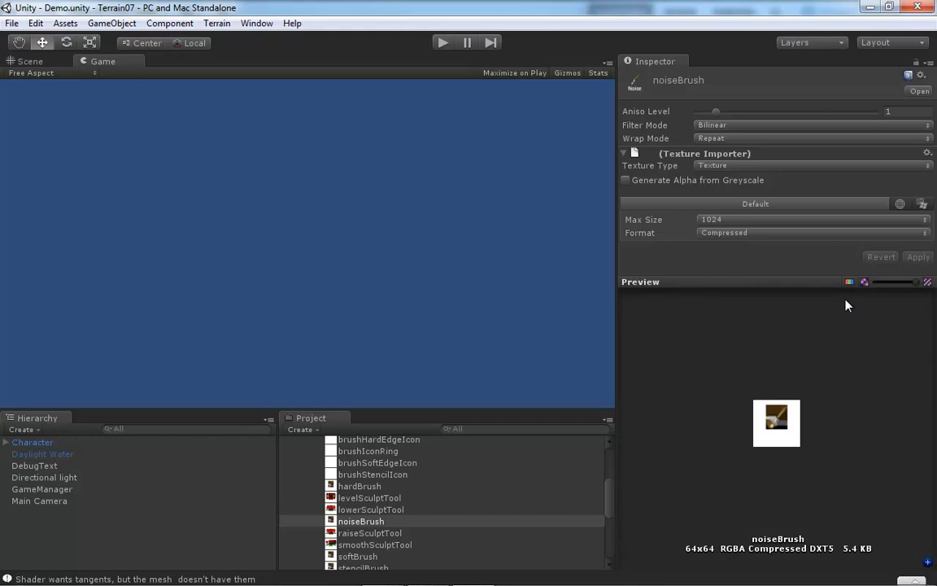
mouse_move(917, 282)
mouse_down()
mouse_move(871, 291)
mouse_move(923, 290)
mouse_up()
click(849, 283)
click(849, 283)
click(849, 284)
click(849, 284)
- Set brushHardEdgeIcon's filter mode to Point, wrap mode to Clamp and texture type to Advanced, and apply the import settings
mouse_move(612, 504)
mouse_down()
mouse_move(612, 544)
mouse_move(614, 500)
mouse_up()
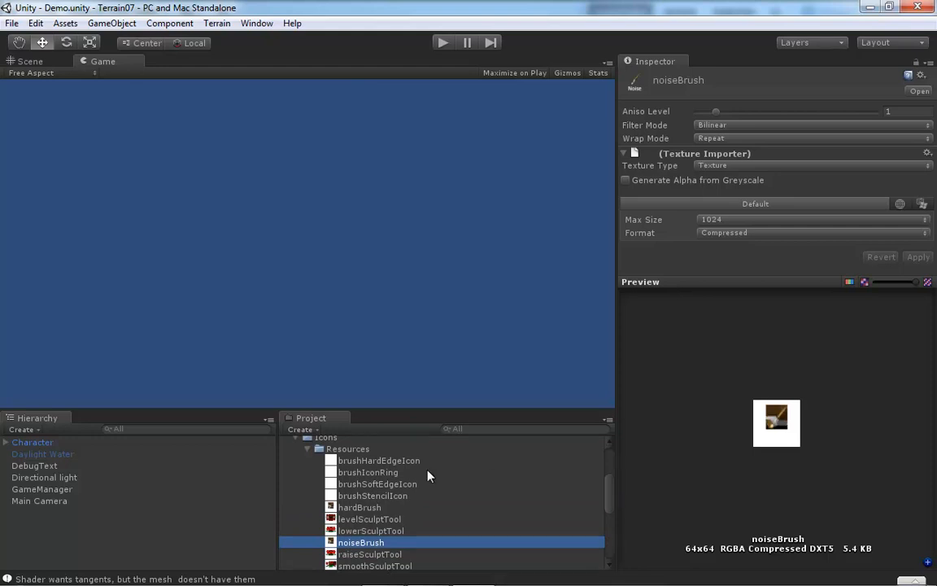
click(379, 508)
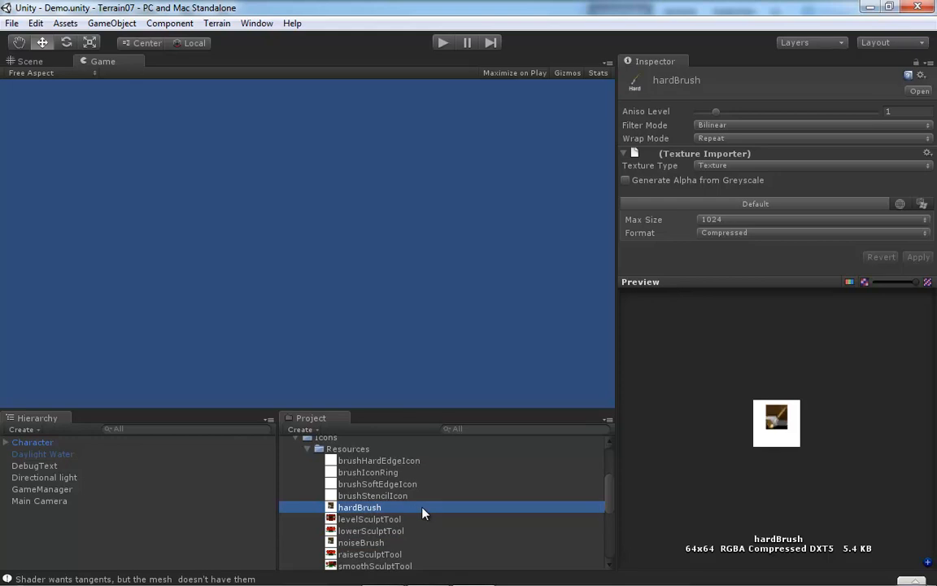
click(403, 463)
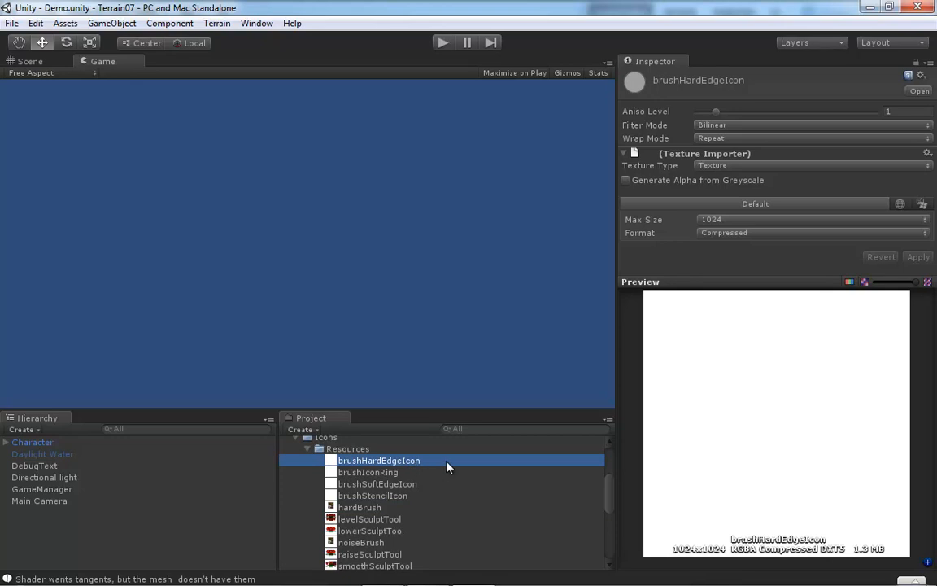
click(930, 126)
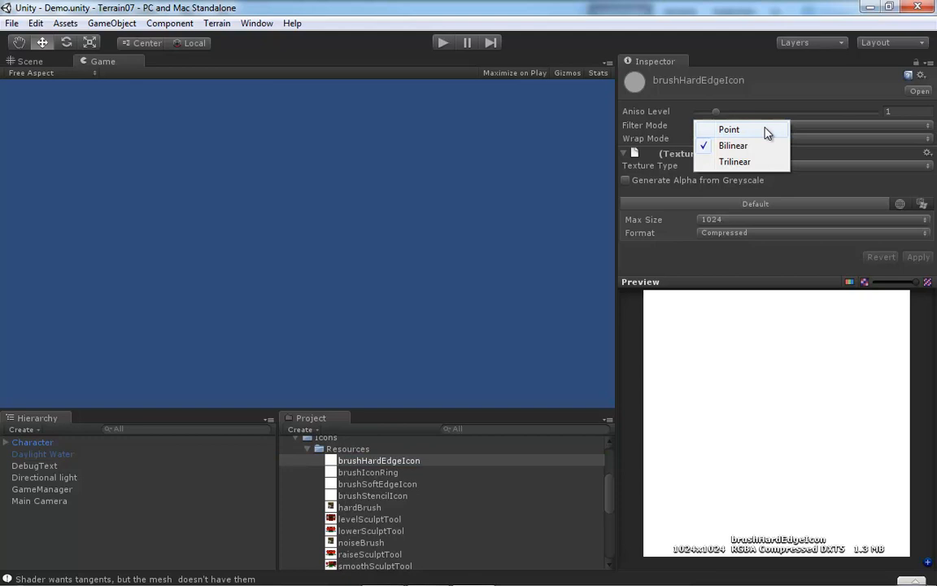
click(735, 128)
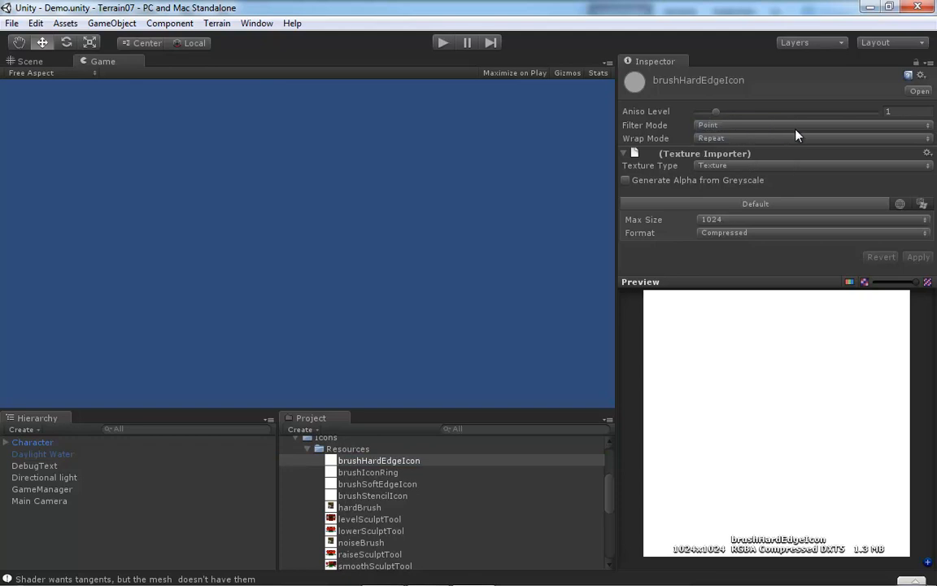
click(926, 138)
click(749, 160)
click(908, 167)
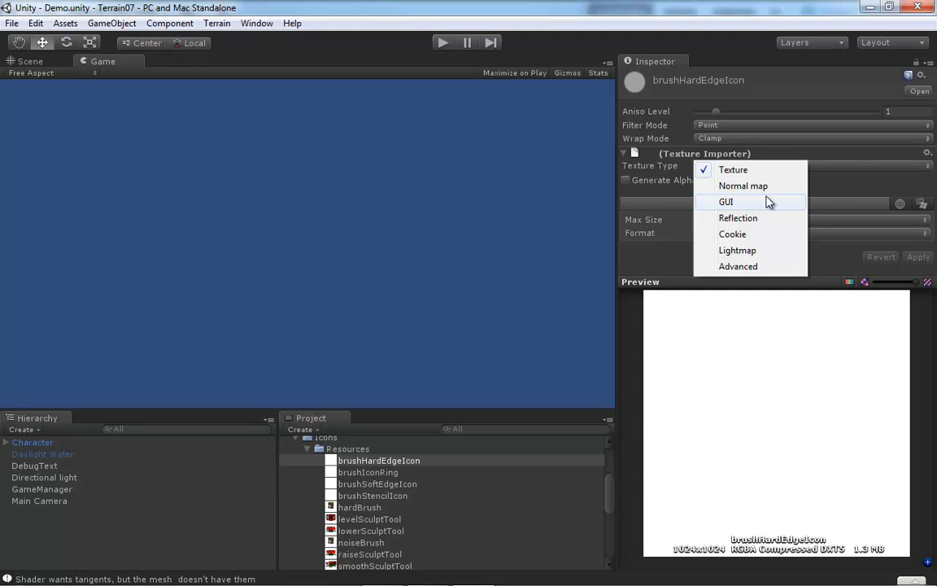
click(738, 267)
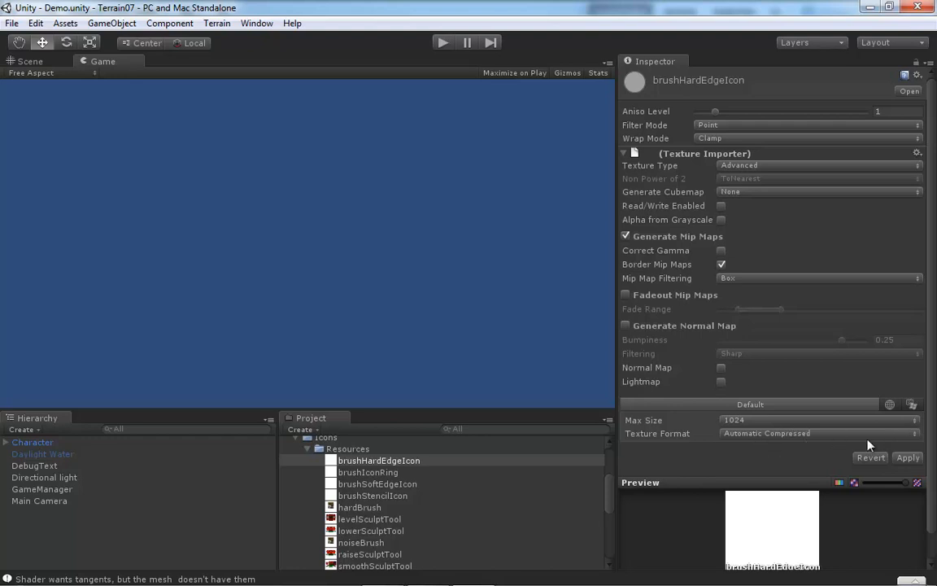
click(909, 459)
- Check the alpha channel of the brushIconRing texture and delete that texture from the project
click(385, 473)
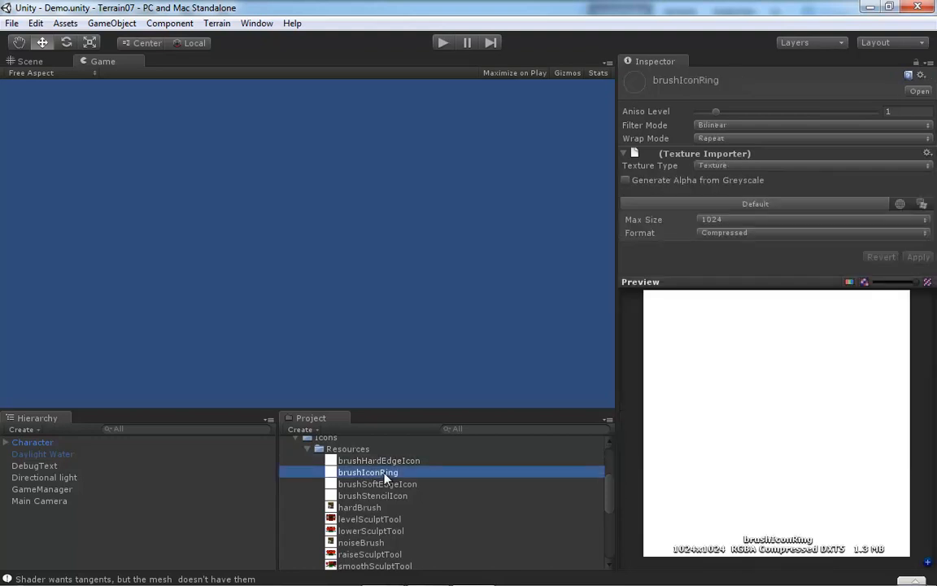
click(850, 282)
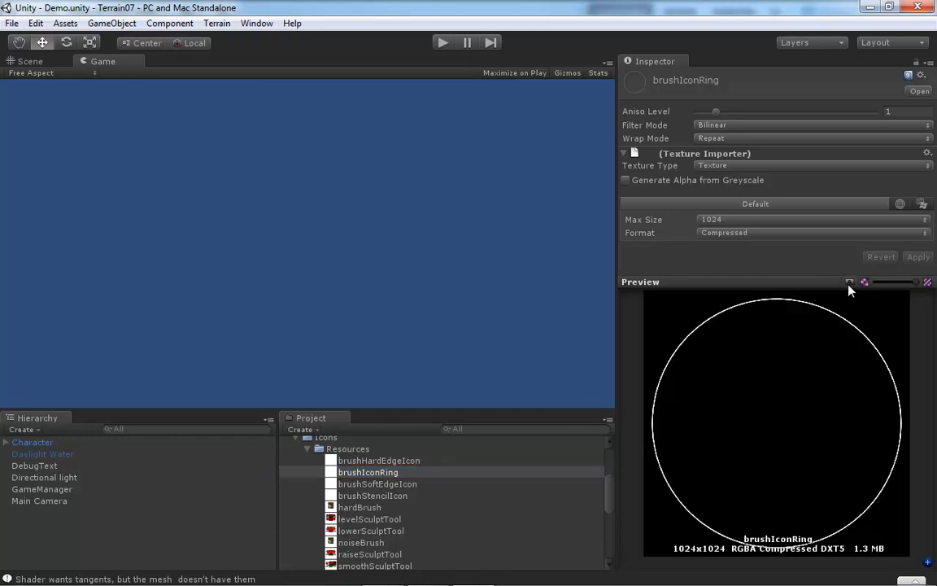
click(374, 473)
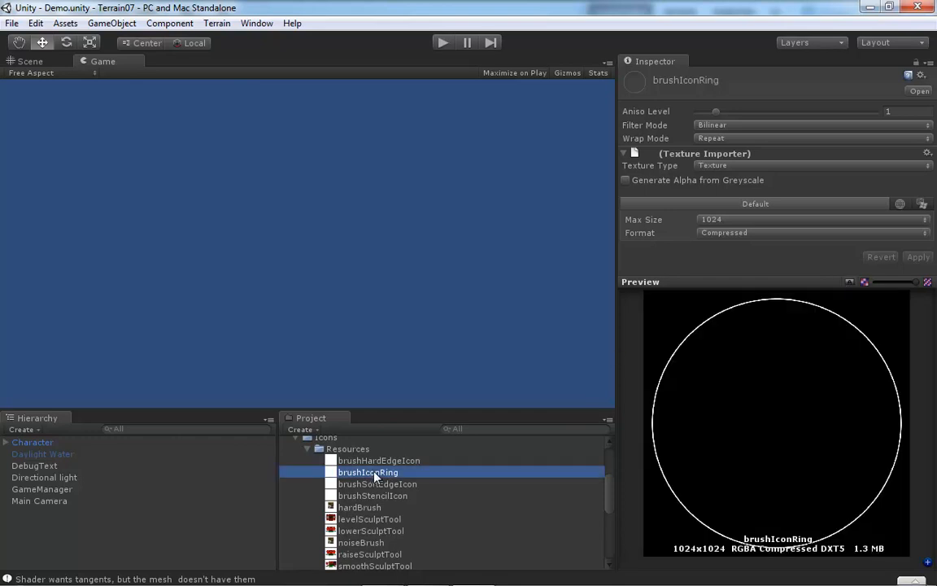
key(Delete)
click(460, 328)
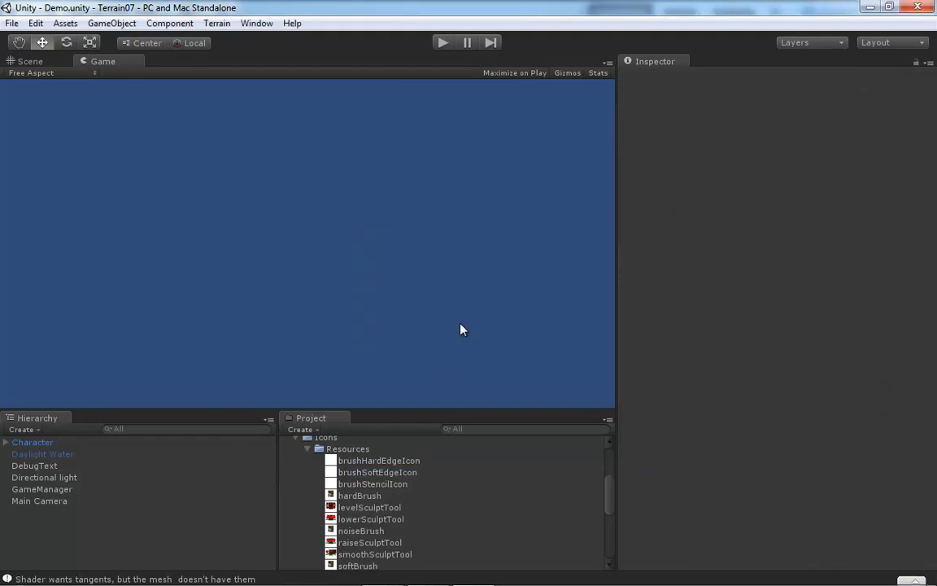
- Show the alpha channel of the brushHardEdgeIcon texture in its preview
click(399, 461)
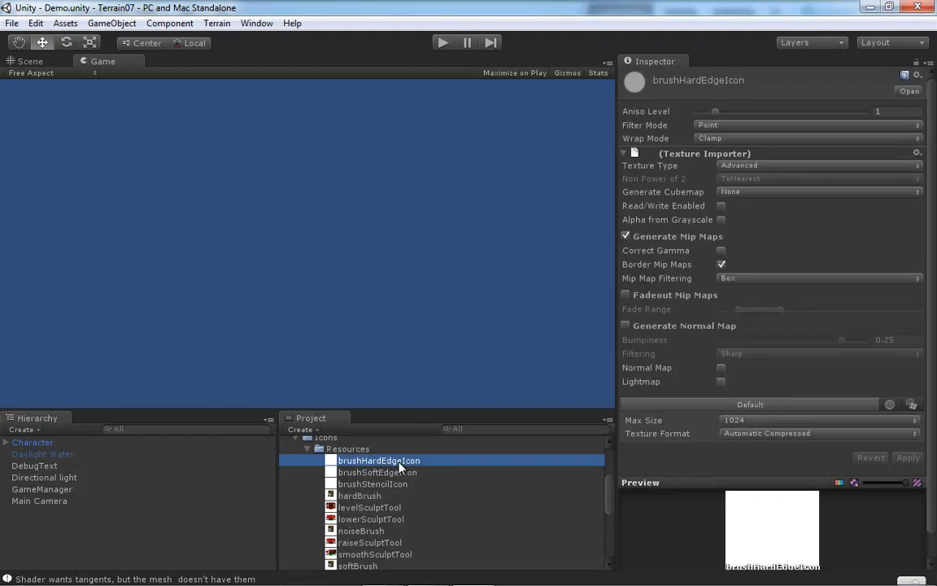
click(840, 484)
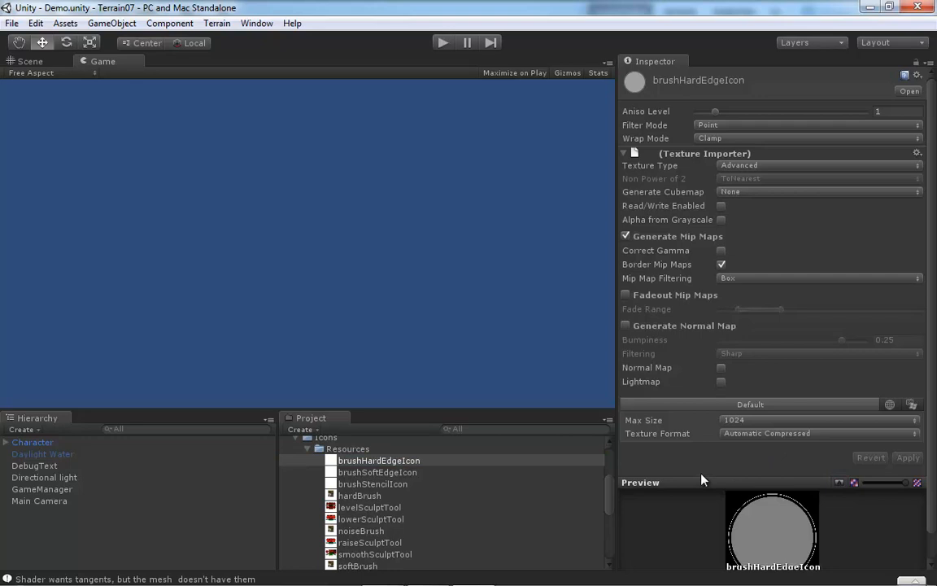
- Check the alpha channel of the brushSoftEdgeIcon texture and set its filter mode to Point and wrap mode to Clamp
click(397, 473)
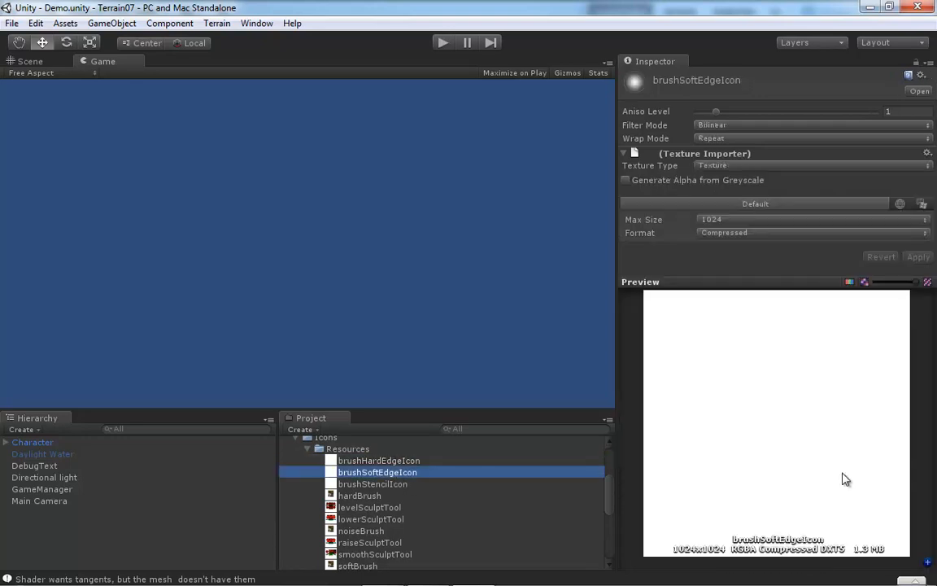
click(850, 282)
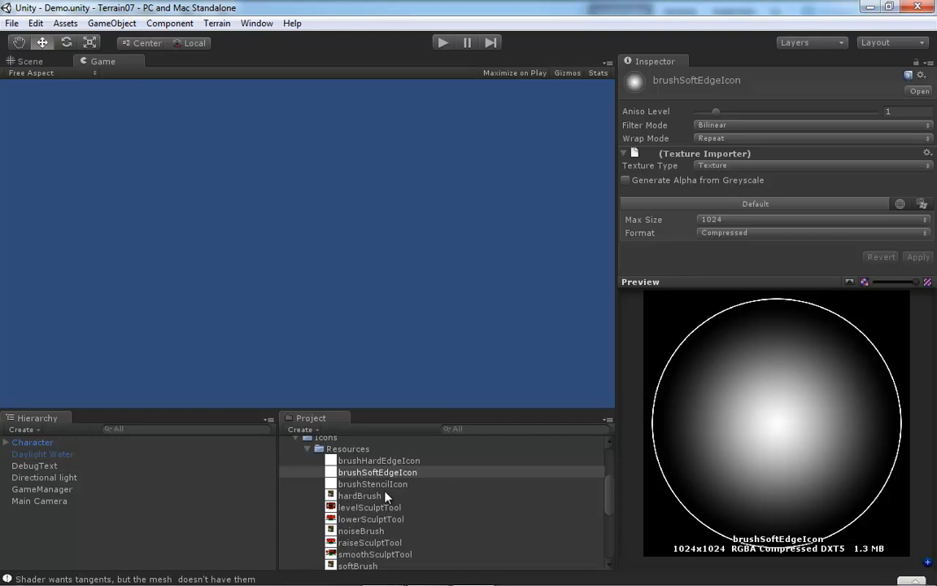
click(733, 126)
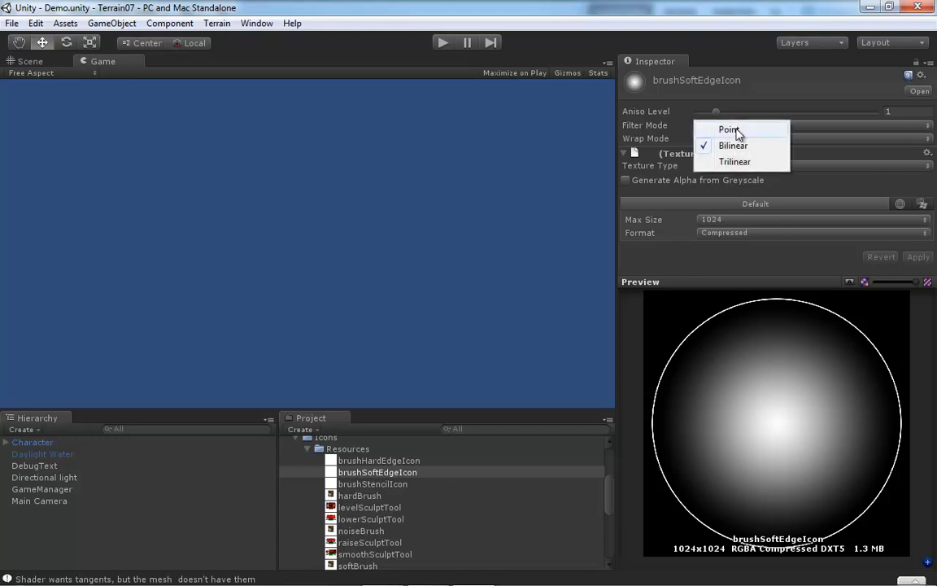
click(735, 128)
click(838, 137)
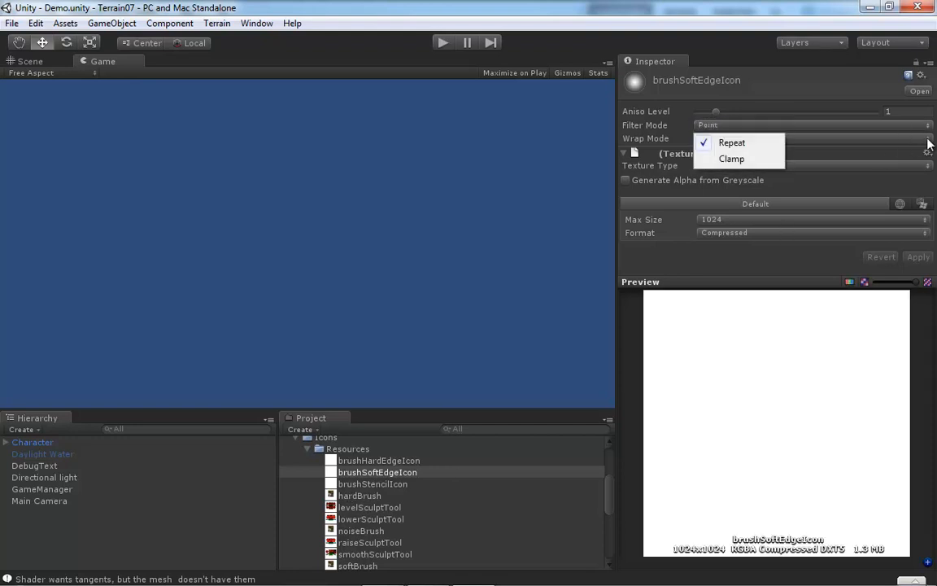
click(745, 159)
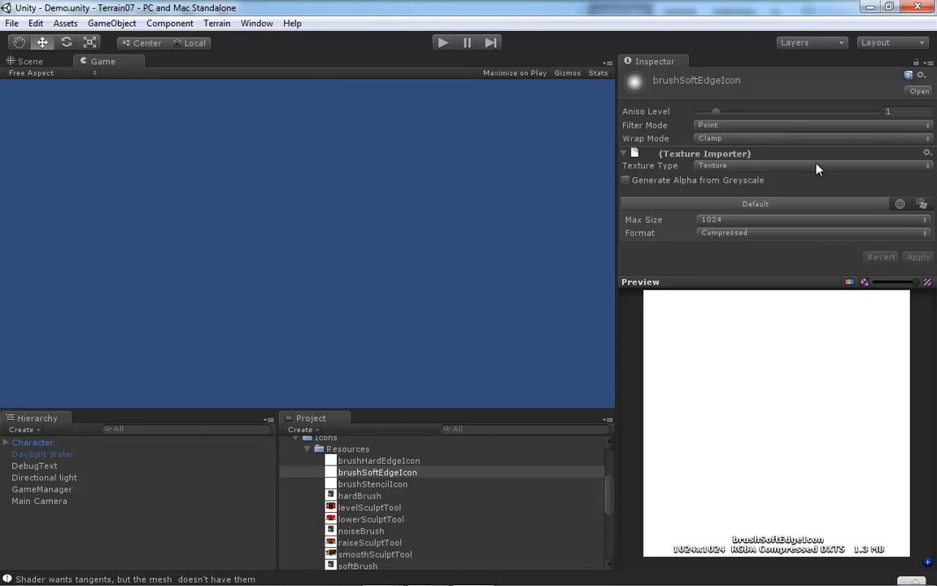
- Set brushSoftEdgeIcon's texture type to Advanced with Border Mip Maps enabled, apply the import settings and preview its alpha channel
click(929, 166)
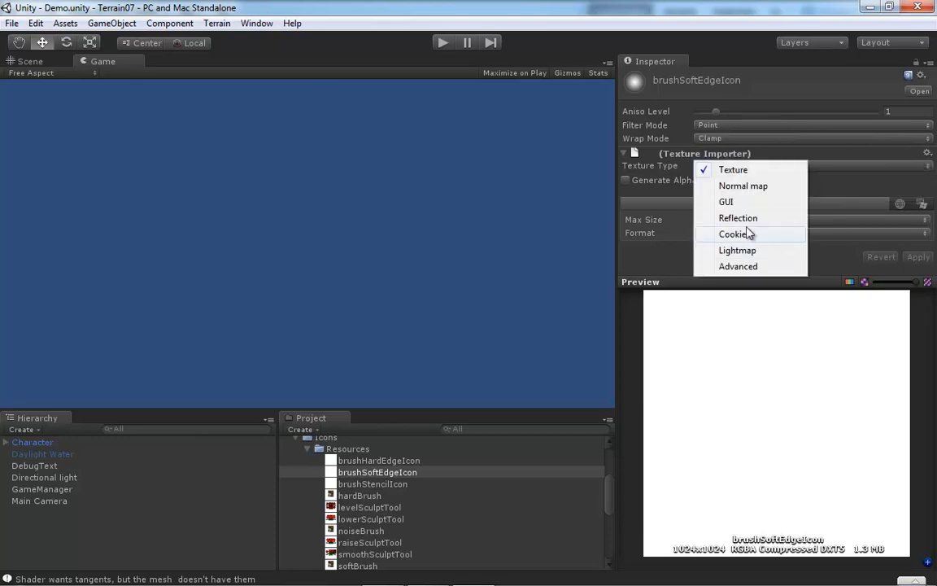
click(738, 267)
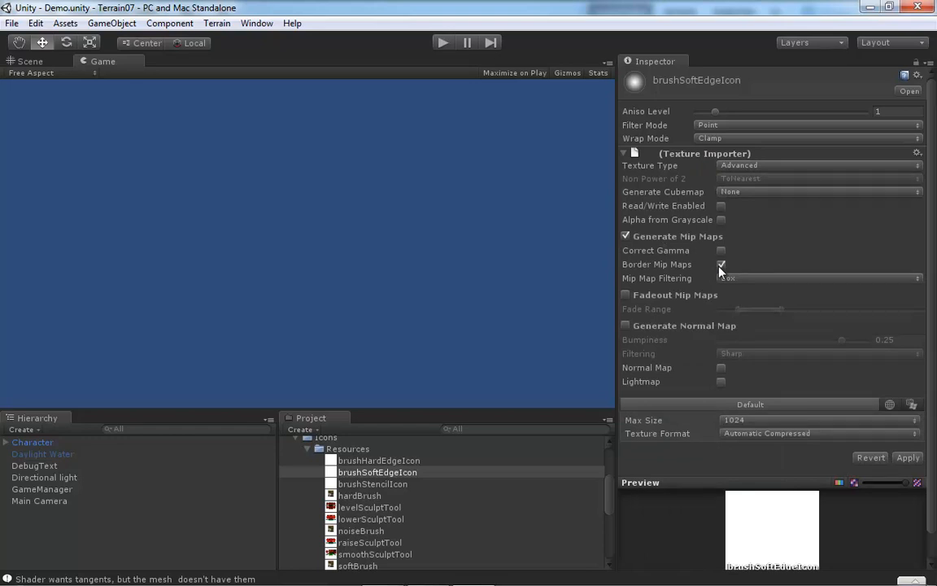
click(908, 458)
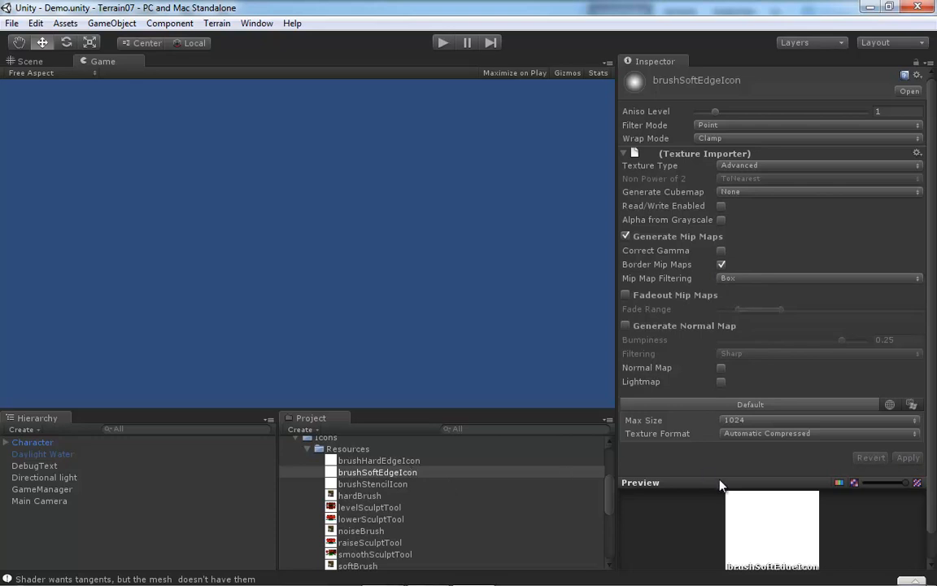
click(841, 482)
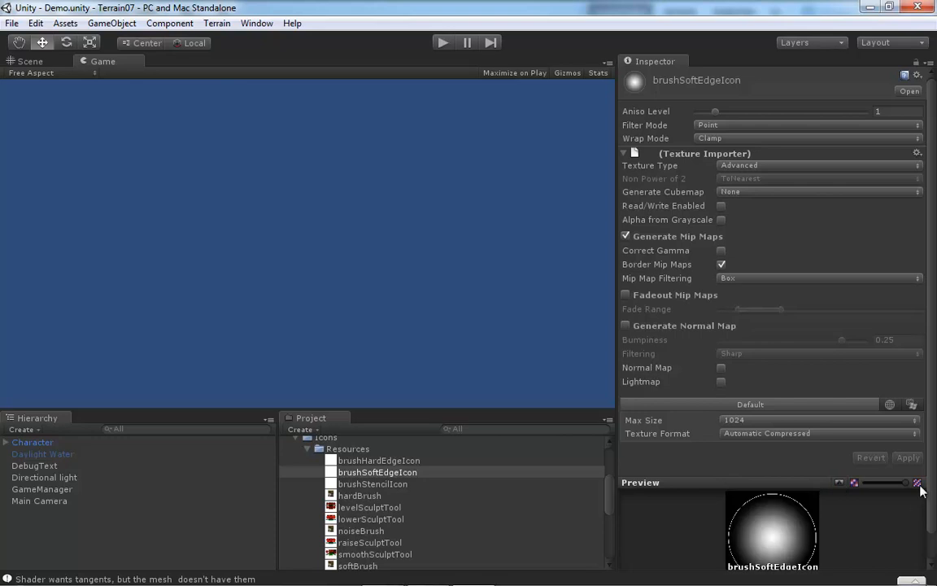
drag(930, 477, 936, 540)
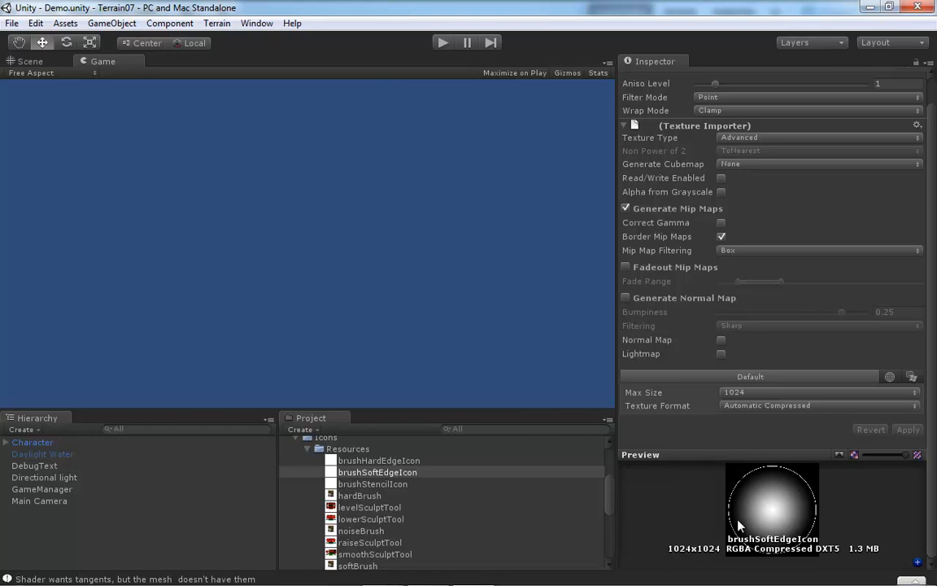
- Check the alpha channel of the brushStencilIcon texture and delete that texture from the project
click(376, 484)
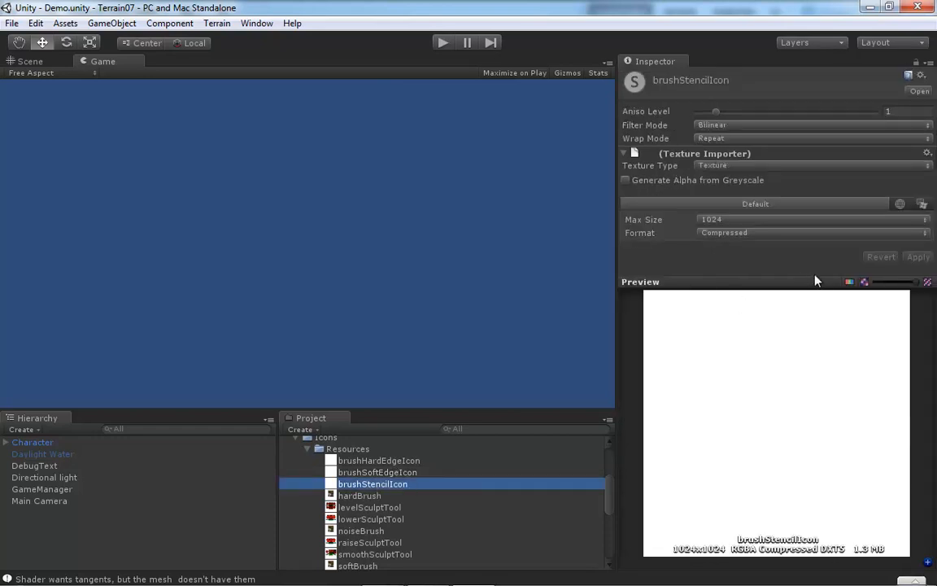
click(849, 282)
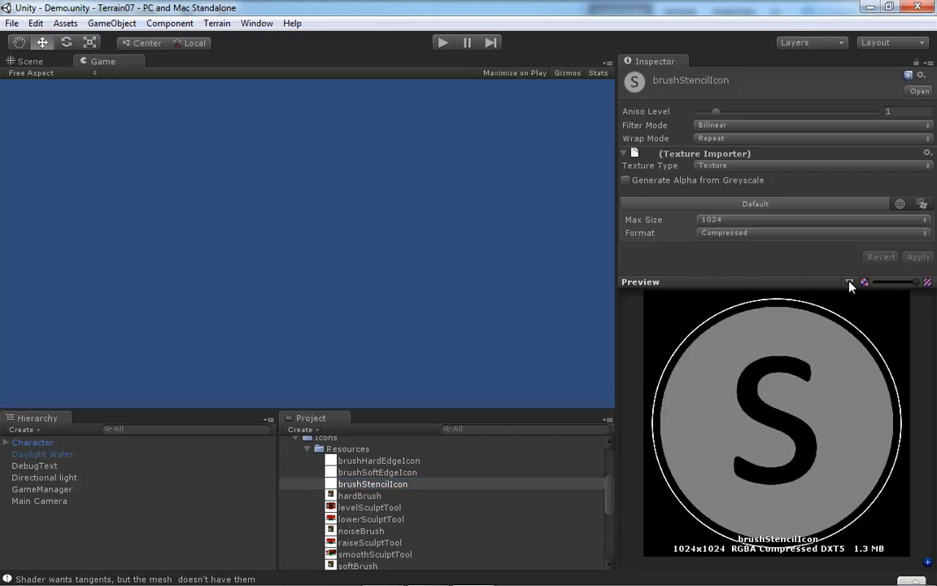
click(378, 486)
key(Delete)
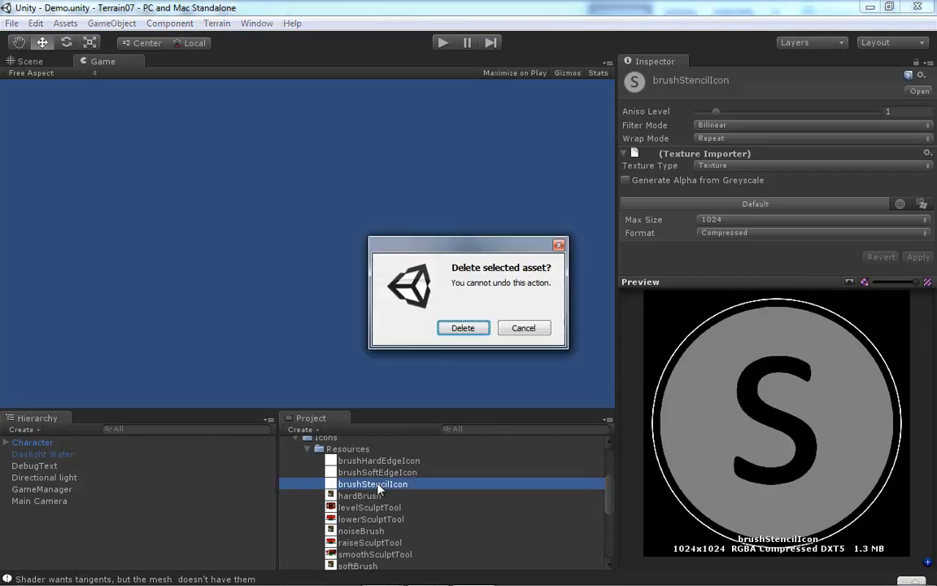
click(462, 333)
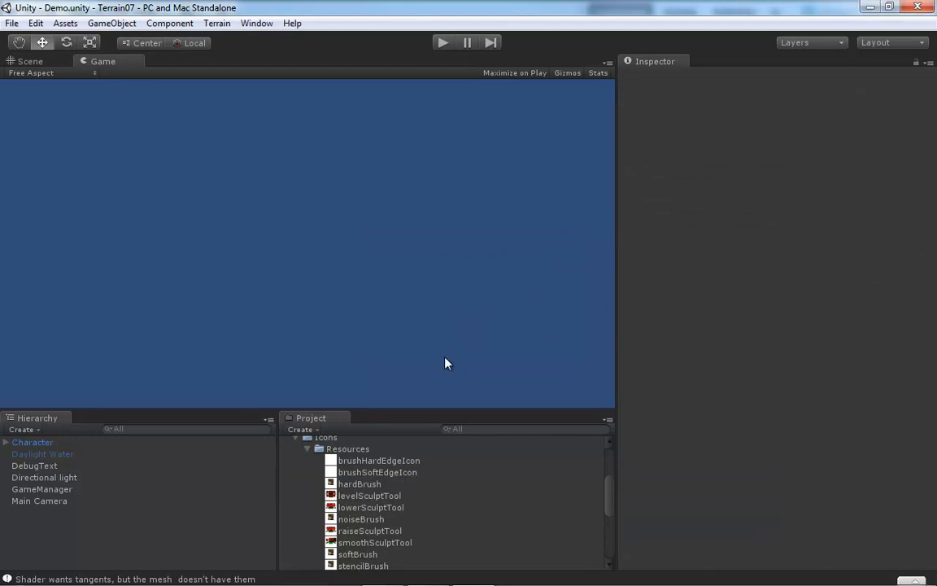
- Set the hardBrush texture's filter mode to Point, wrap mode to Clamp and texture type to Advanced
click(373, 485)
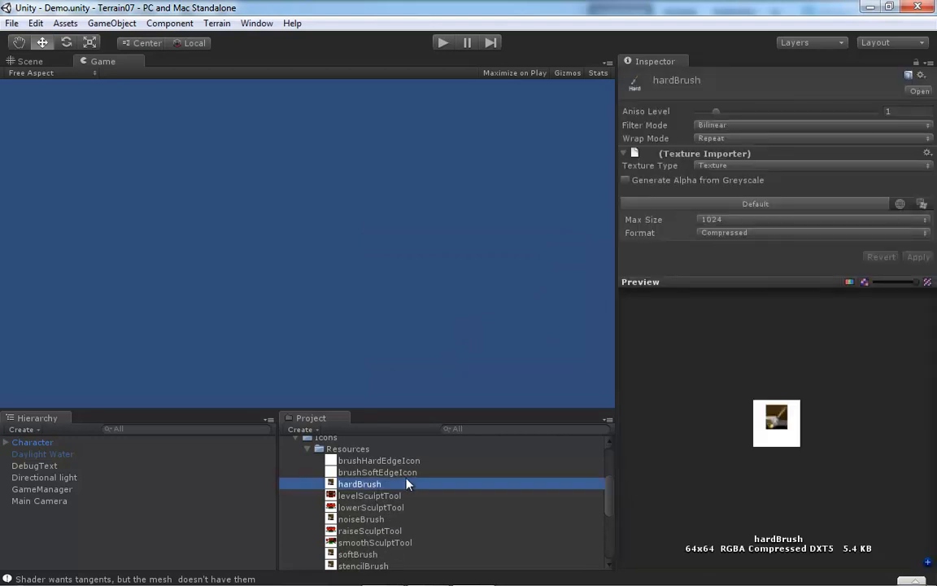
click(927, 126)
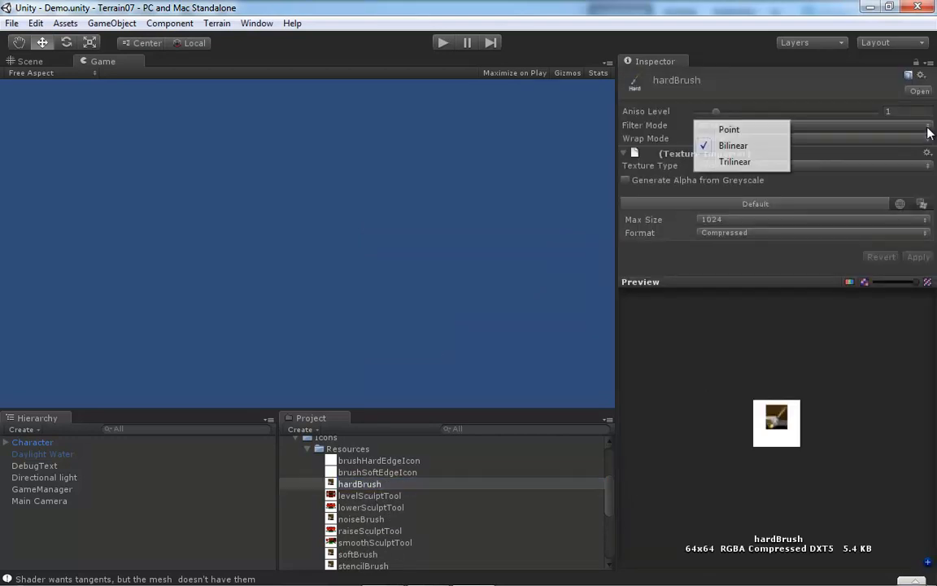
click(736, 130)
click(925, 142)
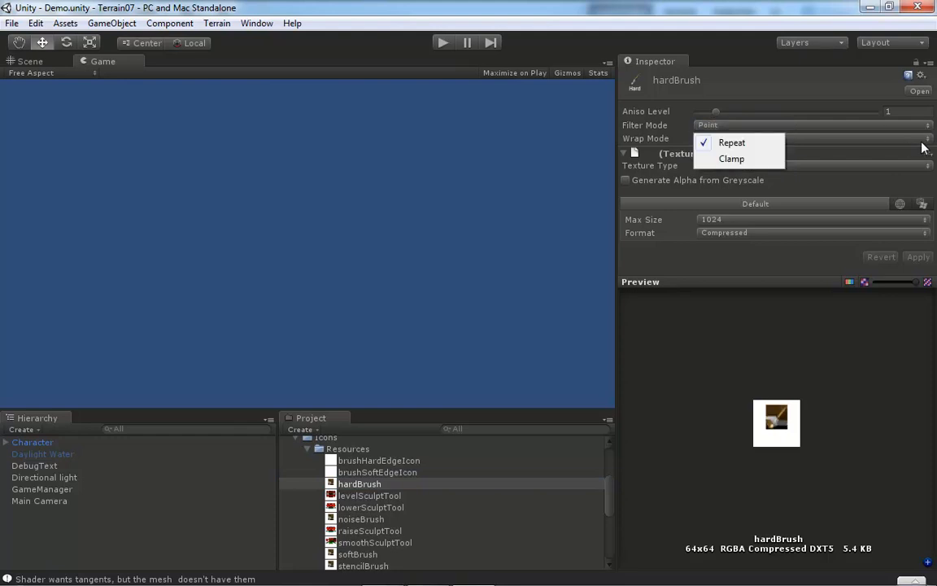
click(749, 160)
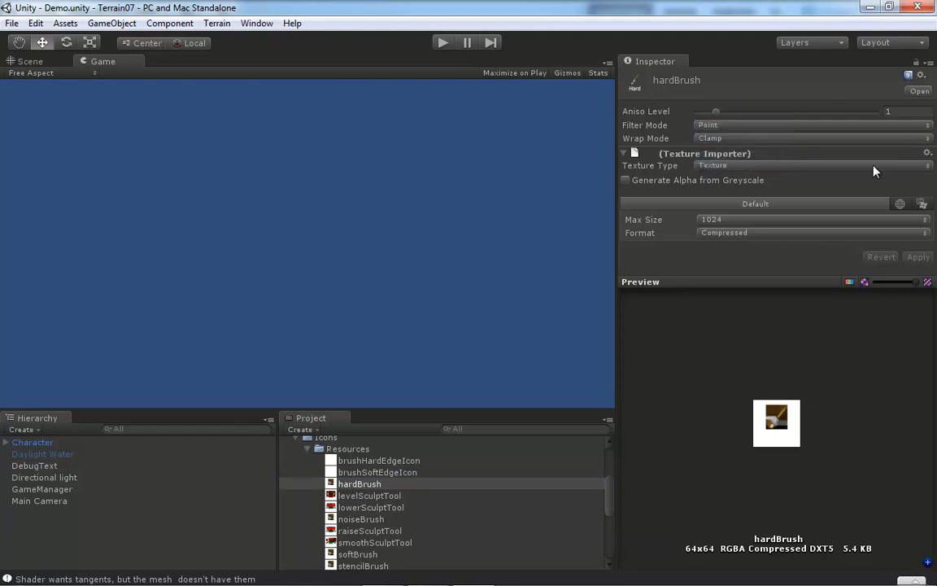
click(926, 167)
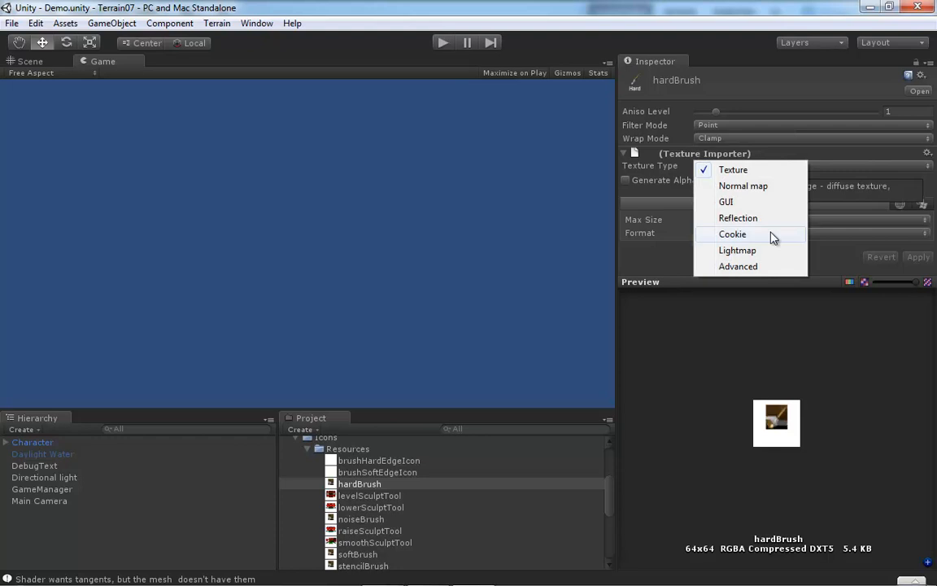
click(738, 267)
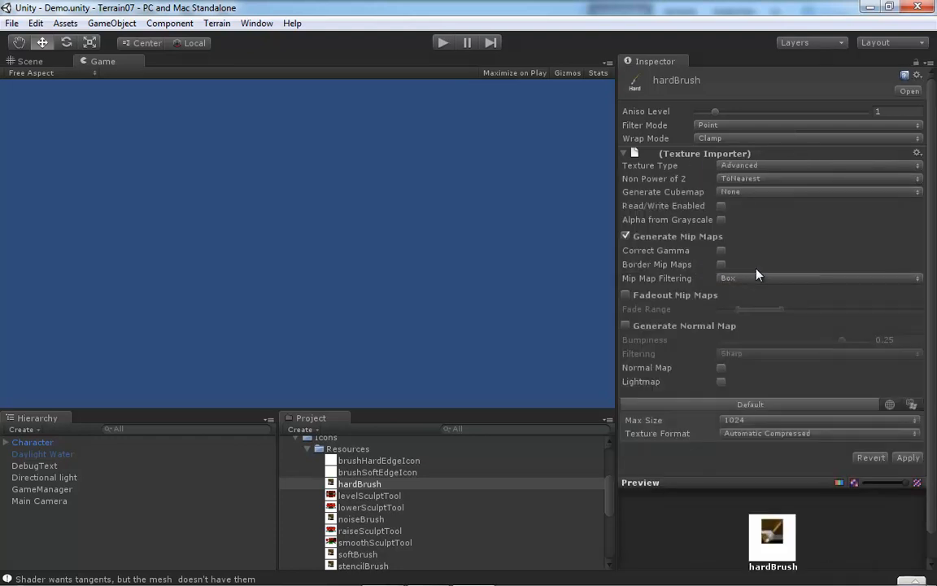
- Disable mip map generation for hardBrush, set max size 64, Non Power of 2 None and texture format RGBA 32 bit, and apply the settings
click(625, 236)
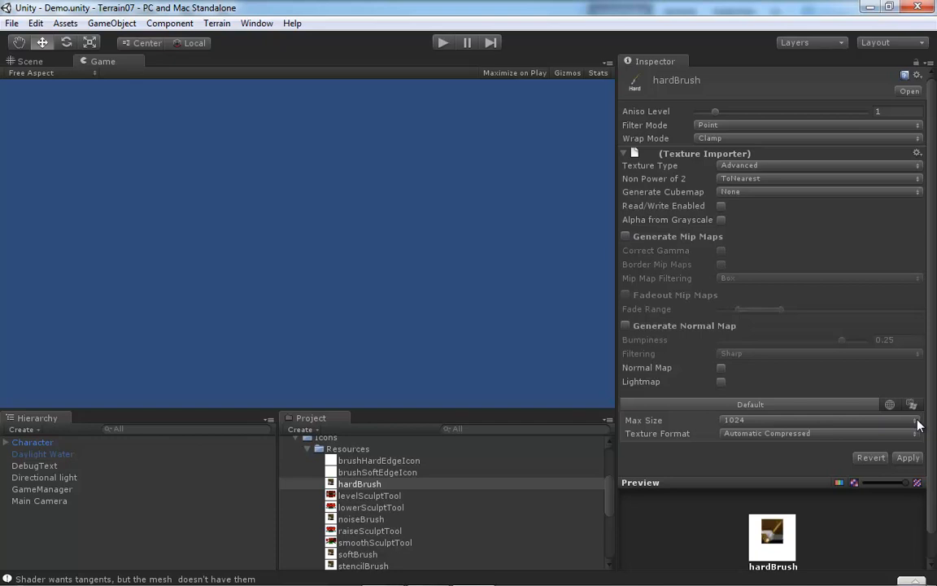
click(761, 420)
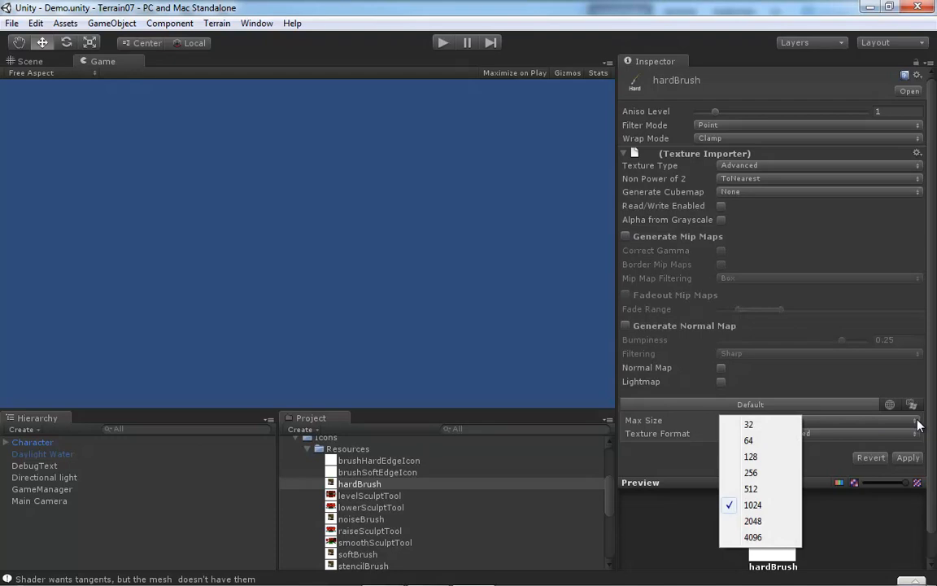
click(750, 440)
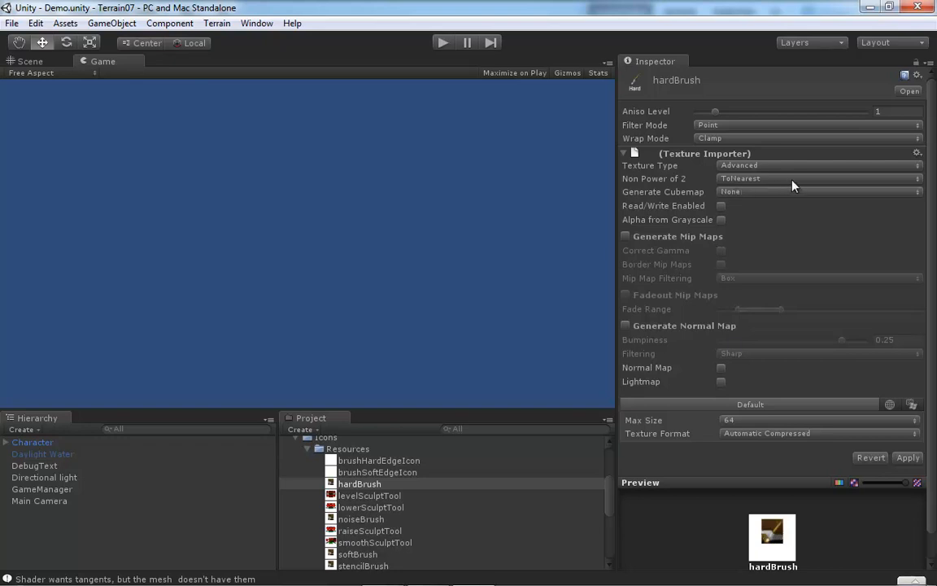
click(917, 180)
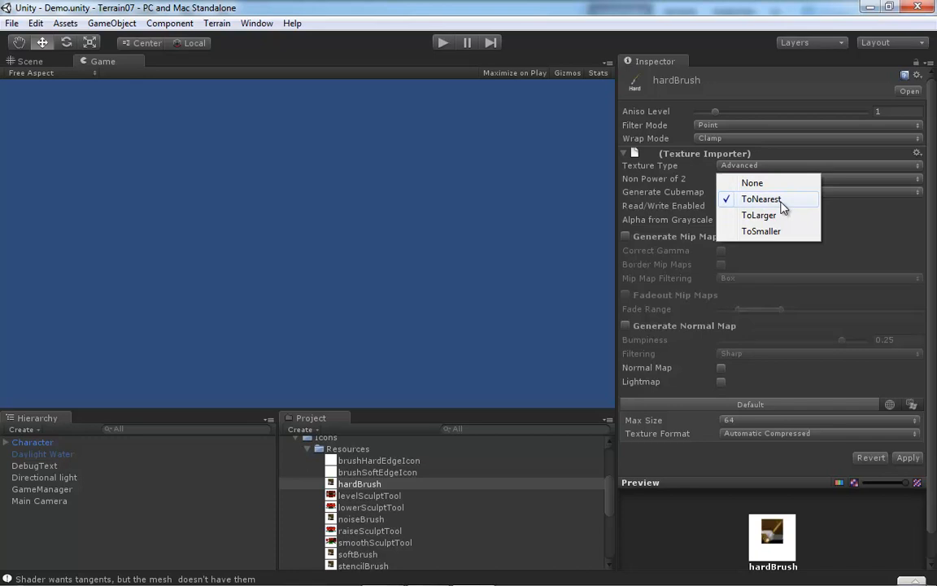
click(753, 184)
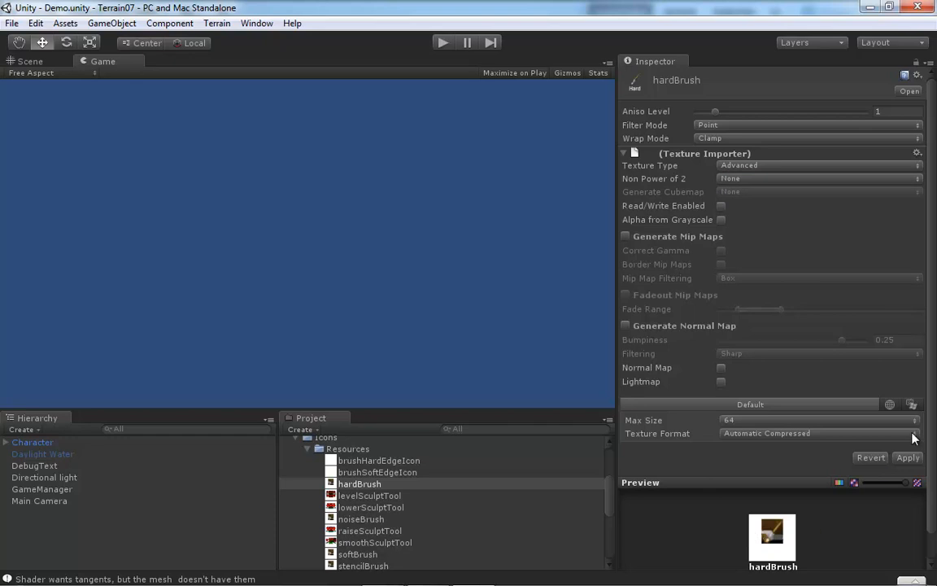
click(829, 433)
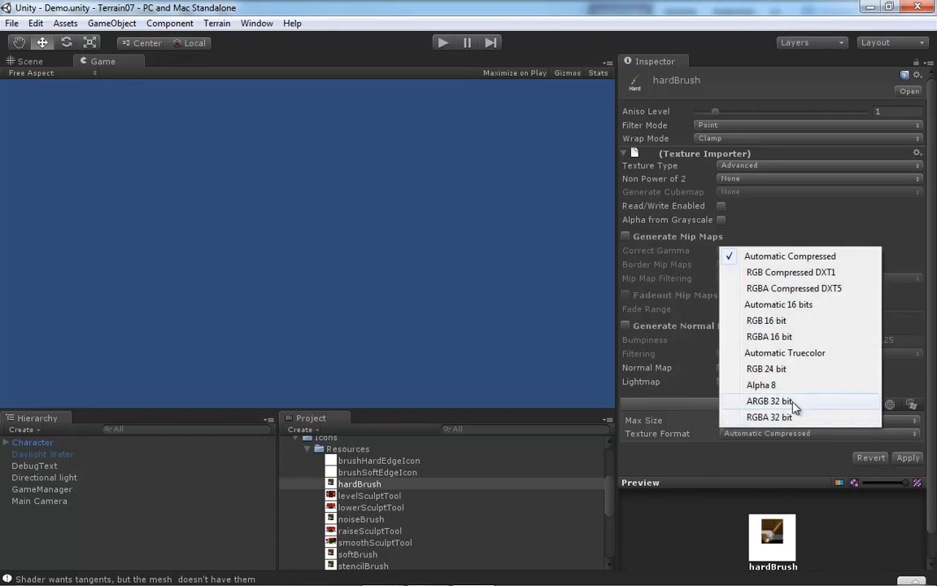
click(768, 418)
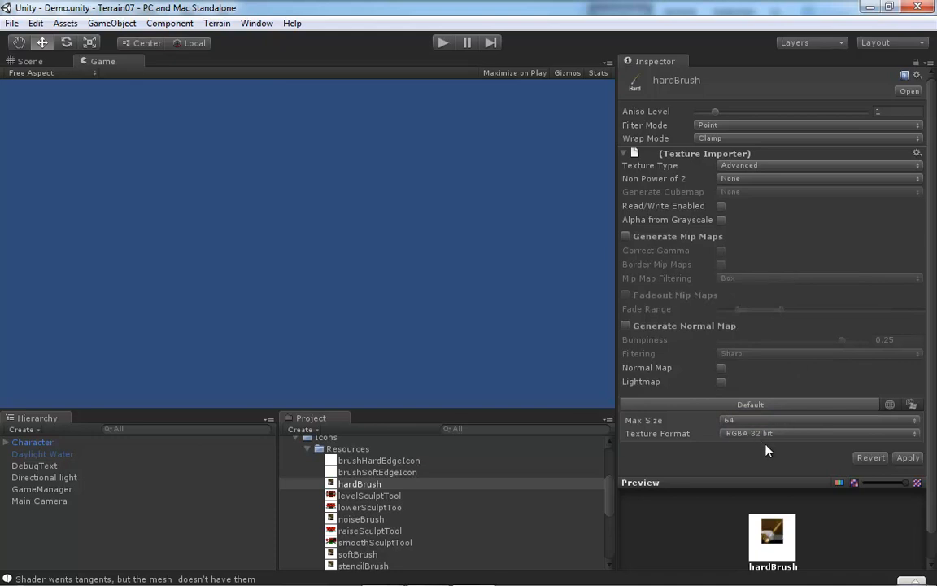
click(908, 458)
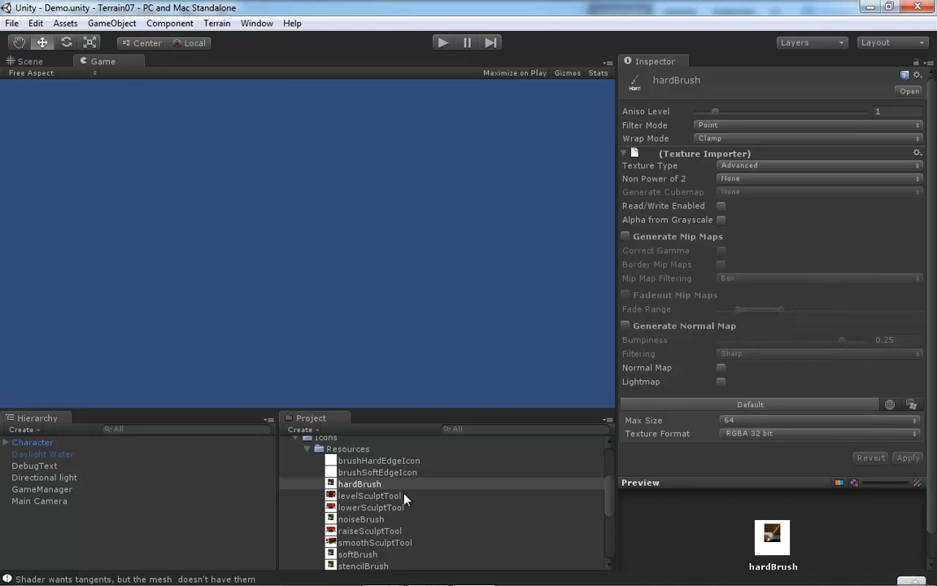
- Set the levelSculptTool texture's filter mode to Point, wrap mode to Clamp and texture type to Advanced
click(370, 495)
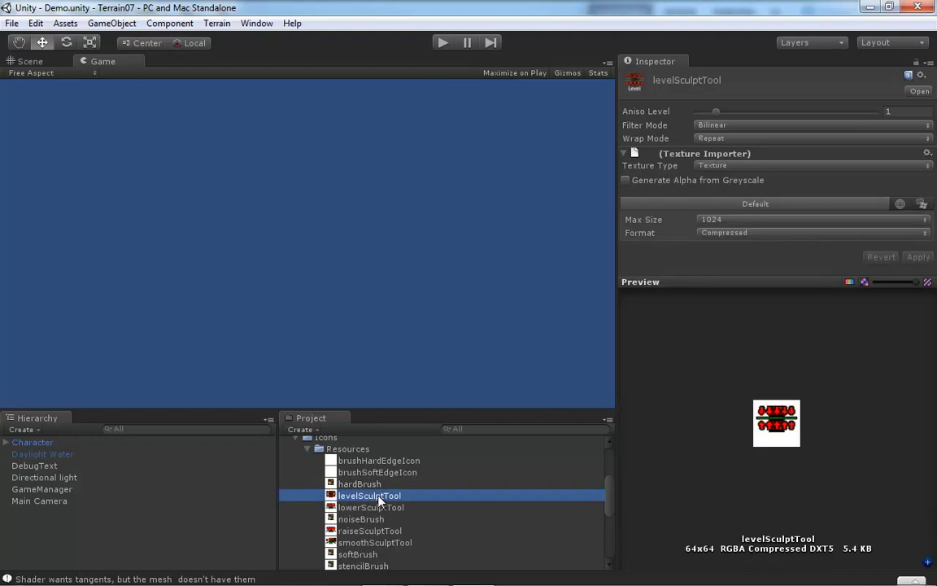
click(928, 126)
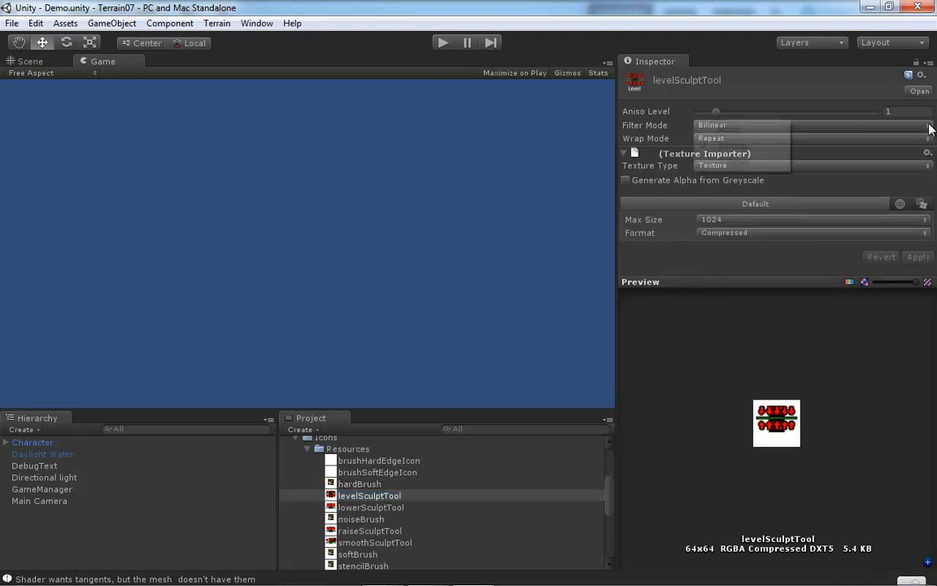
click(714, 128)
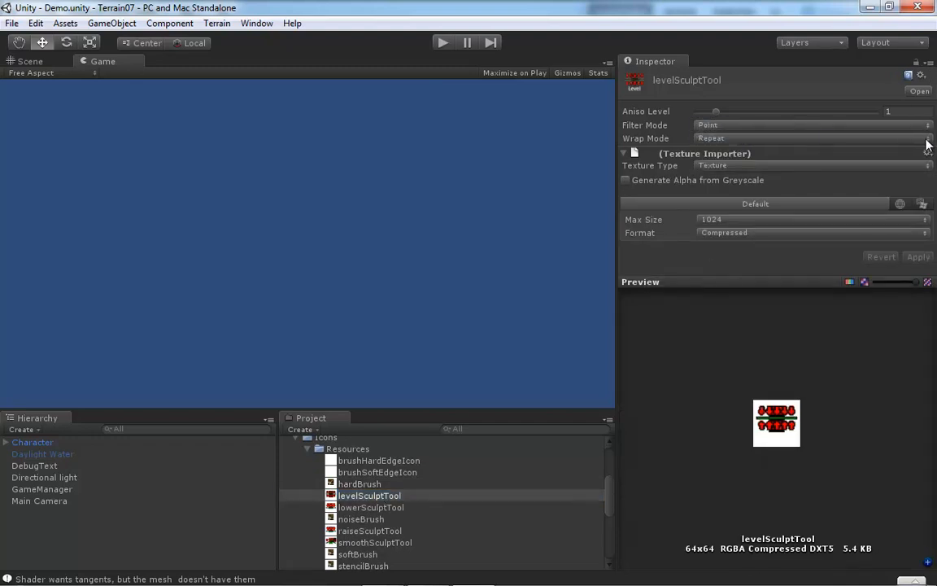
click(929, 140)
click(737, 157)
click(928, 166)
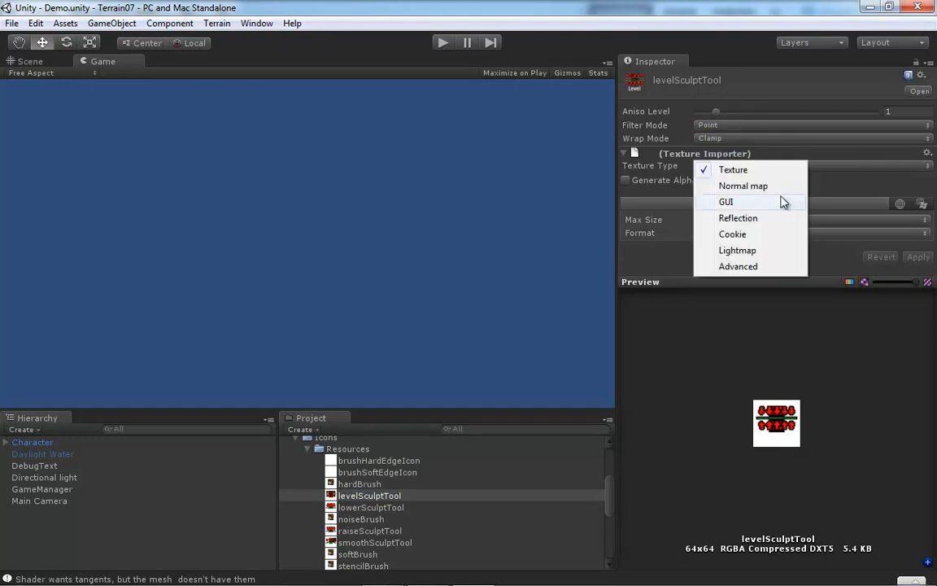
click(743, 268)
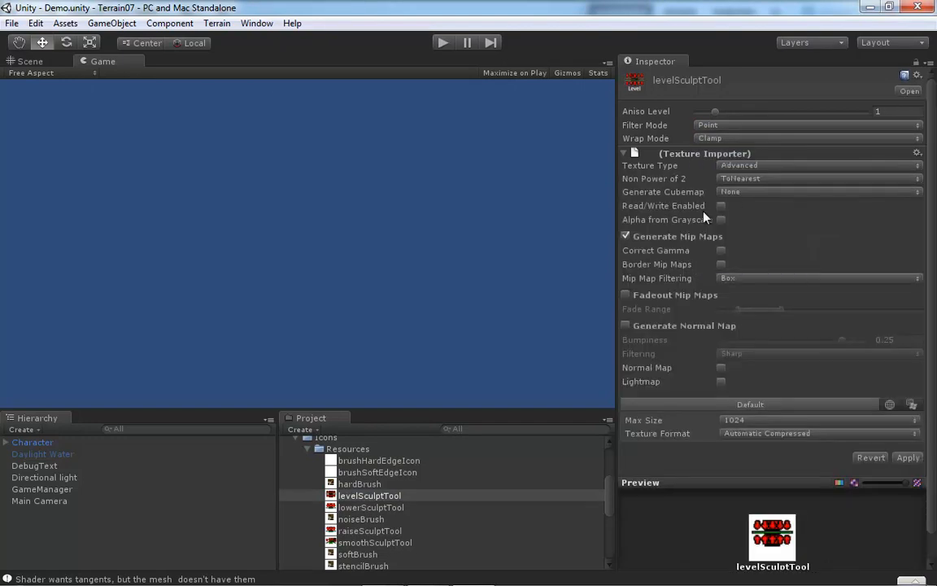
- Set levelSculptTool's Non Power of 2 to None, disable mip map generation, set max size 64 and apply the settings
click(915, 181)
click(745, 184)
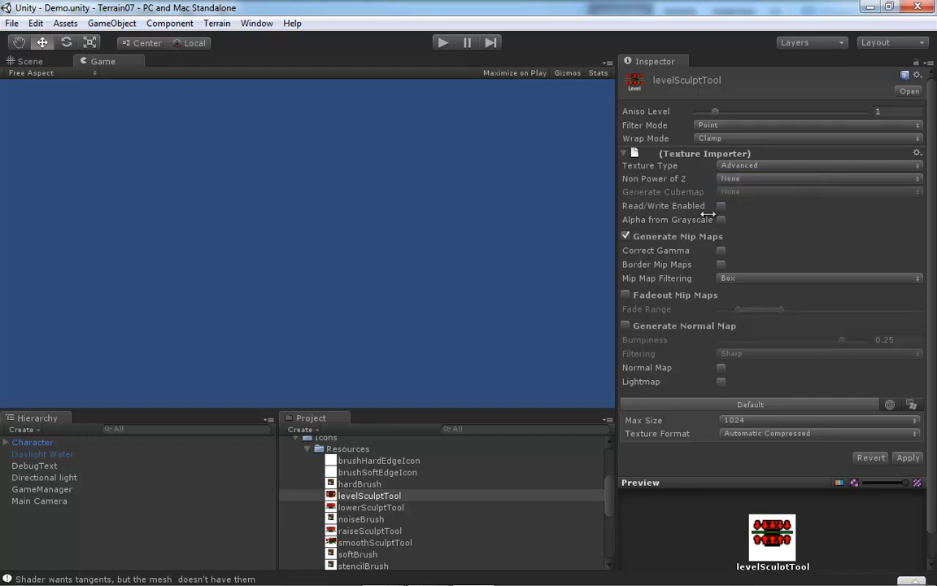
click(625, 237)
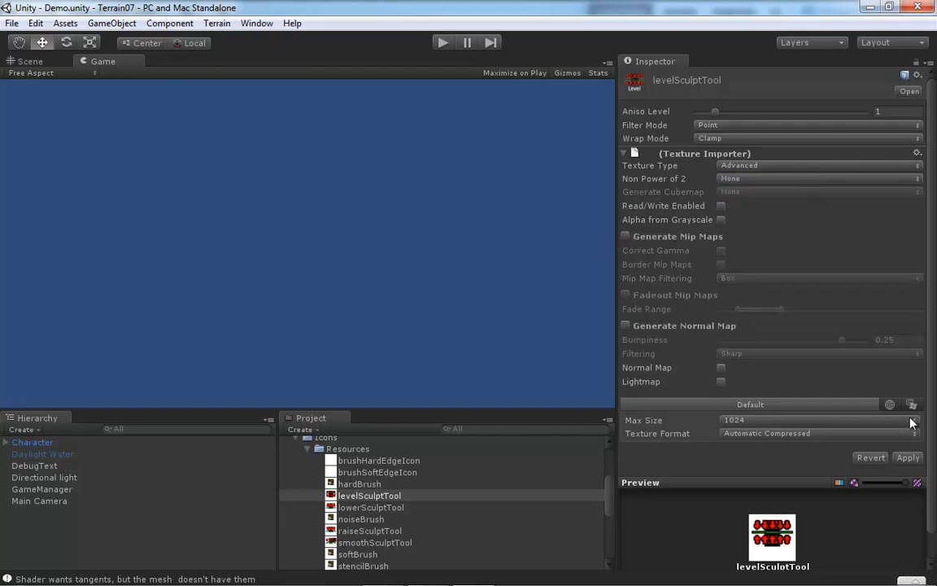
click(824, 421)
click(750, 440)
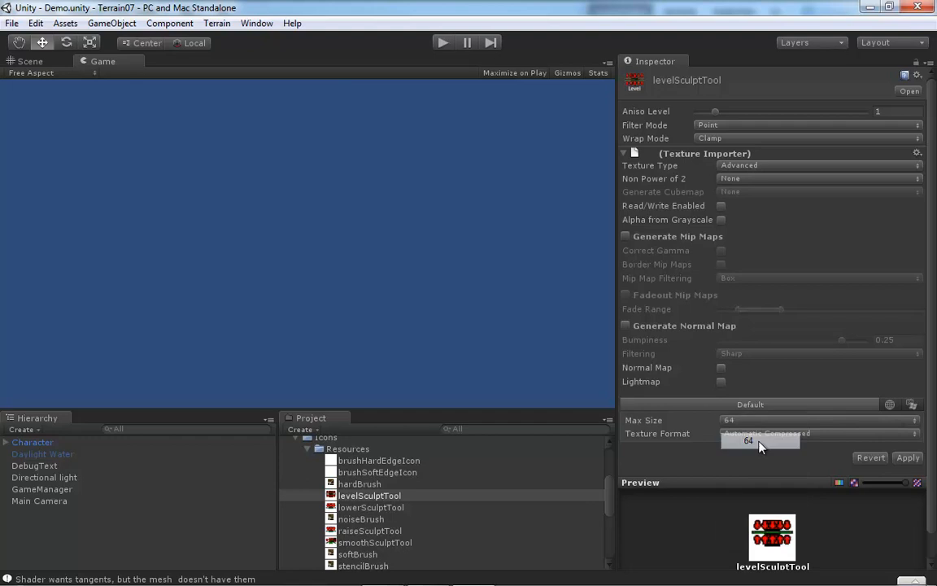
click(908, 457)
- Set the lowerSculptTool texture's filter mode to Point, wrap mode to Clamp and texture type to Advanced
click(397, 508)
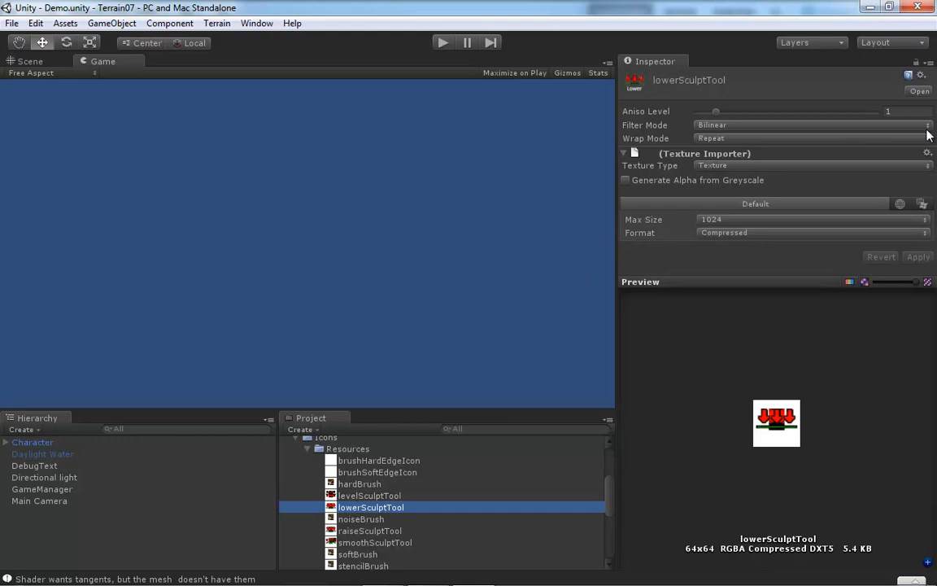
click(838, 124)
click(730, 130)
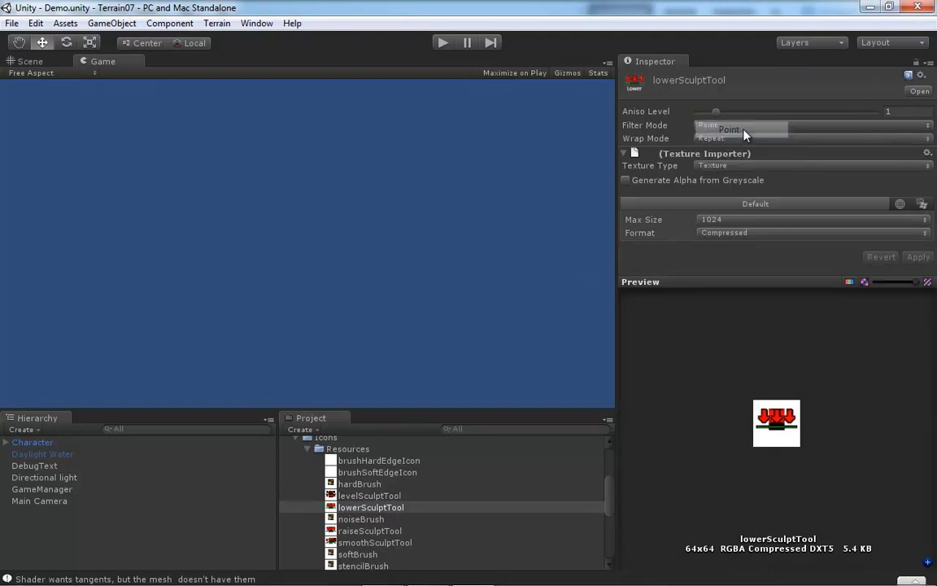
click(838, 138)
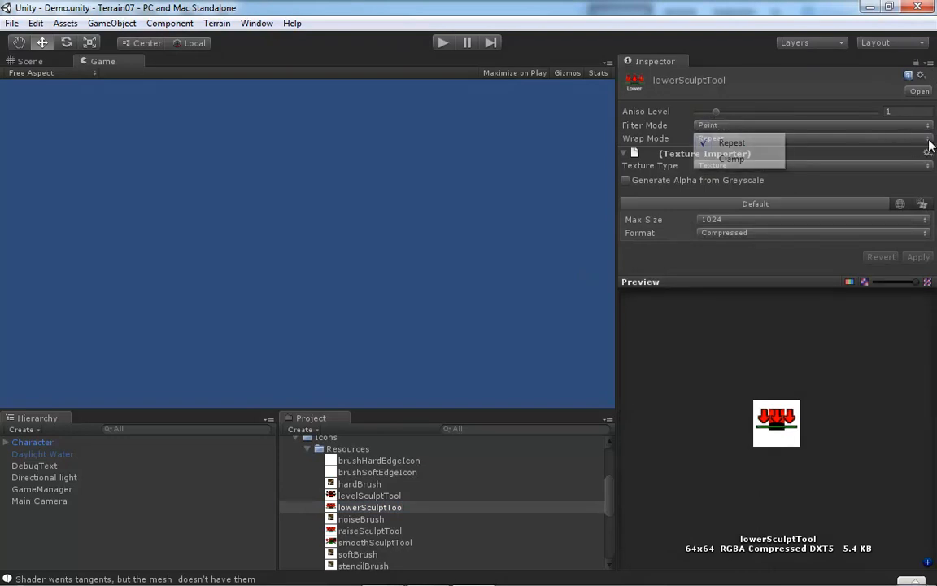
click(771, 159)
click(924, 167)
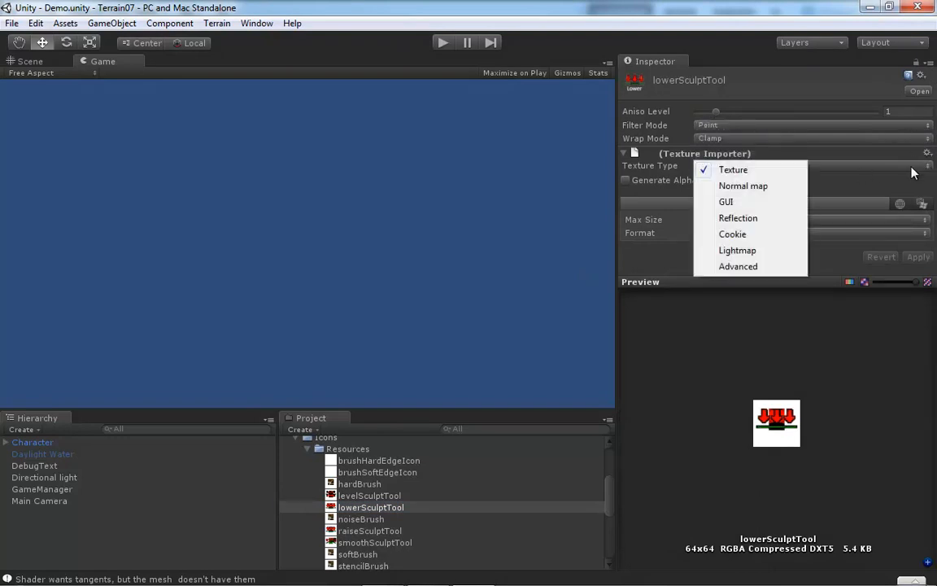
click(739, 270)
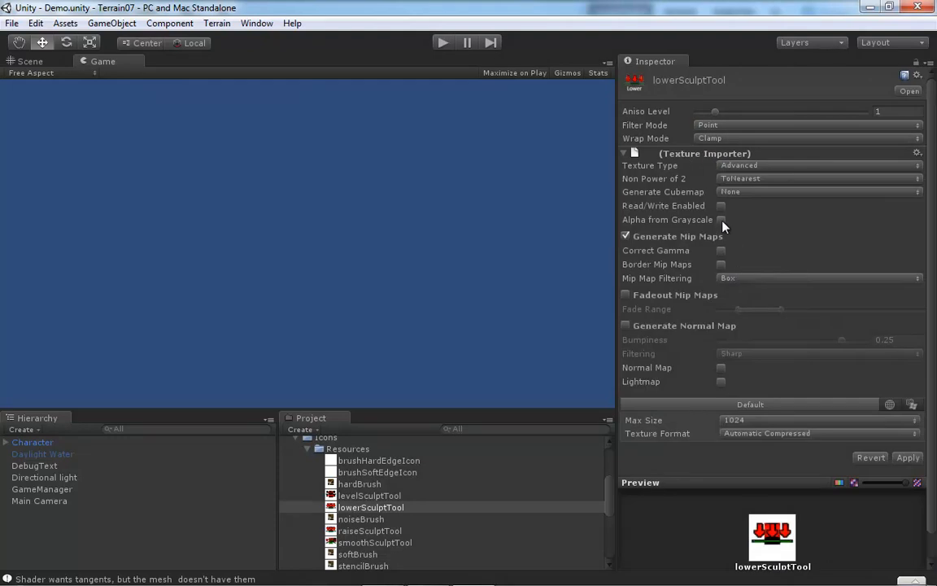
- Set lowerSculptTool's Non Power of 2 to None, disable mip maps, set max size 64 and texture format RGBA 32 bit, and apply
click(916, 180)
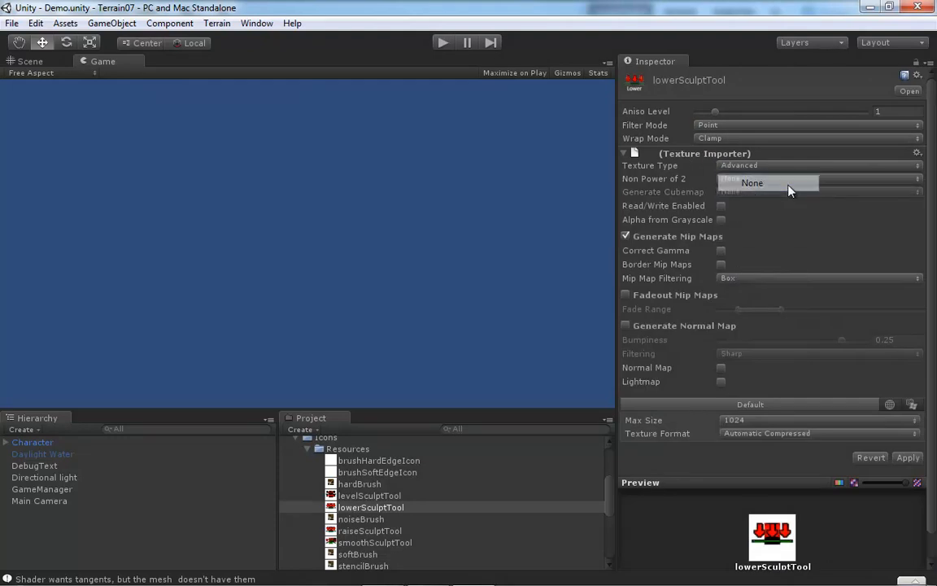
click(752, 184)
click(650, 236)
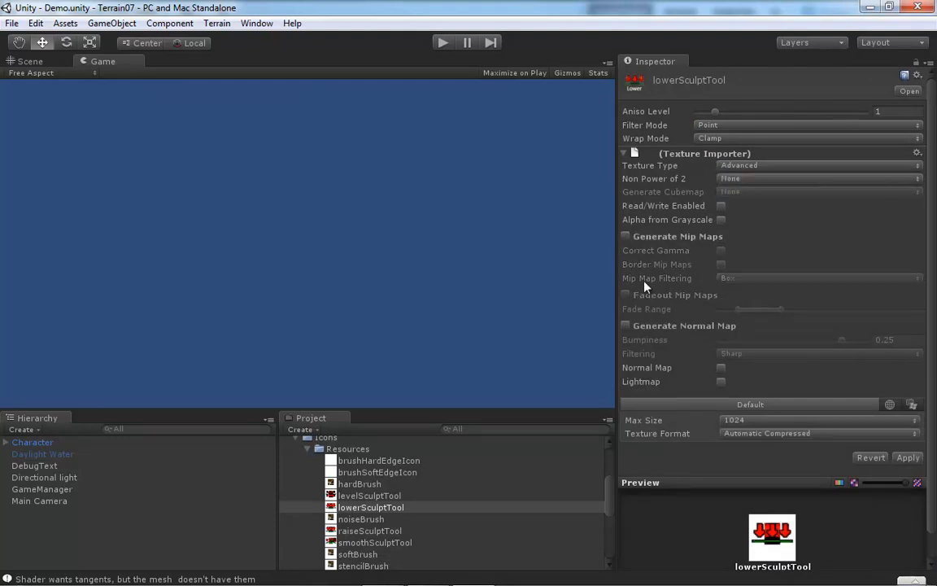
click(913, 419)
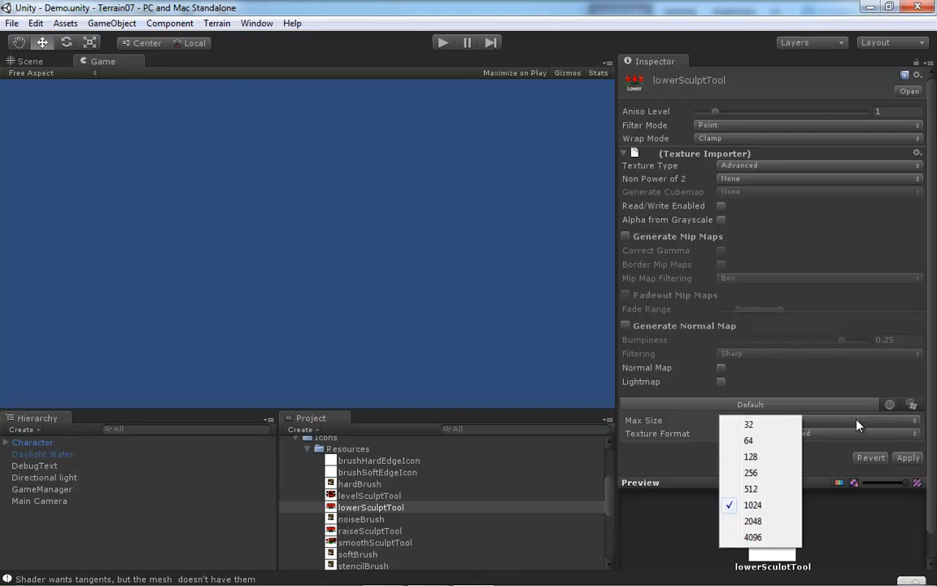
click(751, 440)
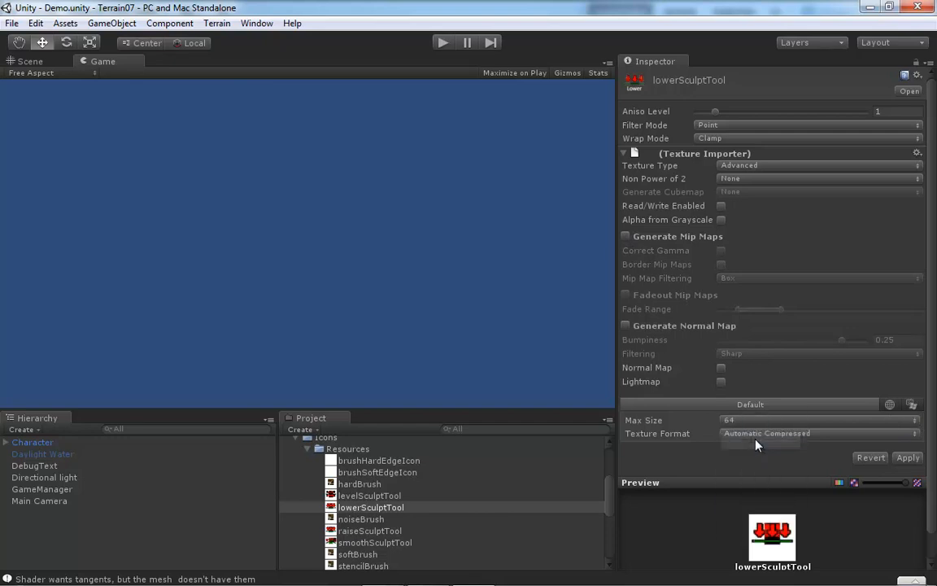
click(916, 434)
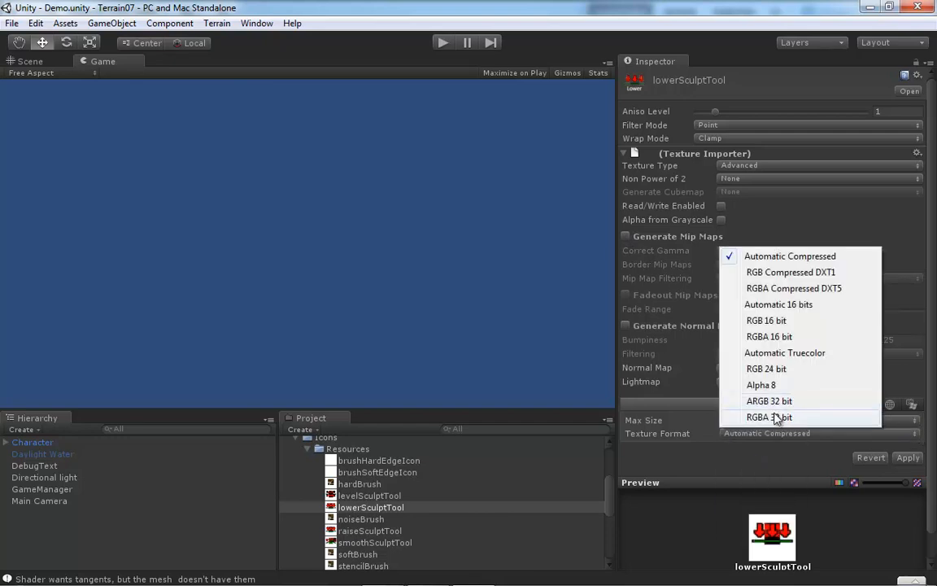
click(773, 417)
click(907, 458)
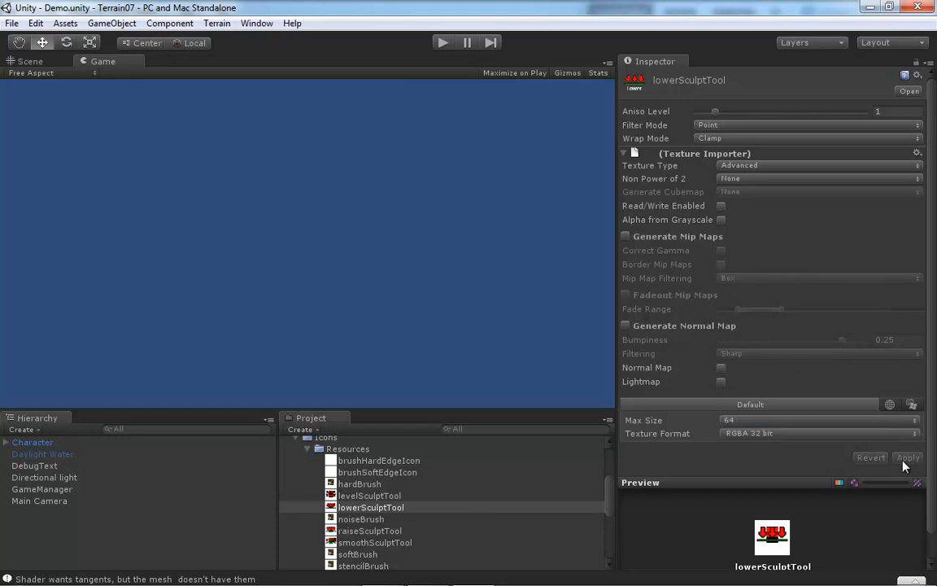
- Set the levelSculptTool texture's format to RGBA 32 bit and apply the change
click(370, 496)
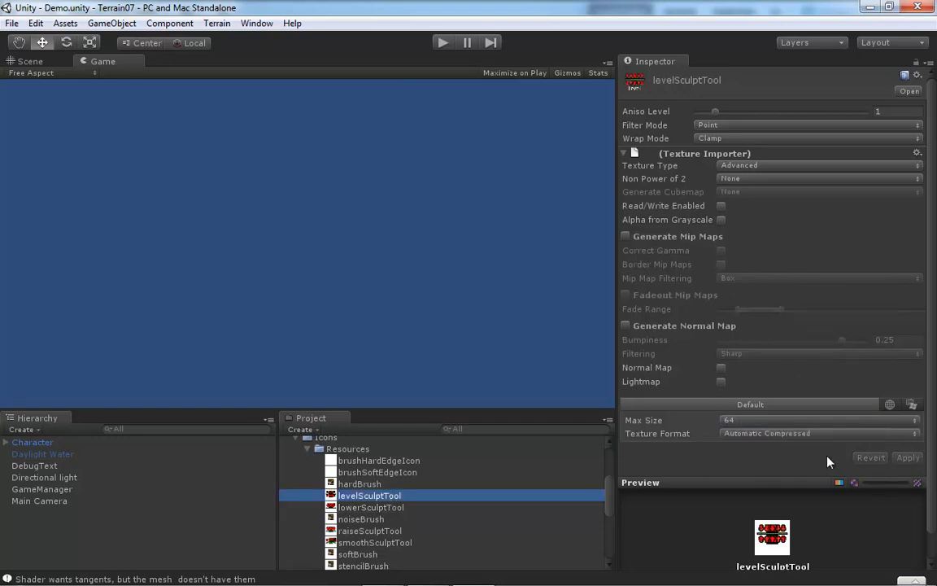
click(912, 433)
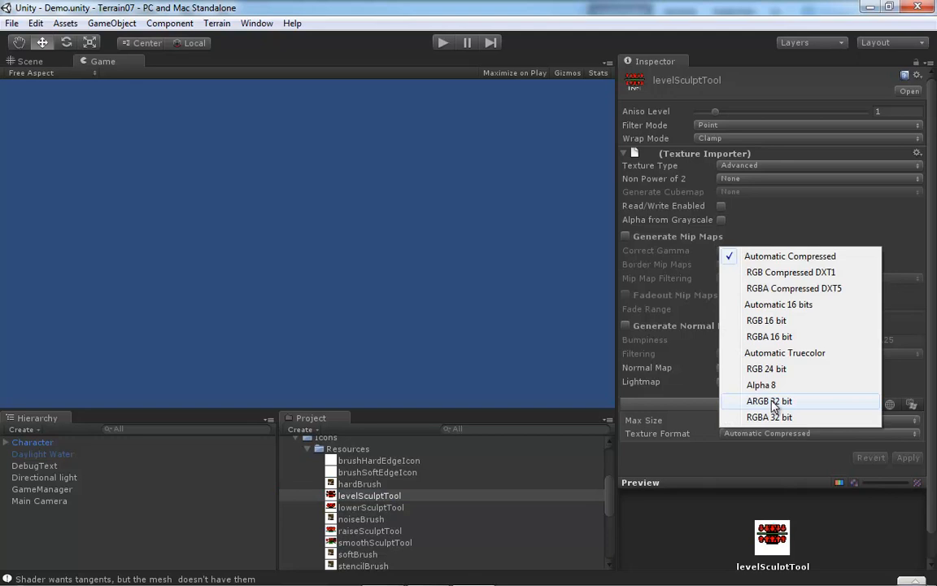
click(769, 417)
click(908, 458)
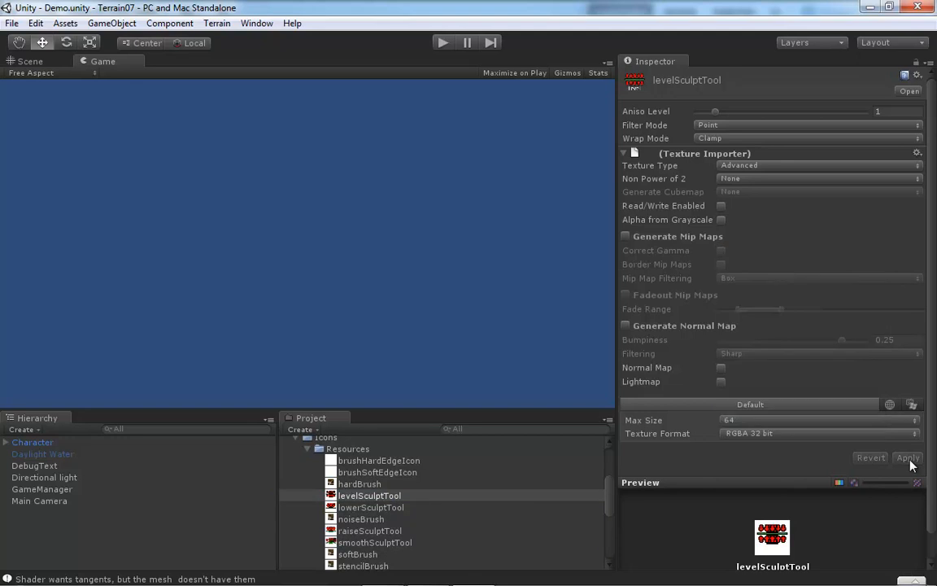
- Set the noiseBrush texture's filter mode to Point, wrap mode to Clamp and texture type to Advanced
click(367, 522)
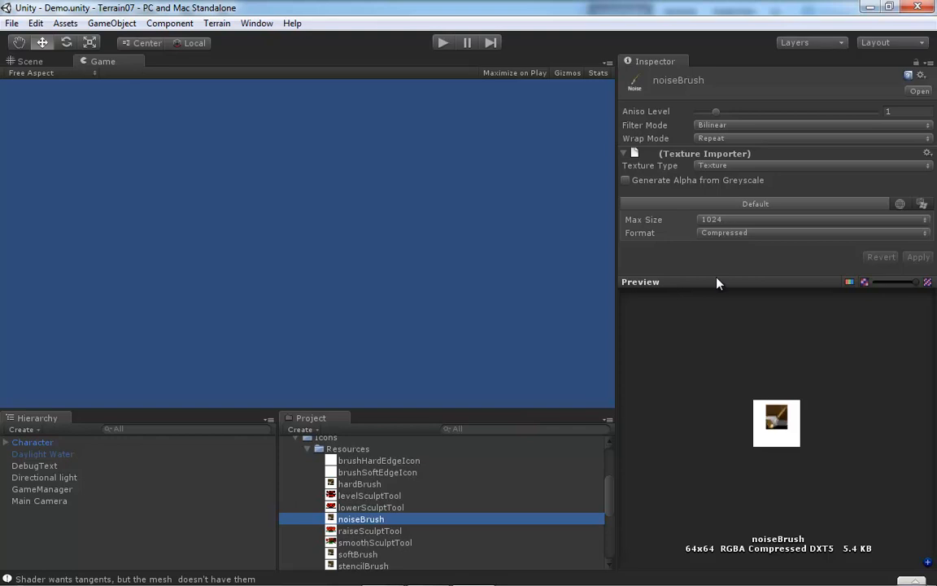
click(927, 126)
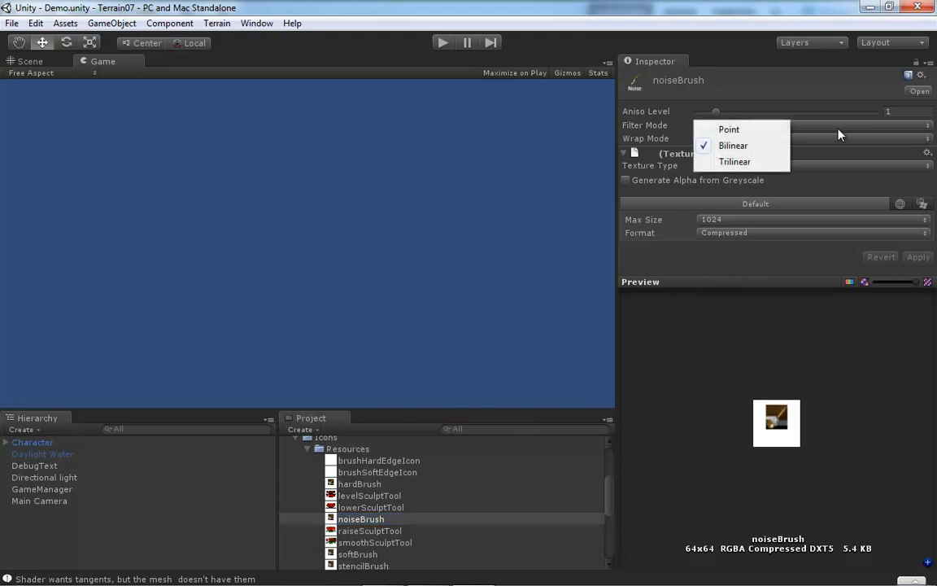
click(749, 128)
click(923, 139)
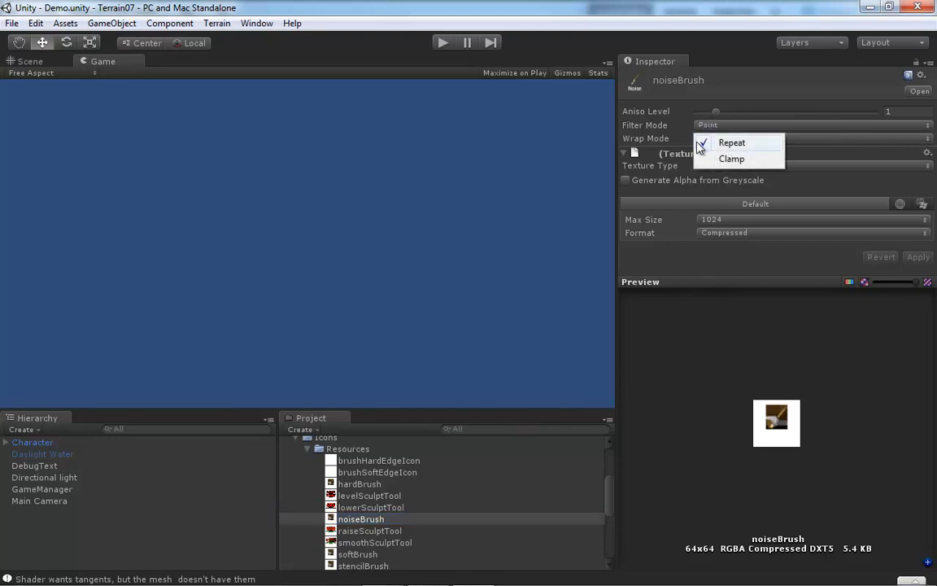
click(740, 160)
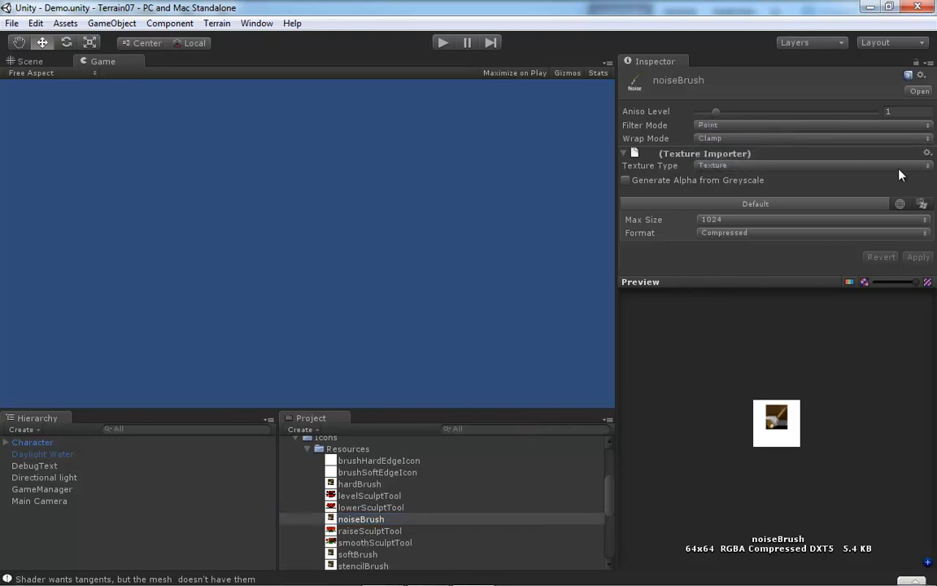
click(874, 167)
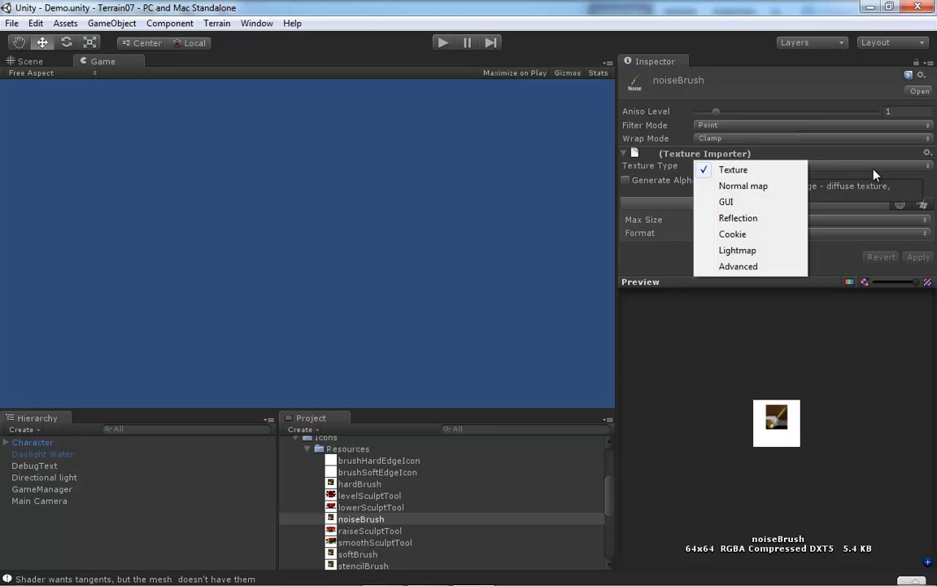
click(740, 266)
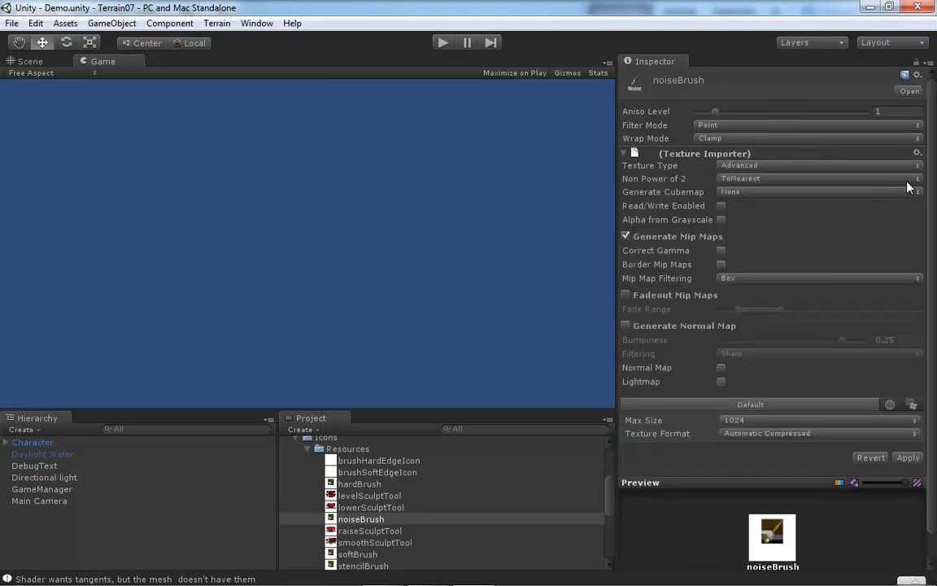
- Set noiseBrush's Non Power of 2 to None, disable mip maps, set max size 64 and texture format RGBA 32 bit, and apply
click(820, 178)
click(750, 165)
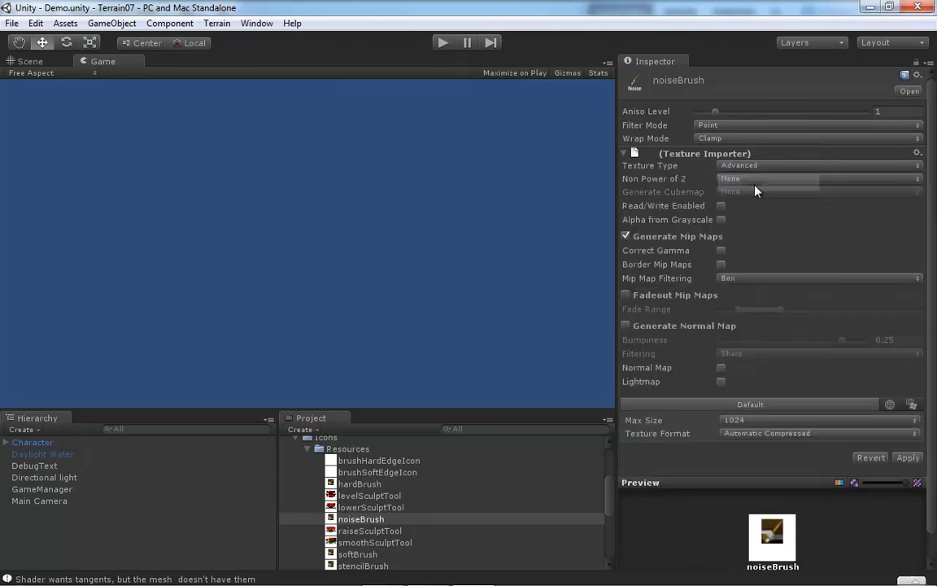
click(625, 236)
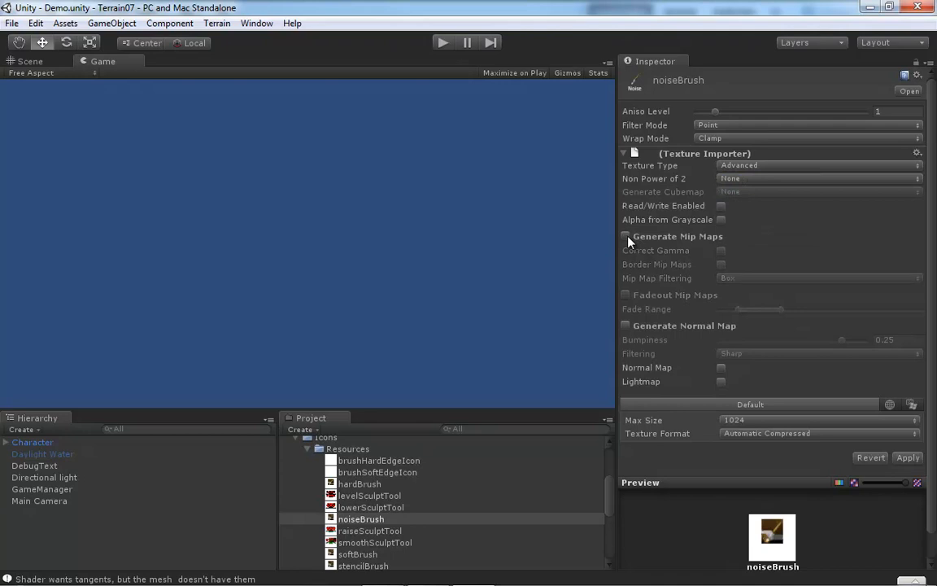
click(813, 420)
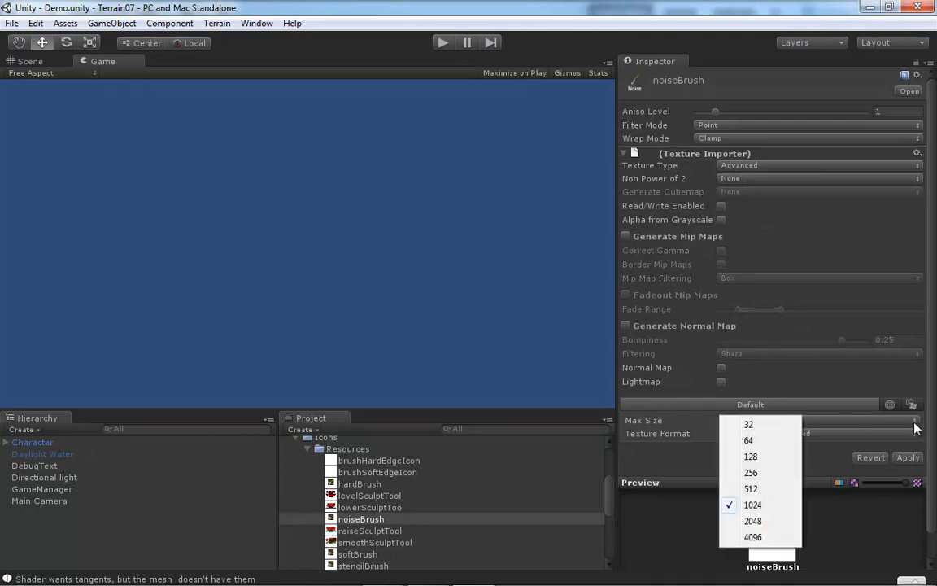
click(752, 440)
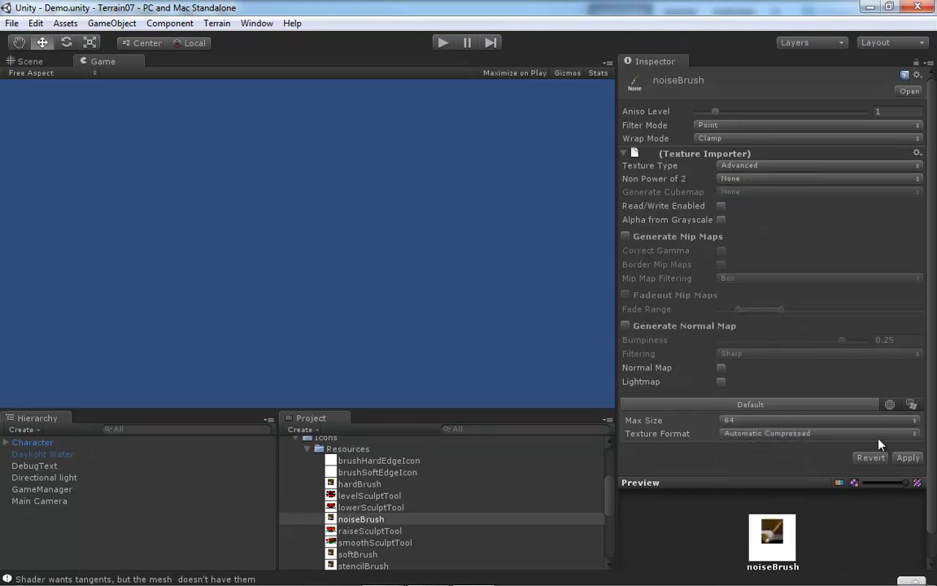
click(909, 435)
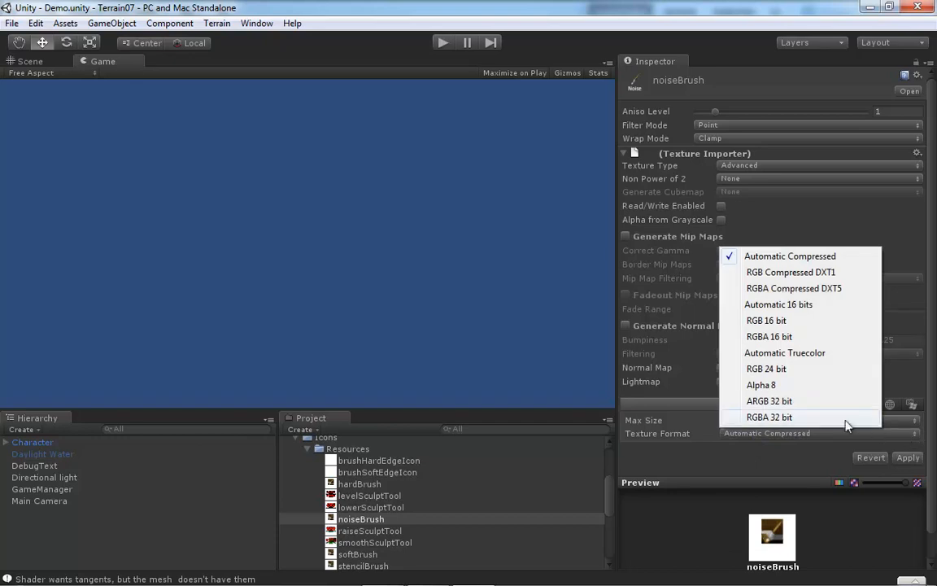
click(773, 422)
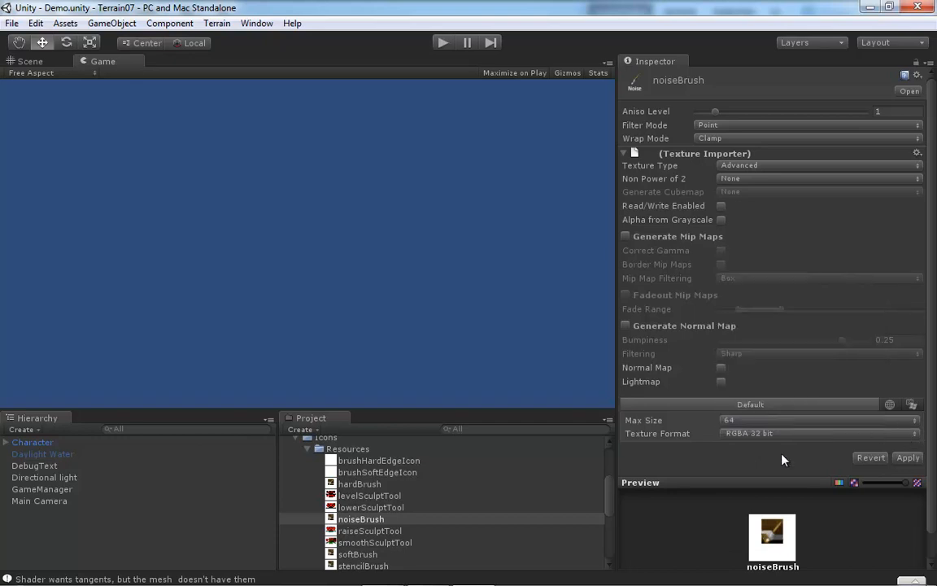
click(909, 458)
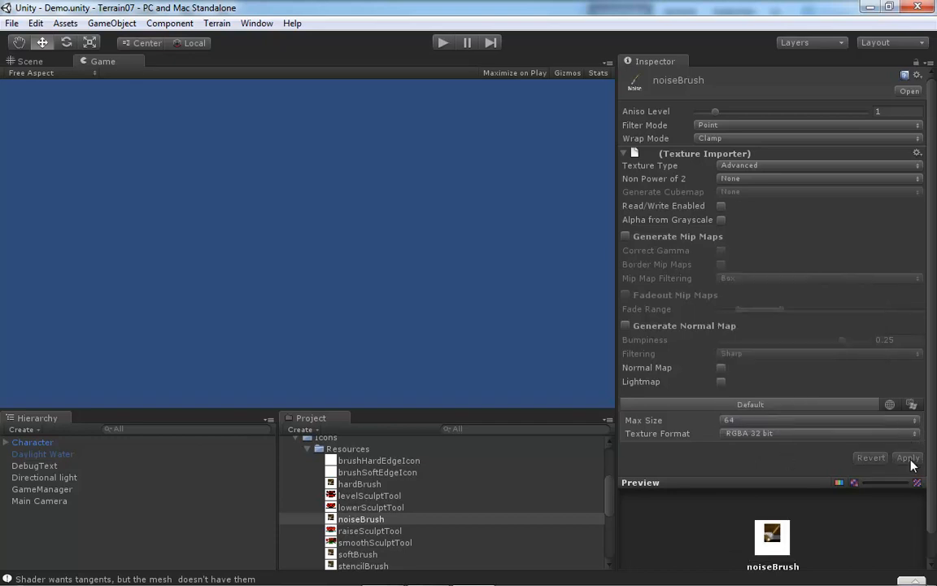
- Set the raiseSculptTool texture's filter mode to Point, wrap mode to Clamp and texture type to Advanced
click(367, 531)
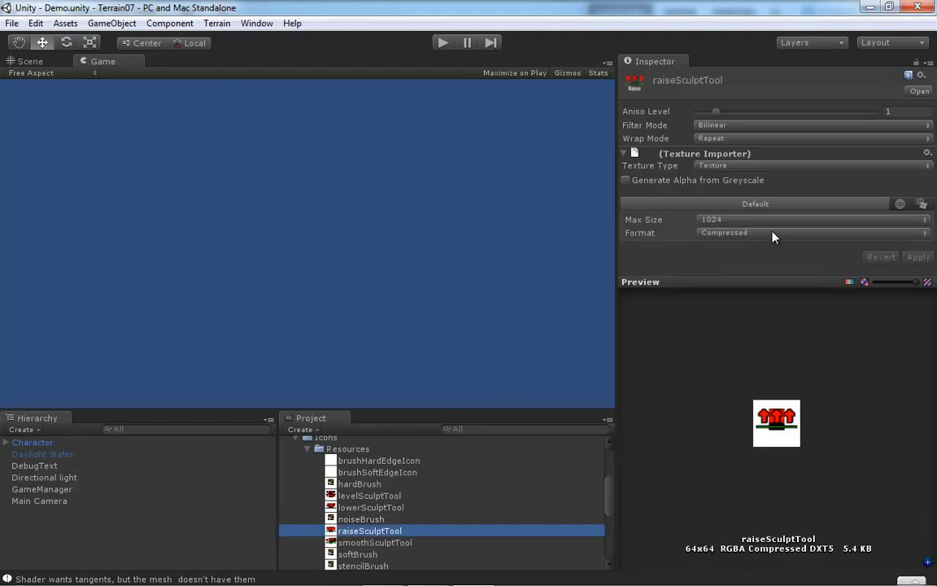
click(925, 127)
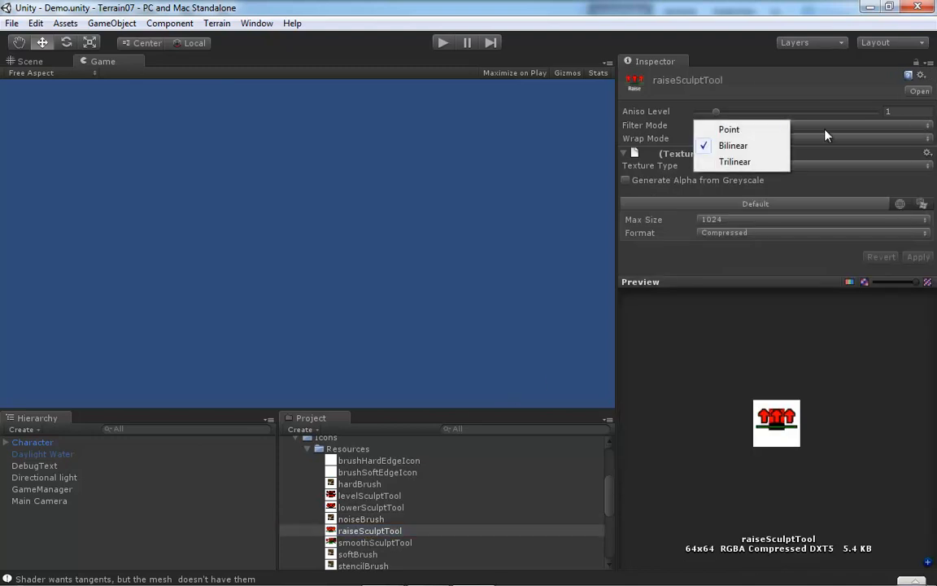
click(737, 129)
click(926, 138)
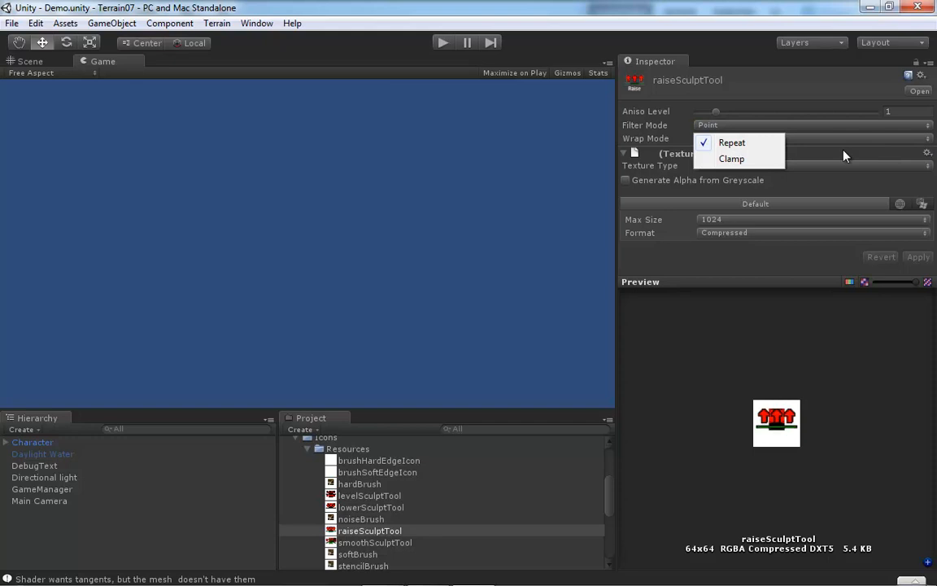
click(736, 159)
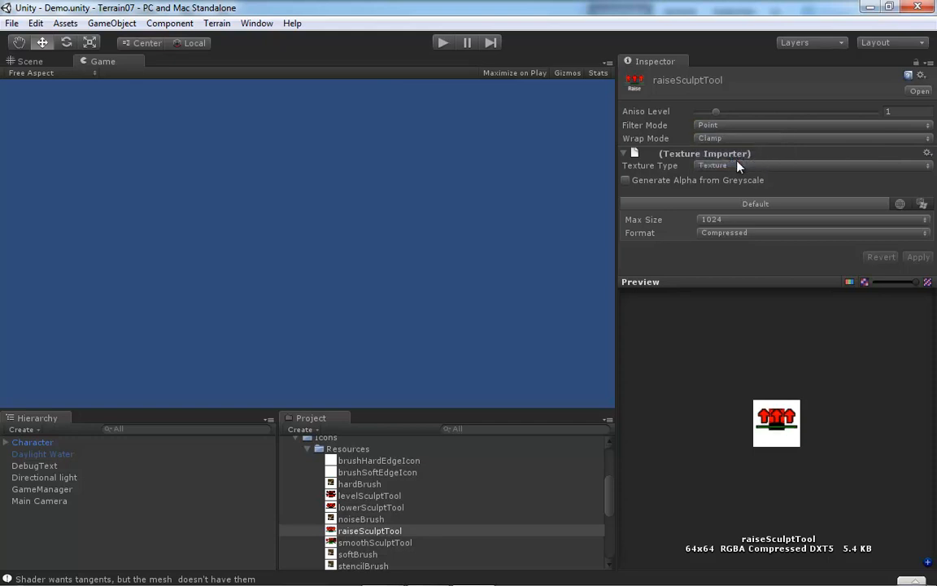
click(926, 167)
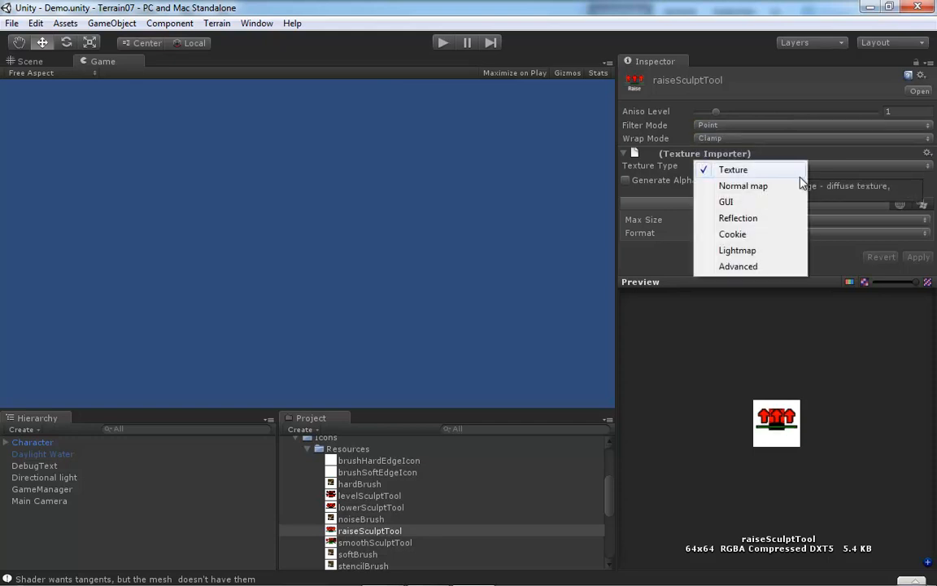
click(745, 268)
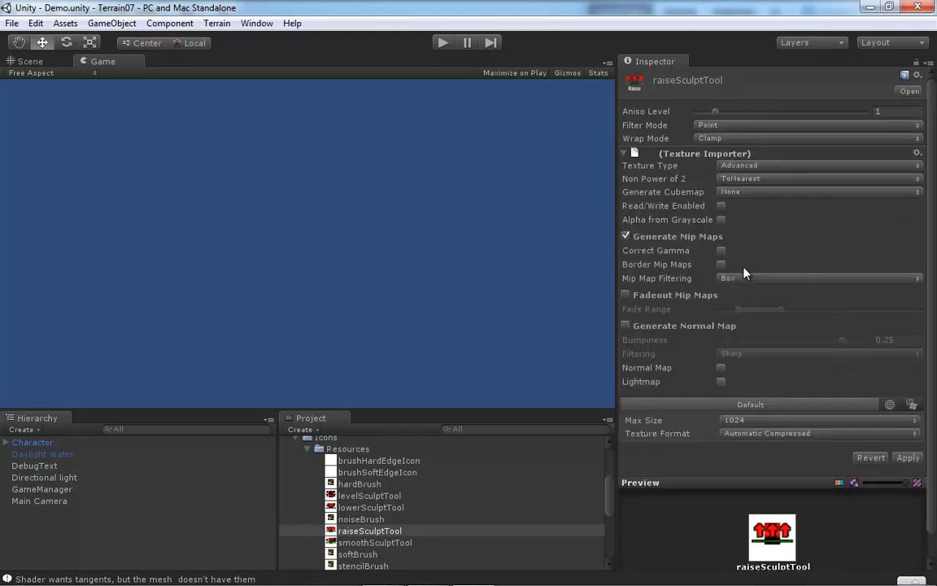
- Set raiseSculptTool's Non Power of 2 to None, disable mip maps, set max size 64 and texture format RGBA 32 bit, and apply
click(919, 180)
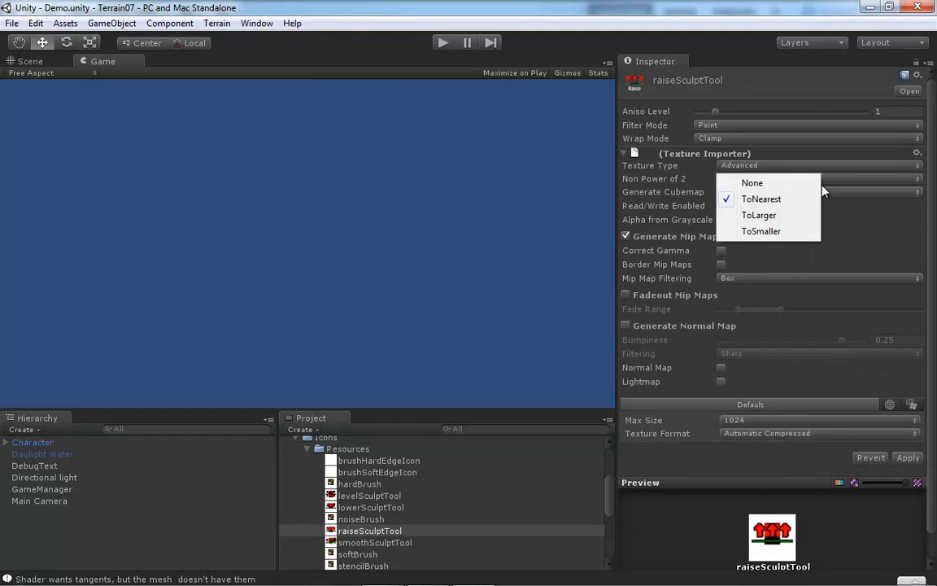
click(767, 185)
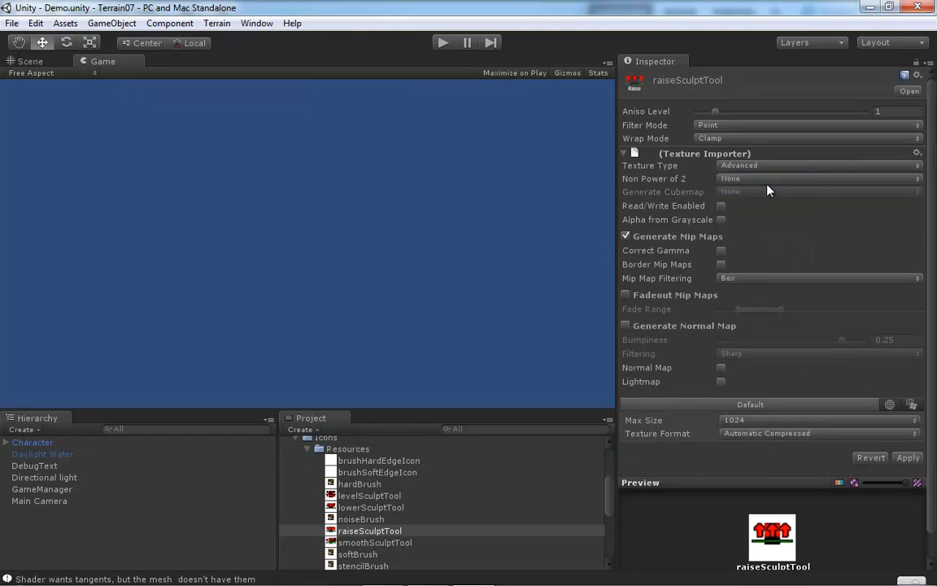
click(626, 236)
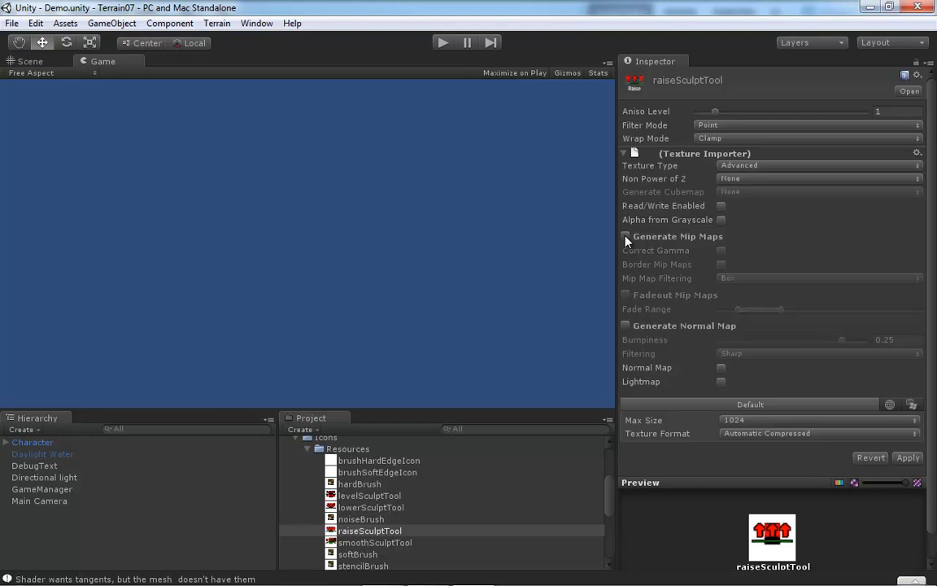
click(847, 420)
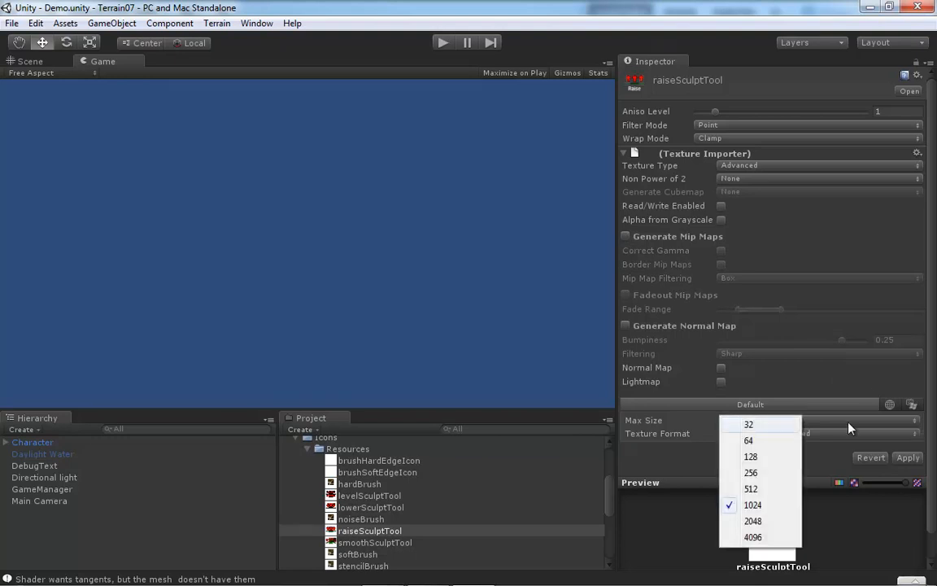
click(773, 443)
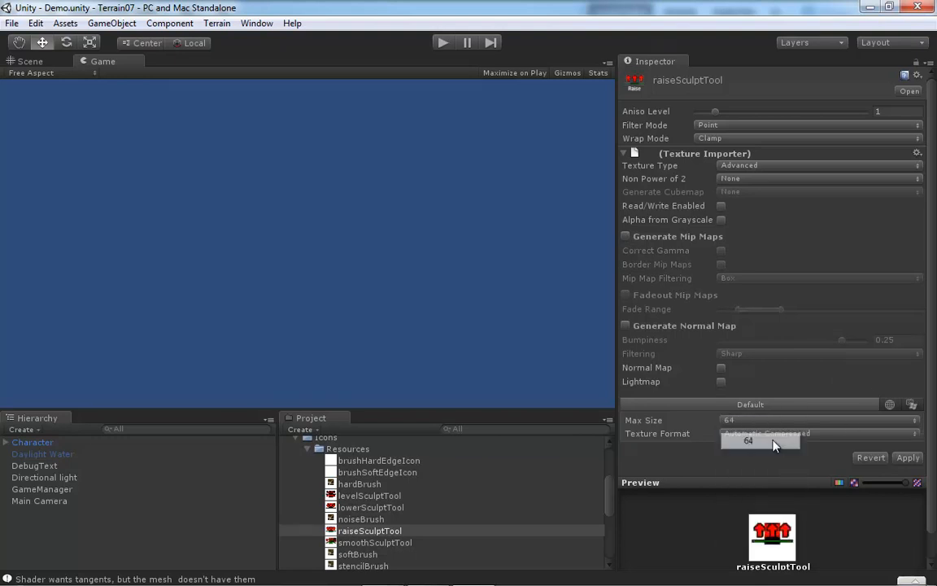
click(914, 436)
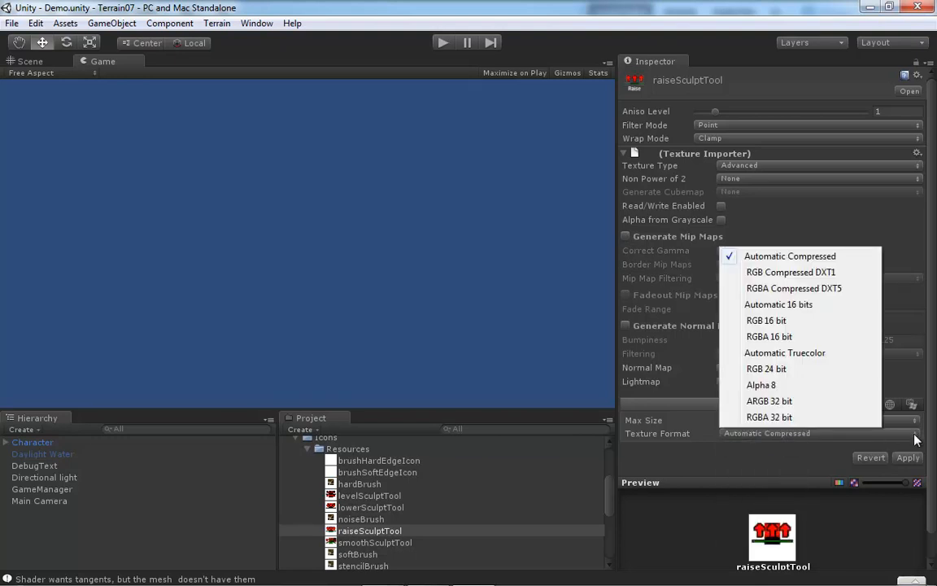
click(782, 419)
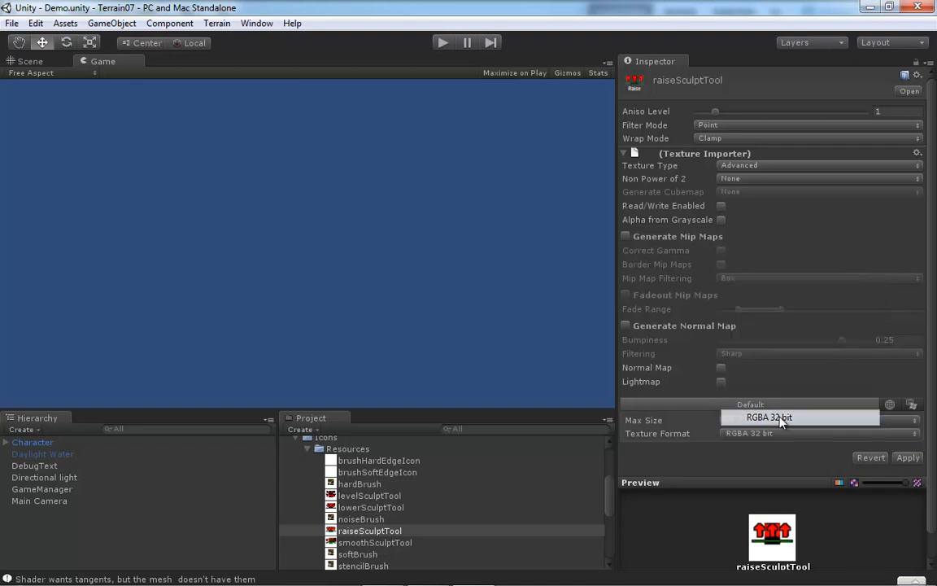
click(908, 459)
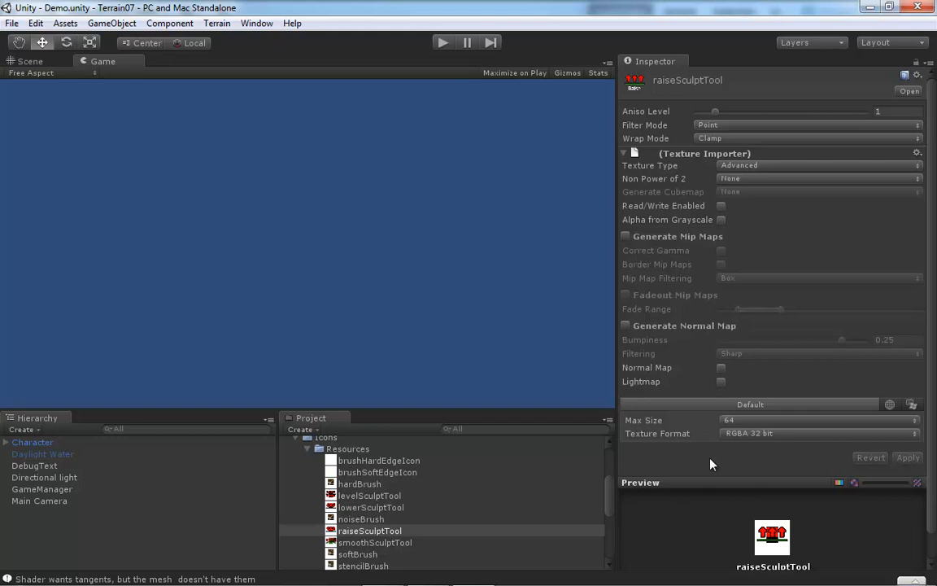
- Set the smoothSculptTool texture's filter mode to Point, wrap mode to Clamp and texture type to Advanced
click(384, 543)
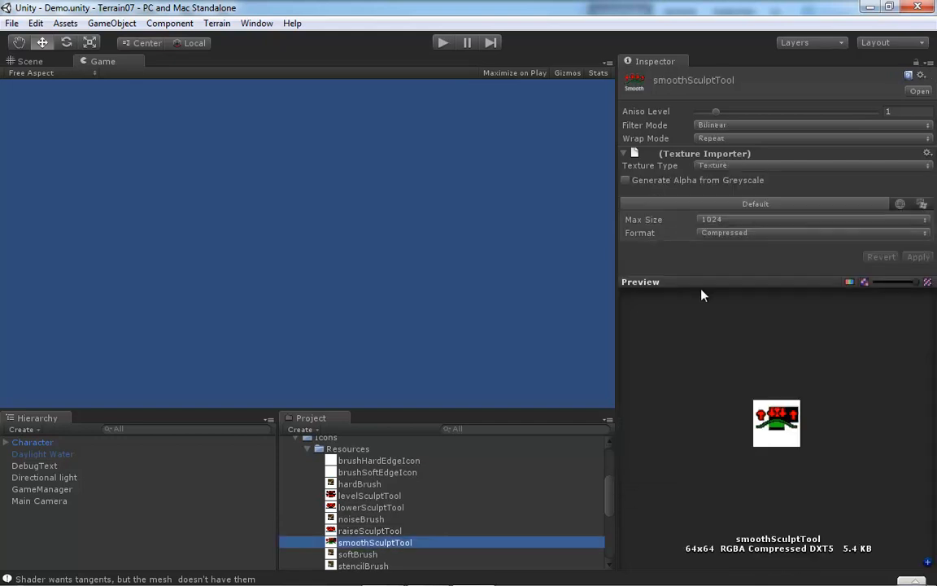
click(814, 125)
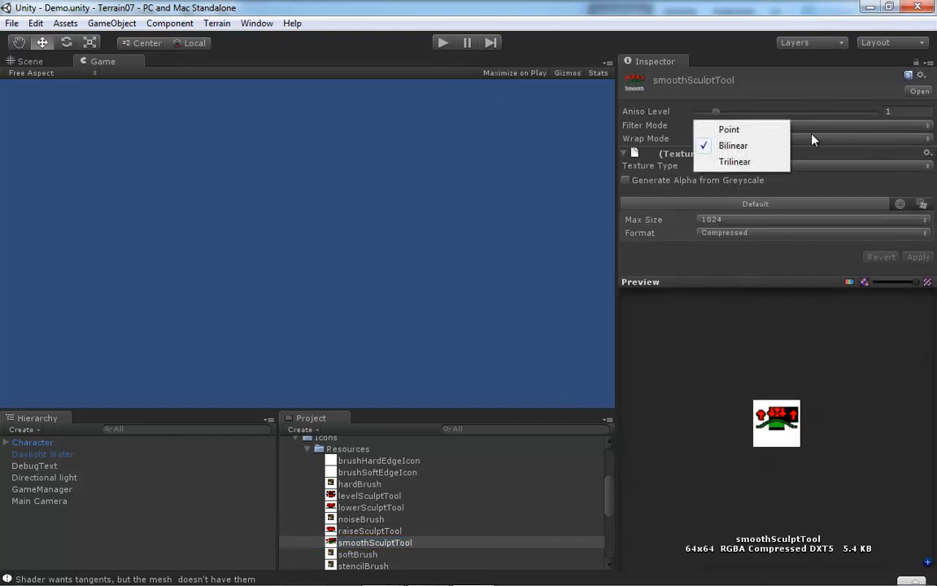
click(738, 135)
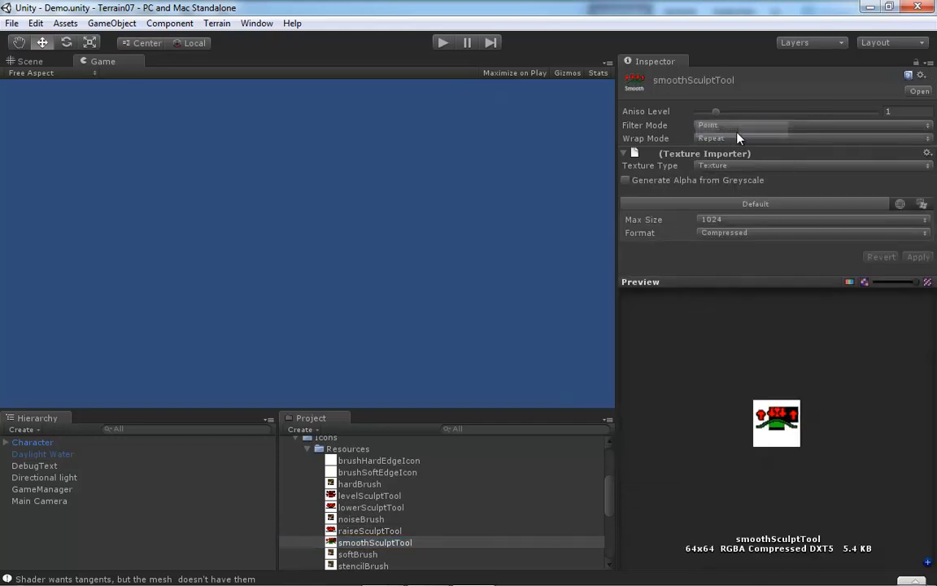
click(930, 138)
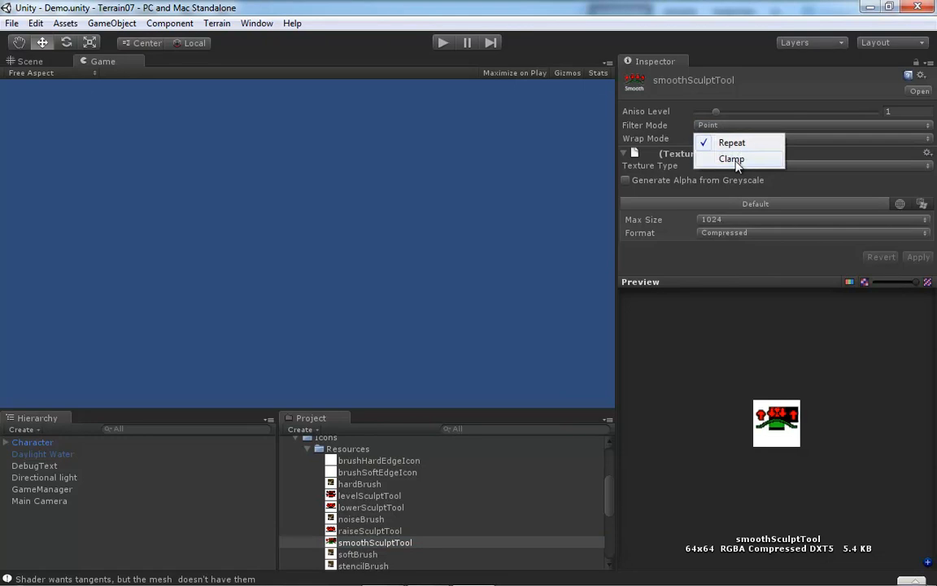
click(765, 159)
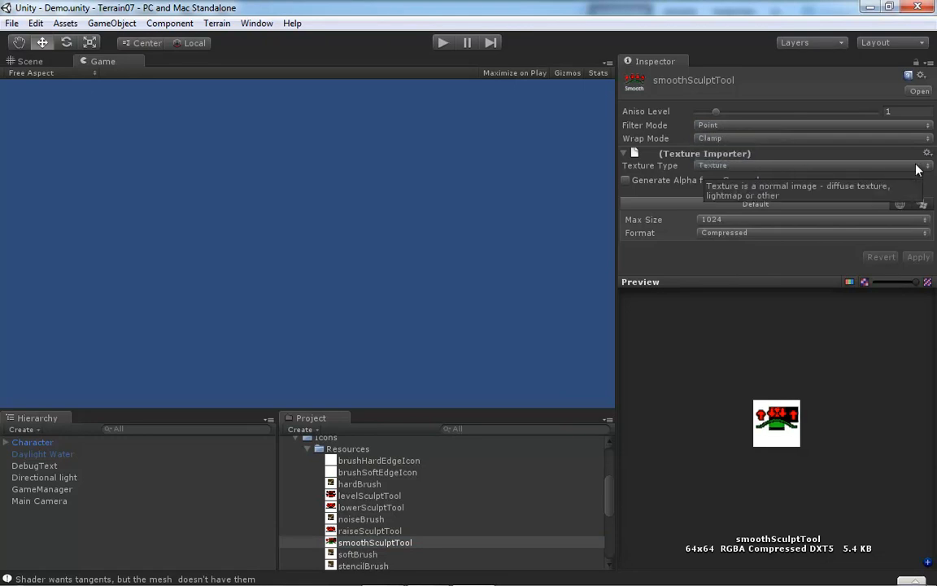
click(838, 166)
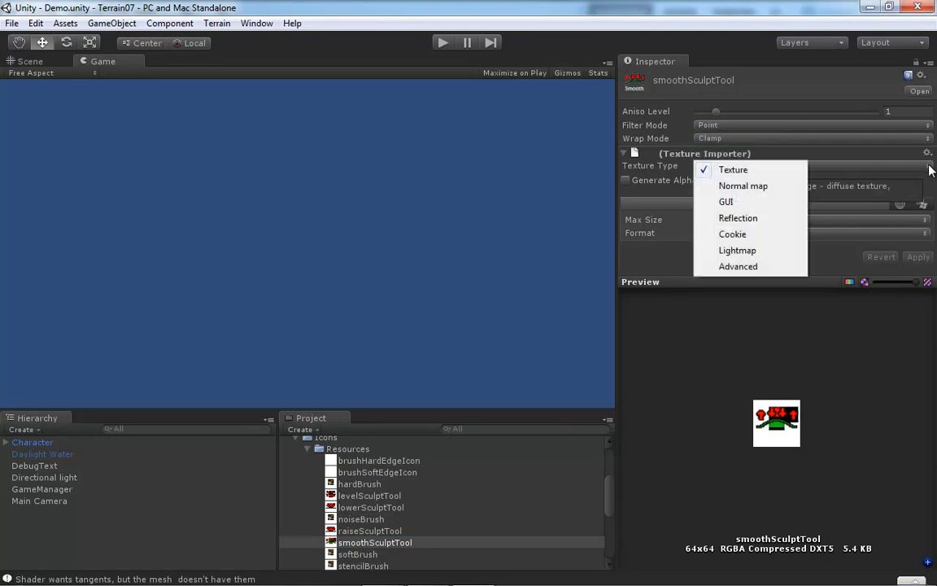
click(732, 266)
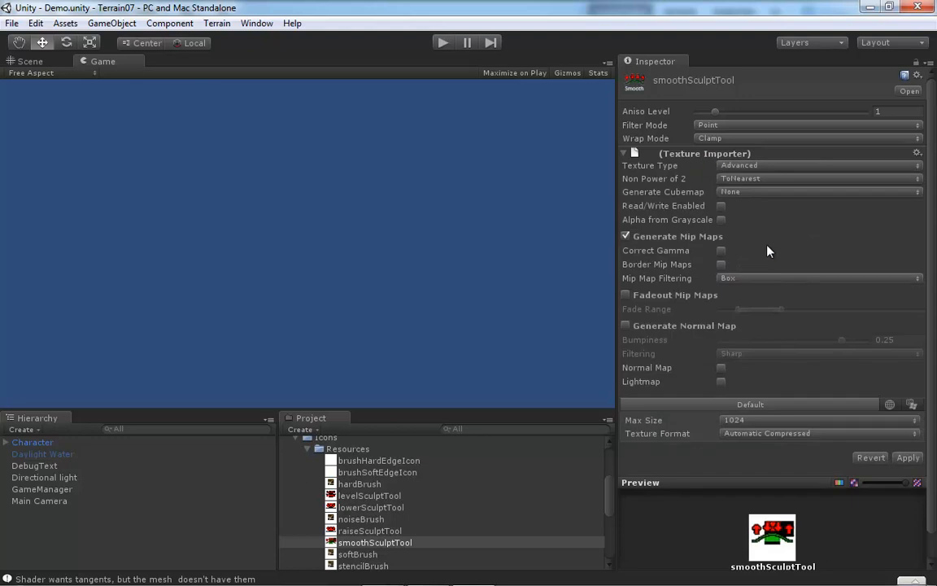
- Set smoothSculptTool's Non Power of 2 to None, disable mip maps, set max size 64 and texture format RGBA 32 bit, and apply
click(911, 177)
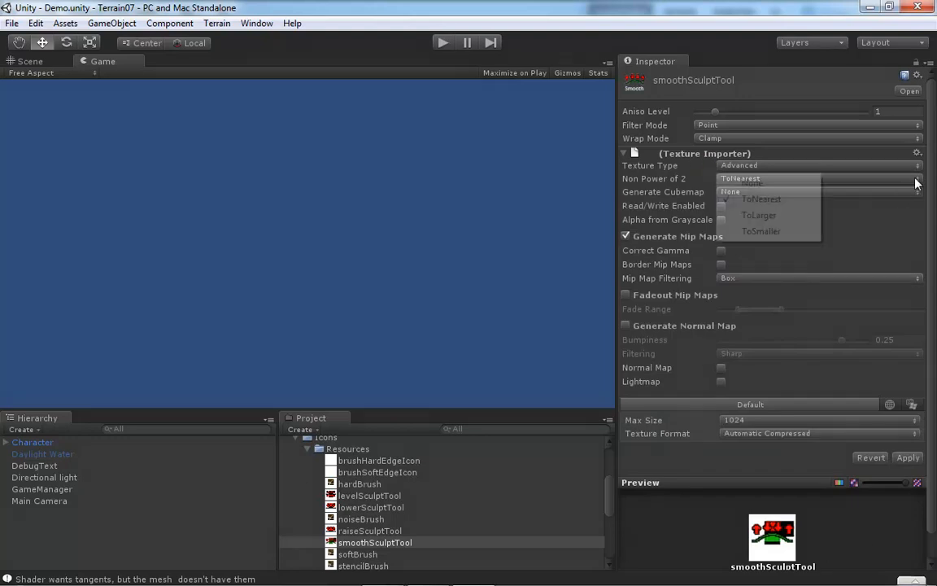
click(772, 188)
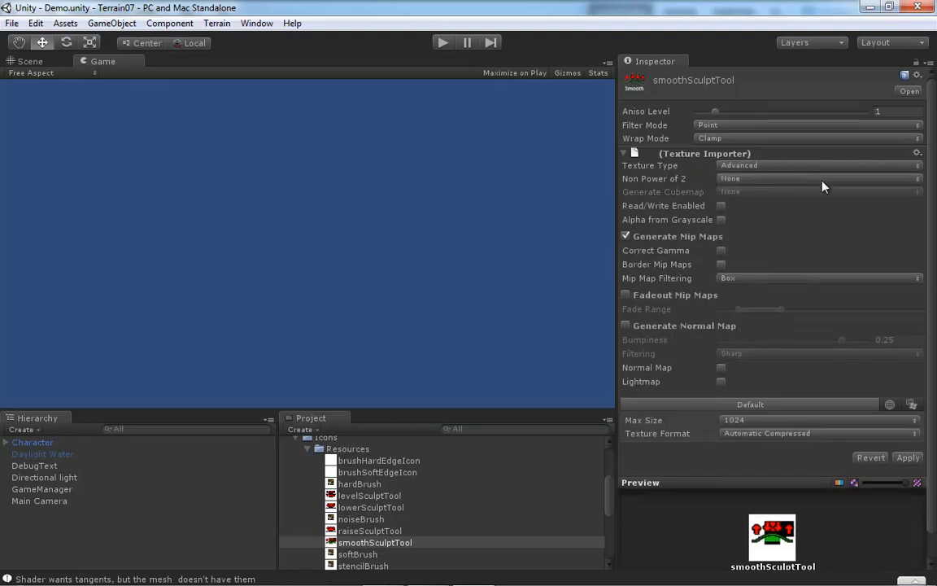
click(626, 237)
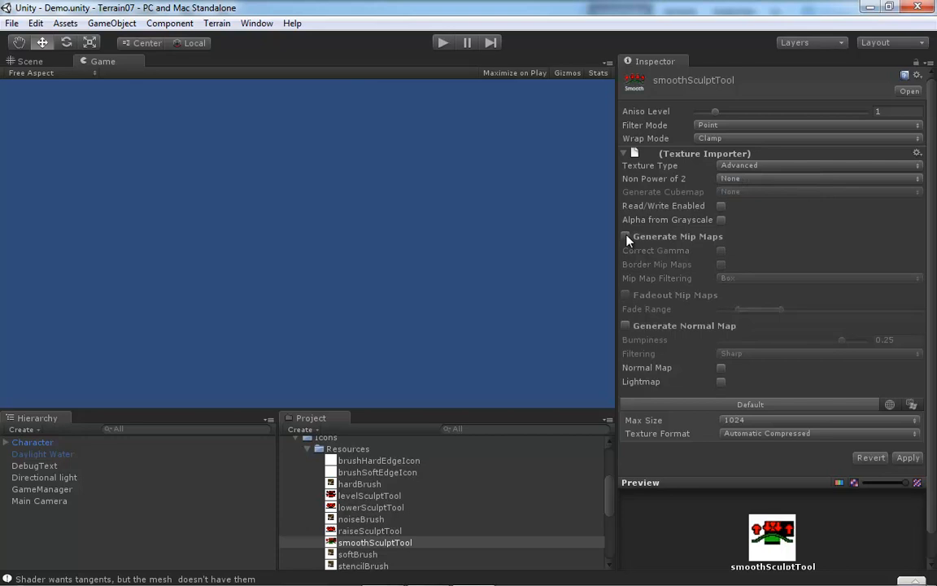
click(893, 420)
click(750, 440)
click(822, 433)
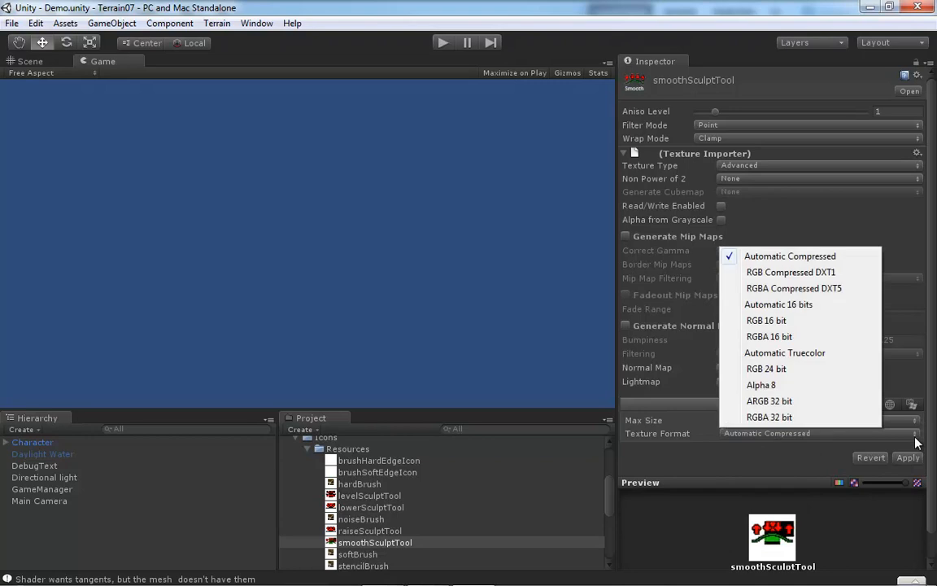
click(796, 417)
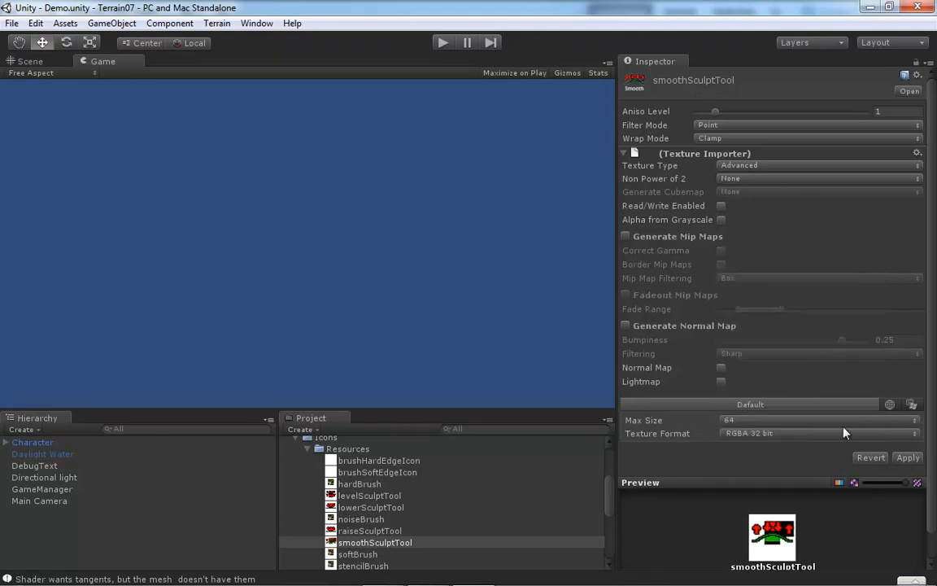
click(908, 457)
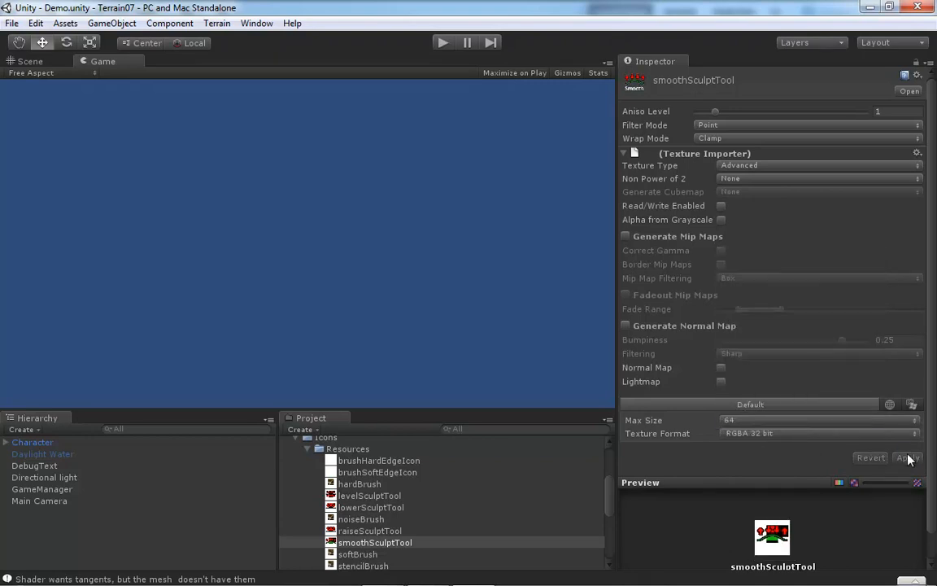
- Review the import settings of the raiseSculptTool, noiseBrush, lowerSculptTool and smoothSculptTool textures
click(389, 532)
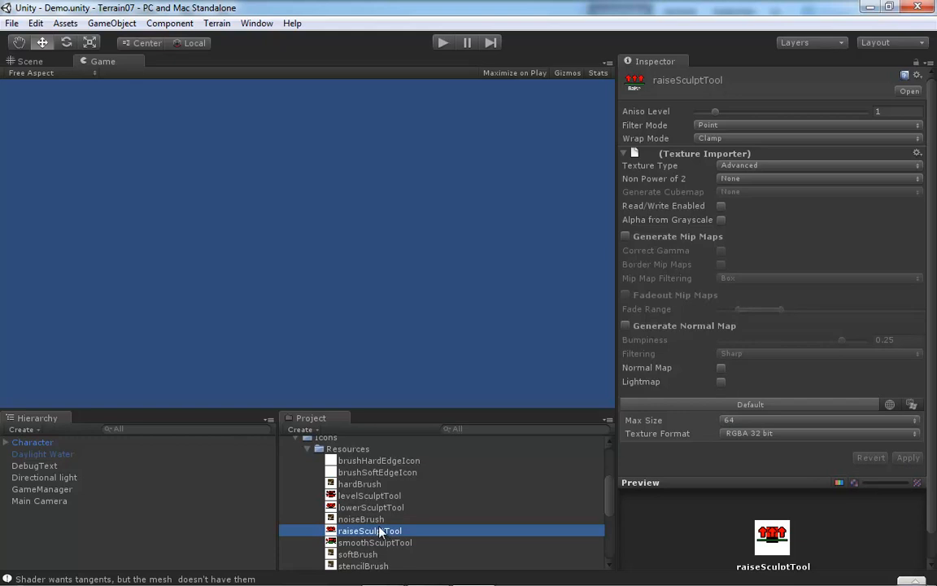
click(379, 519)
click(379, 508)
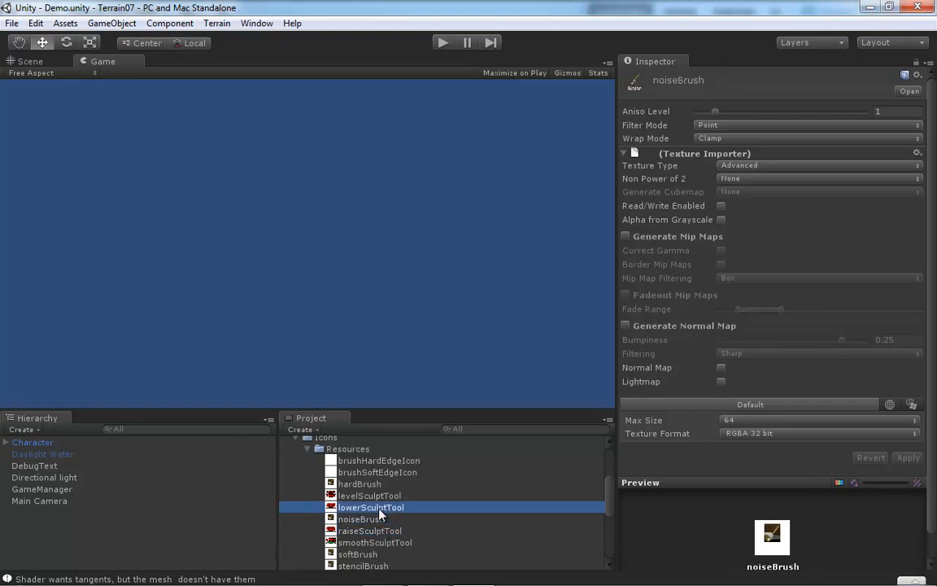
click(377, 543)
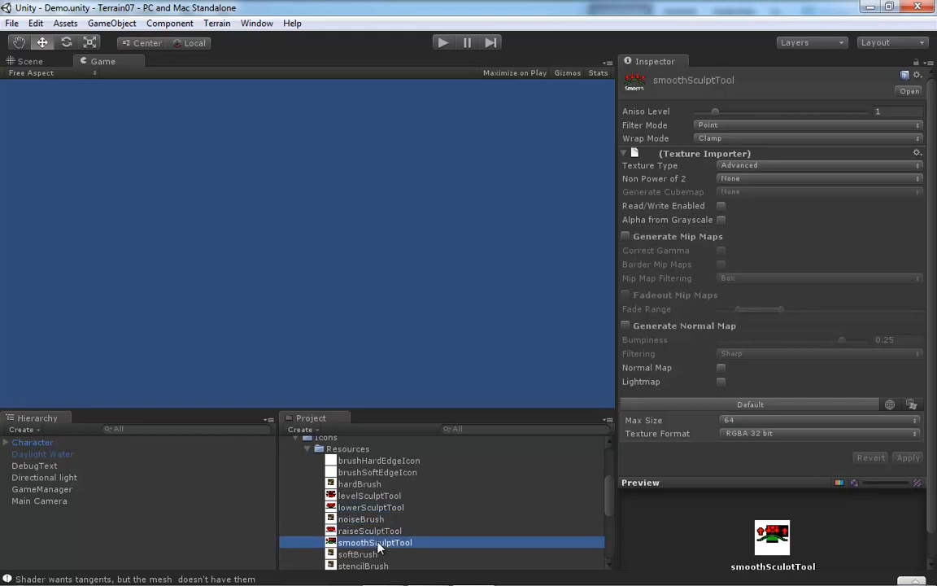
- Set the softBrush texture's filter mode to Point, wrap mode to Clamp and texture type to Advanced
click(369, 555)
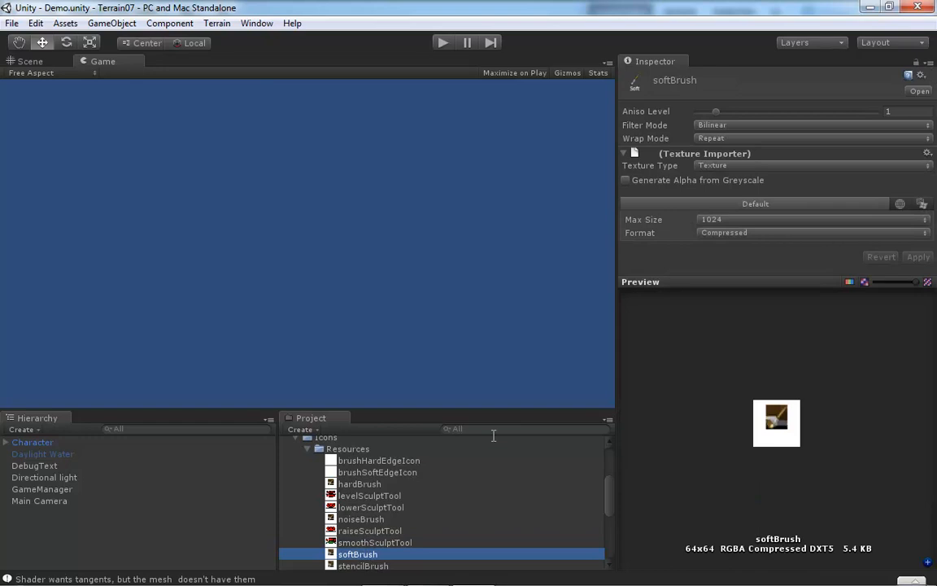
click(927, 126)
click(758, 130)
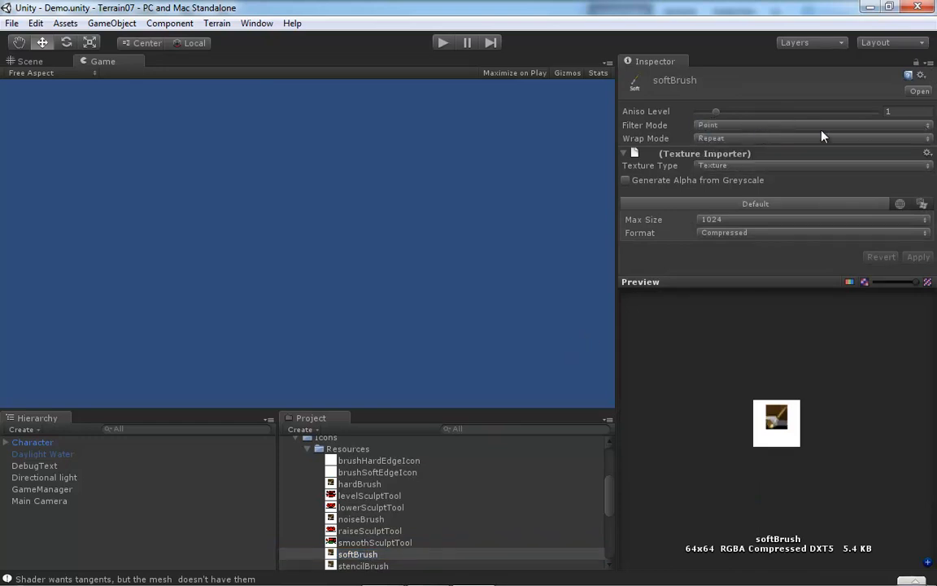
click(927, 138)
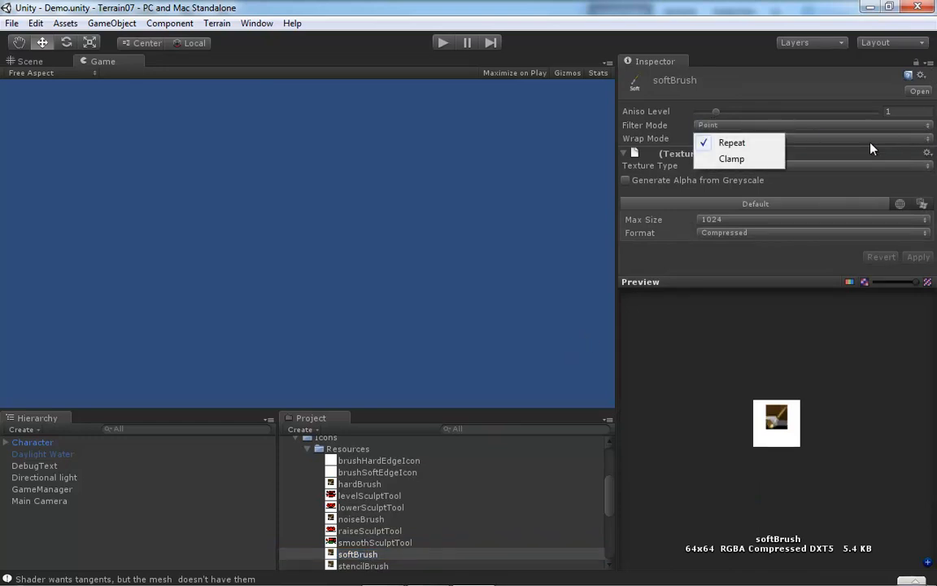
click(731, 160)
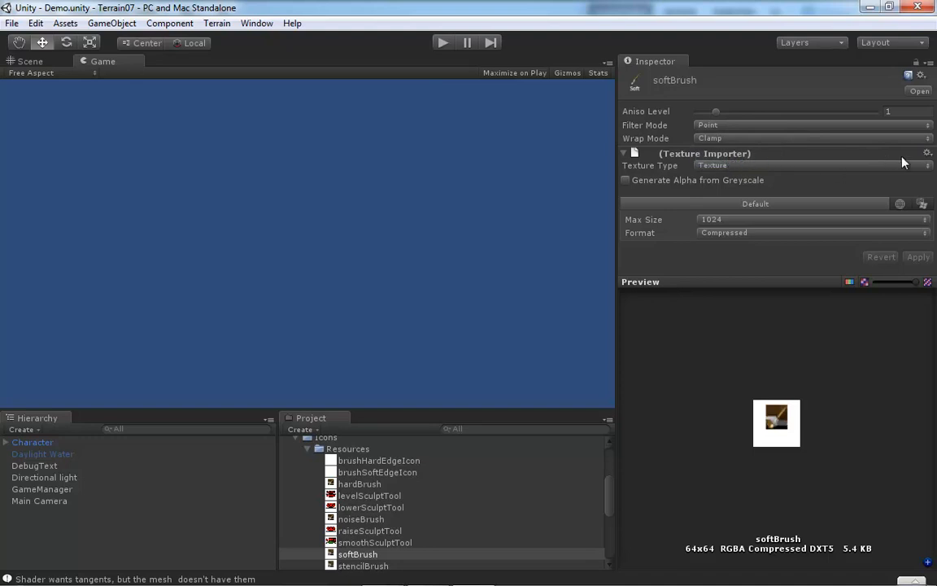
click(926, 166)
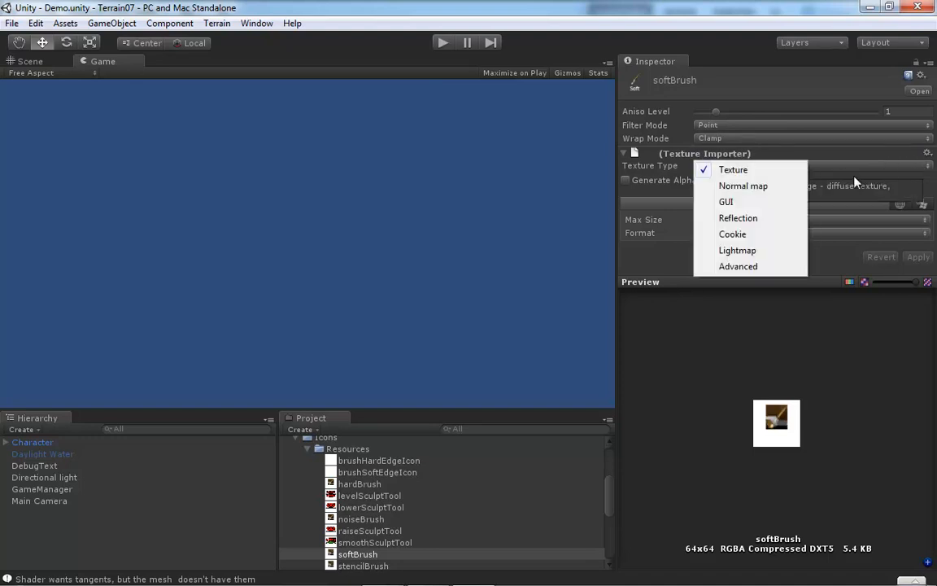
click(773, 269)
- Set softBrush's Non Power of 2 to None, disable mip maps, set max size 64 and texture format RGBA 32 bit, and apply
click(918, 181)
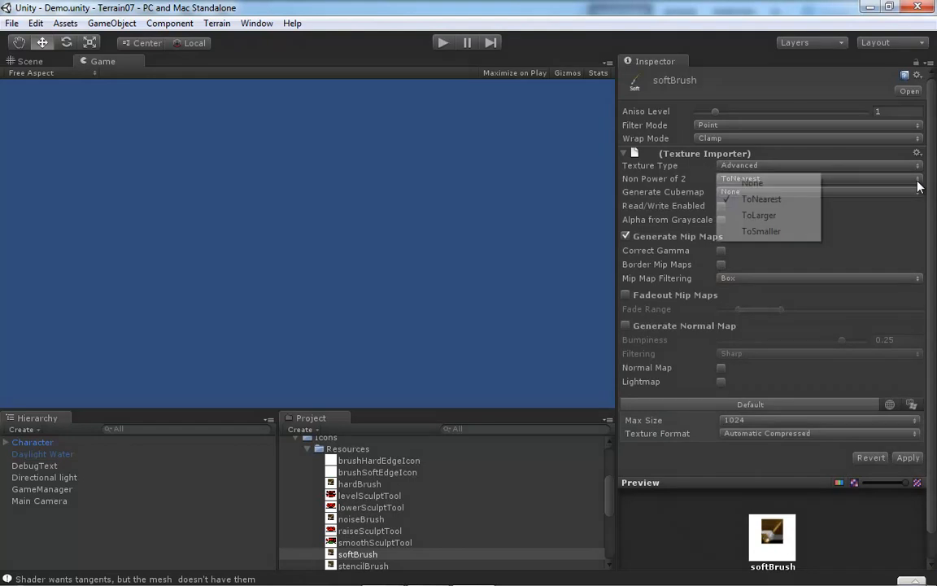
click(783, 187)
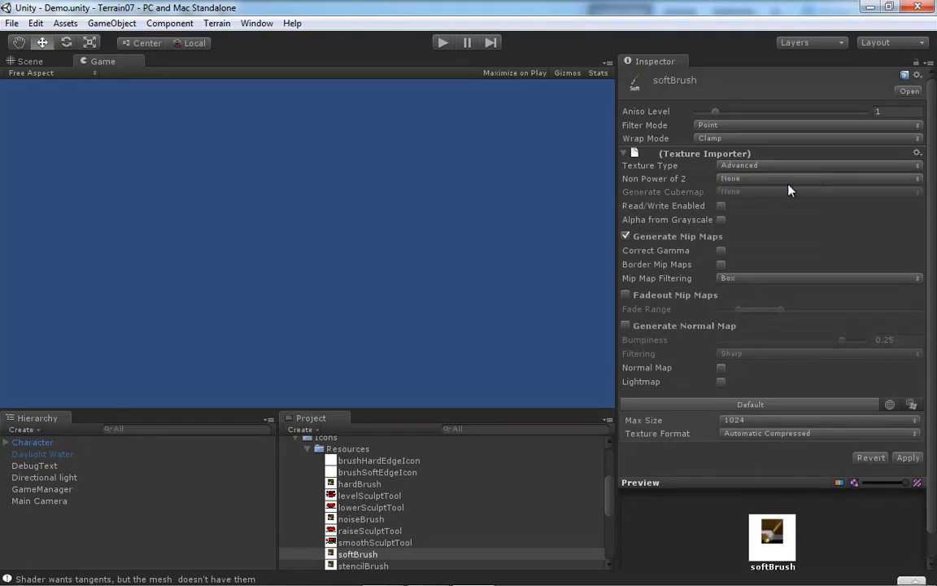
click(625, 237)
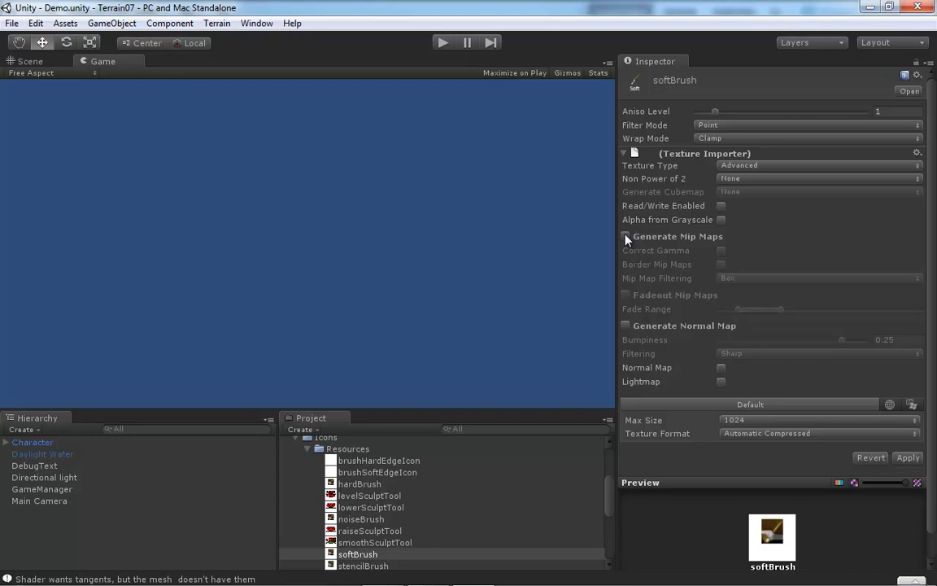
click(911, 421)
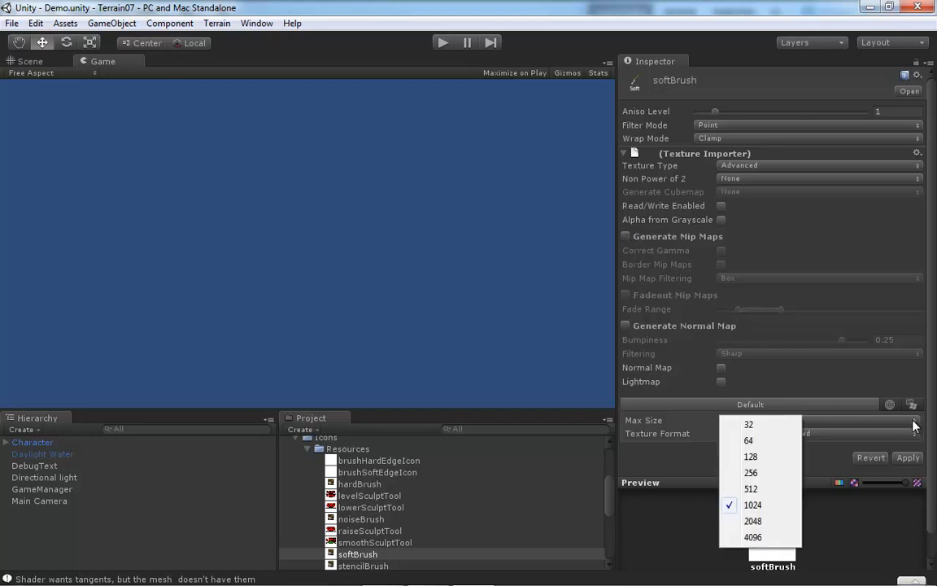
click(755, 443)
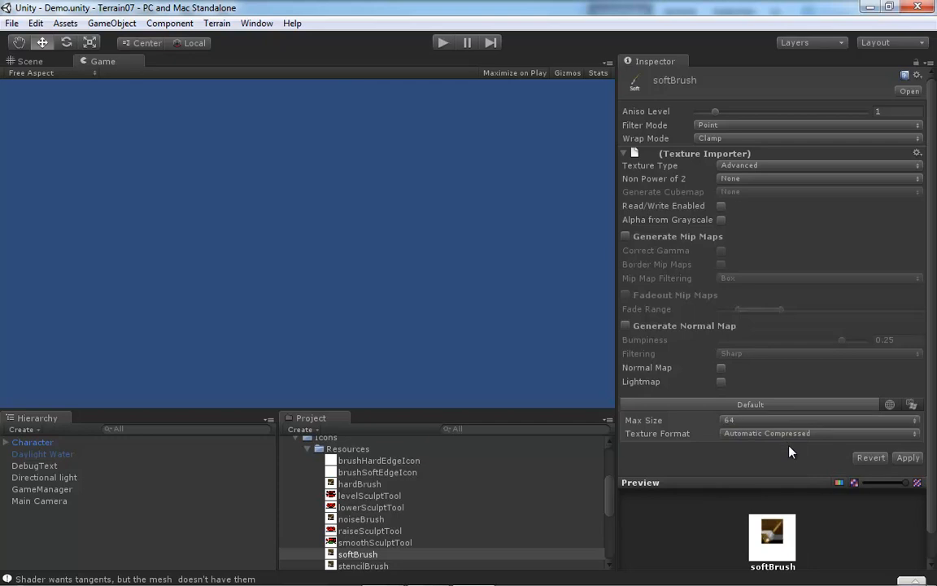
click(914, 433)
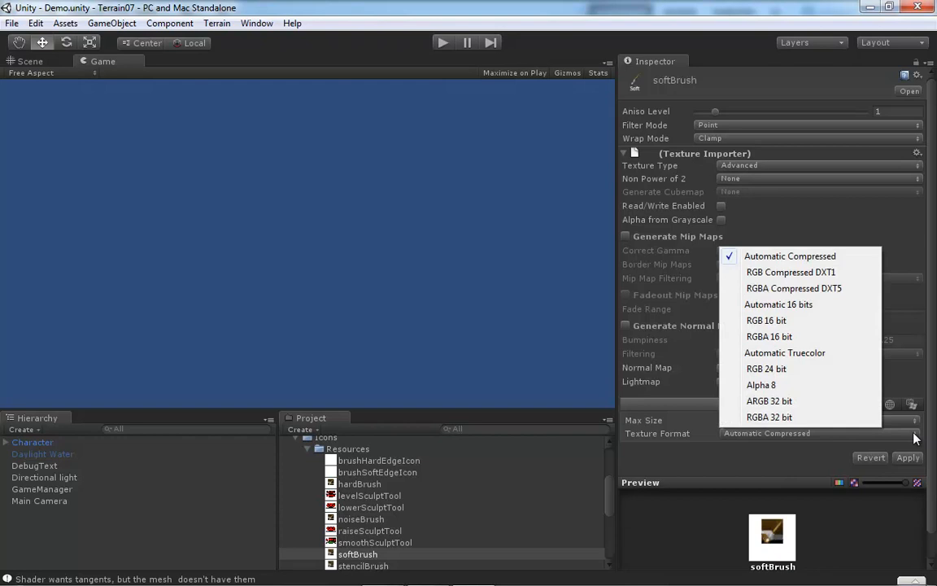
click(795, 418)
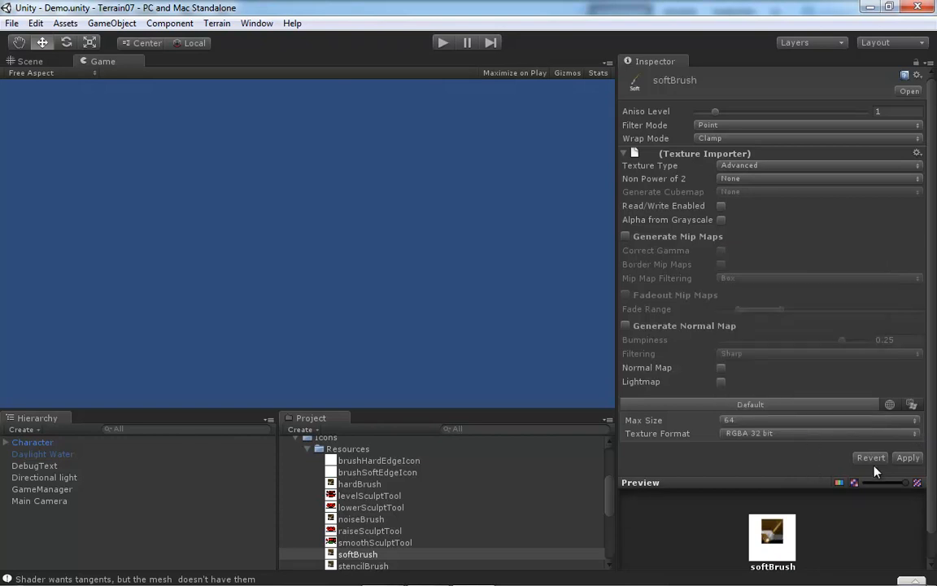
click(909, 459)
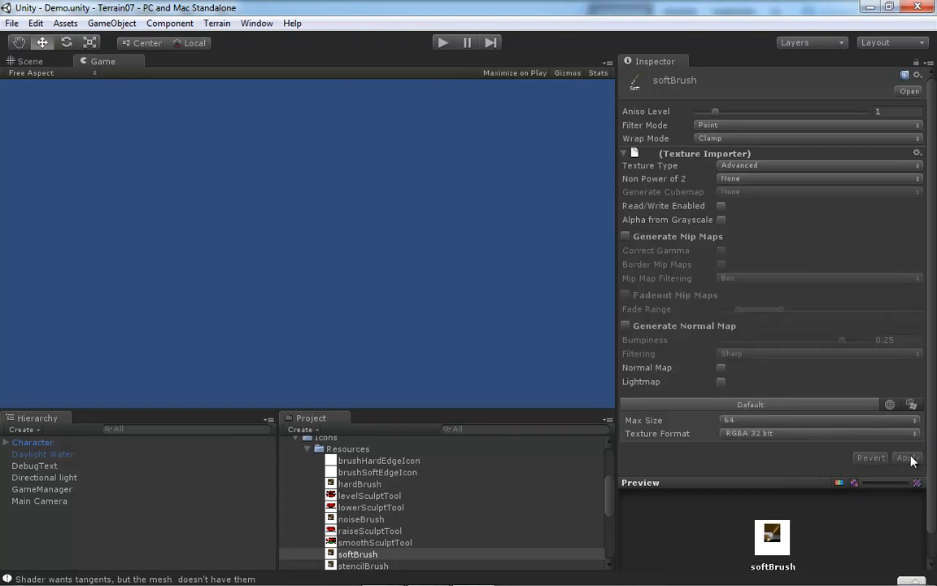
- Set the stencilBrush texture's filter mode to Point, wrap mode to Clamp and texture type to Advanced
drag(608, 492, 606, 506)
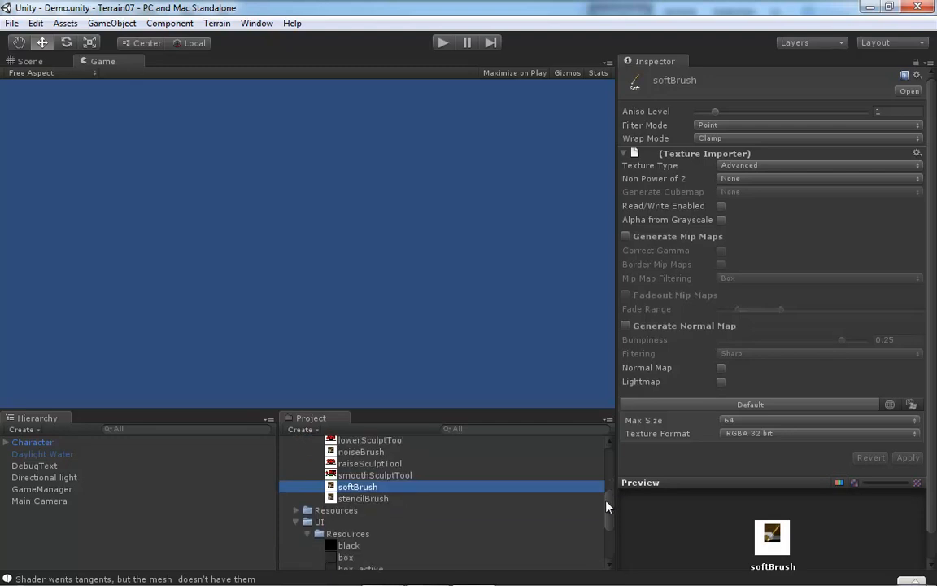
click(382, 499)
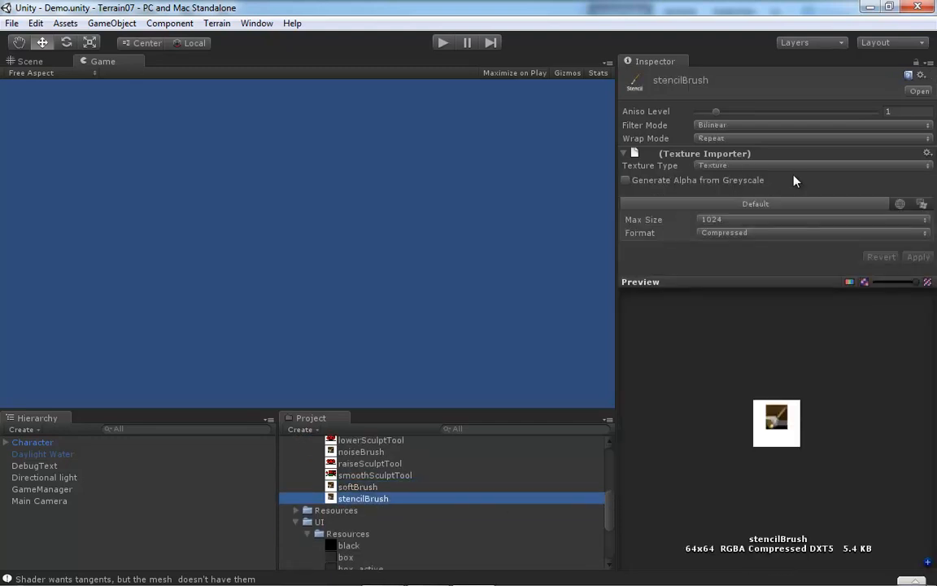
click(927, 126)
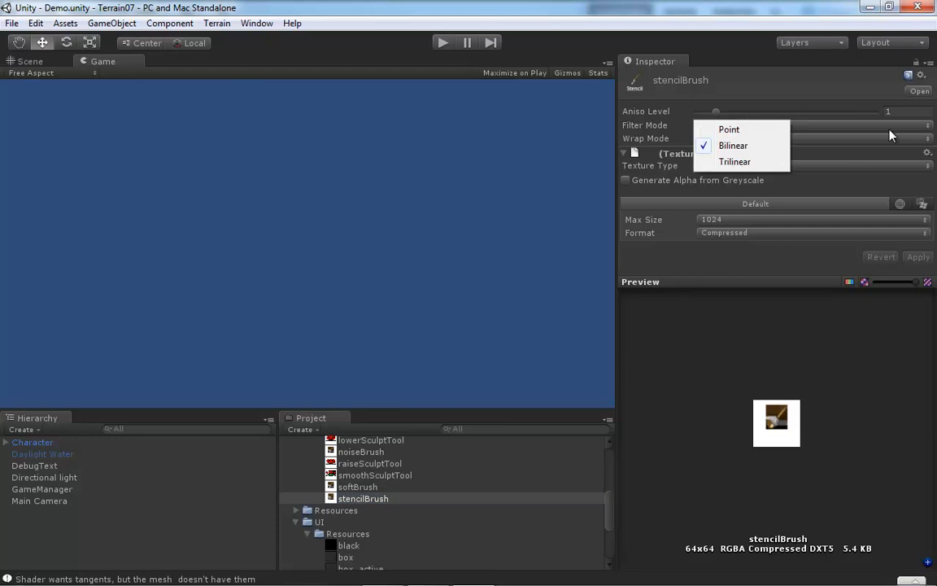
click(732, 131)
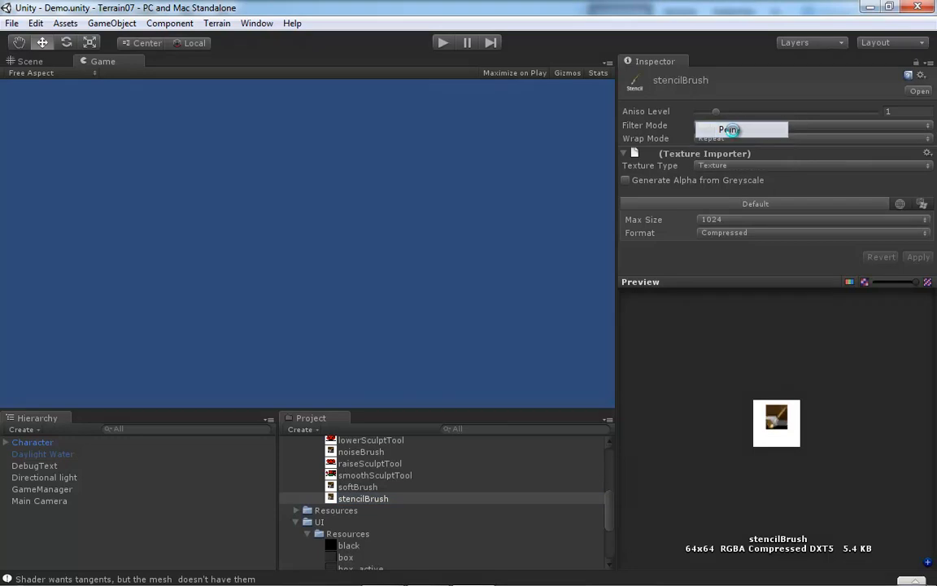
click(924, 138)
click(732, 159)
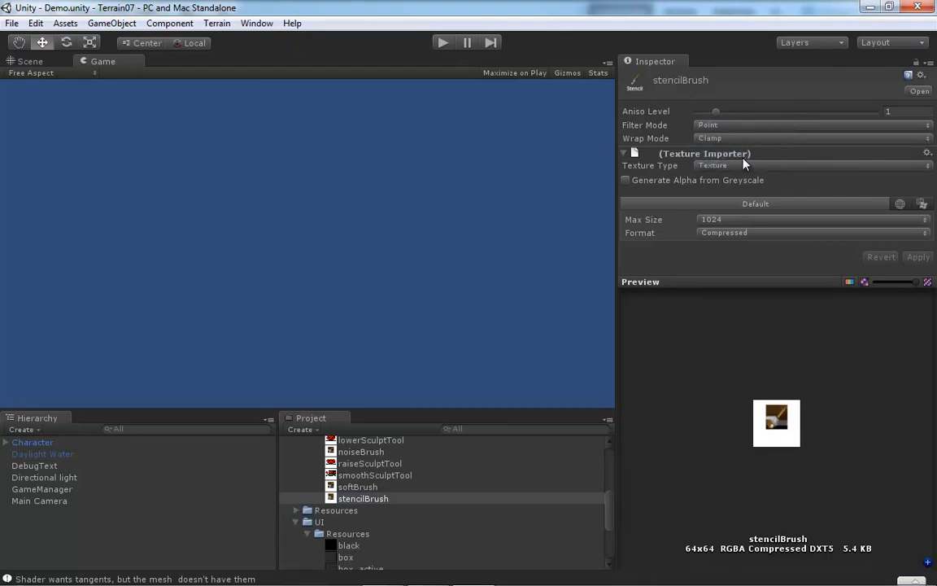
click(928, 165)
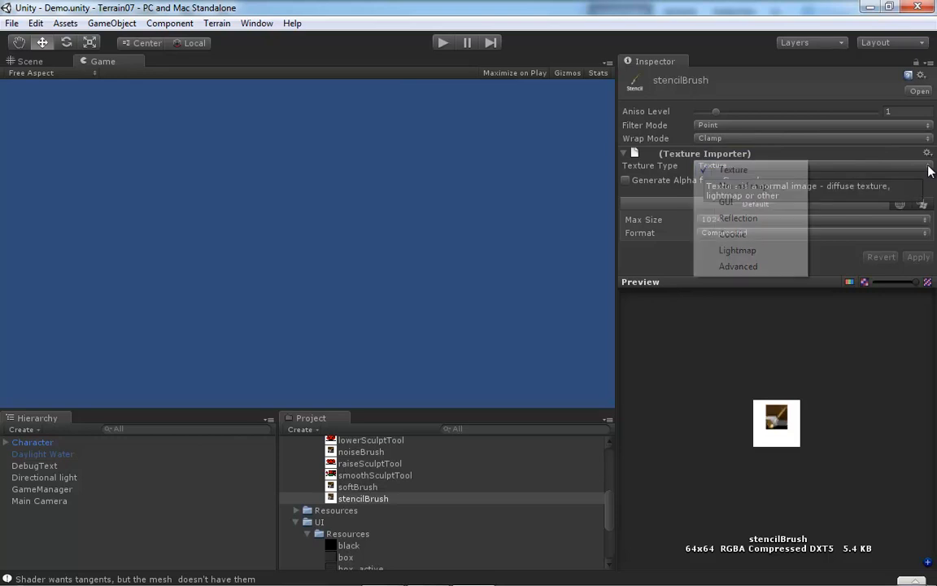
click(737, 266)
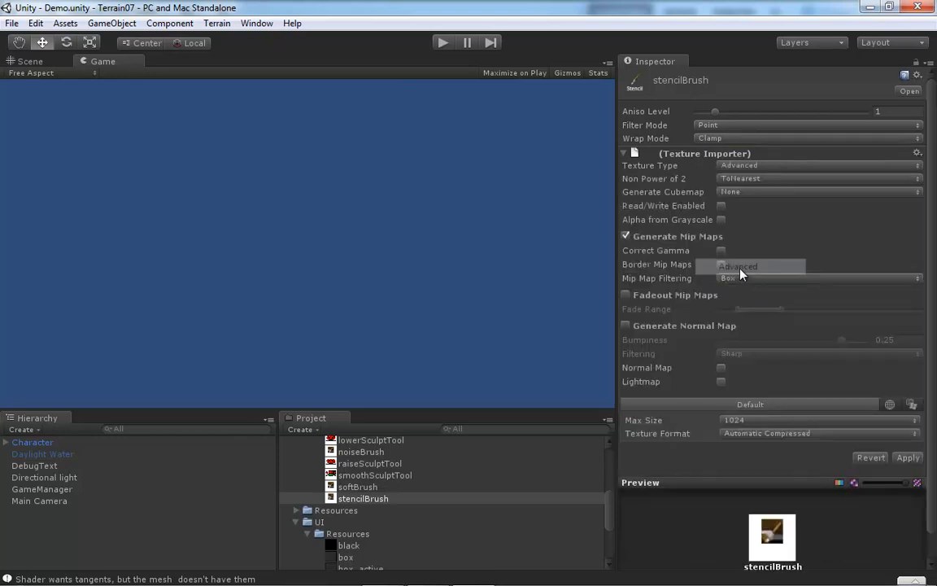
- Set stencilBrush's Non Power of 2 to None, disable mip maps, set max size 64 and texture format RGBA 32 bit, and apply
click(910, 180)
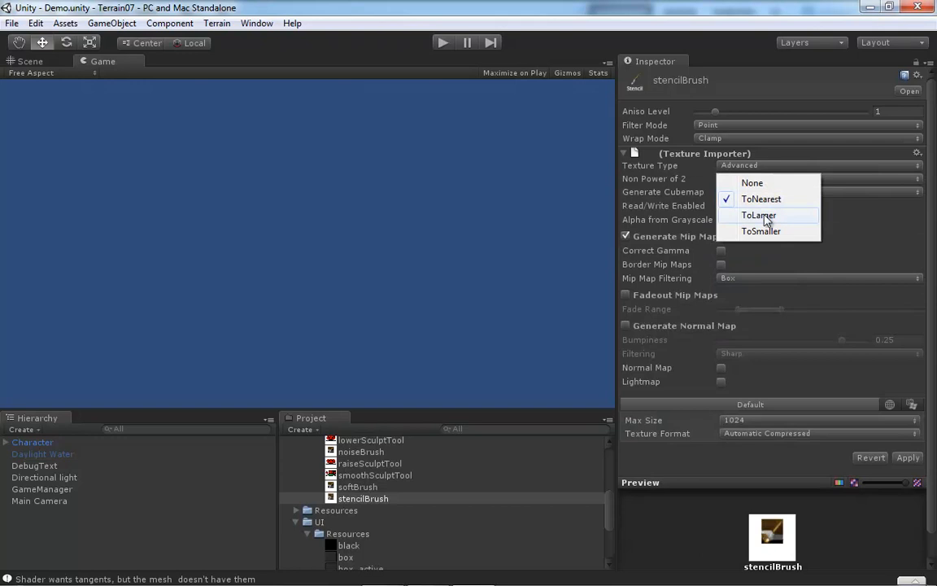
click(802, 184)
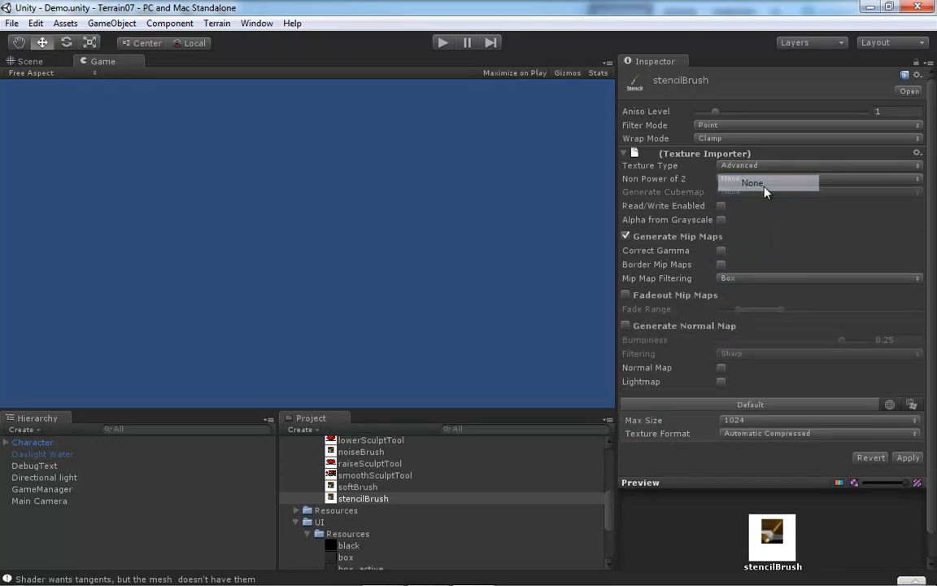
click(625, 237)
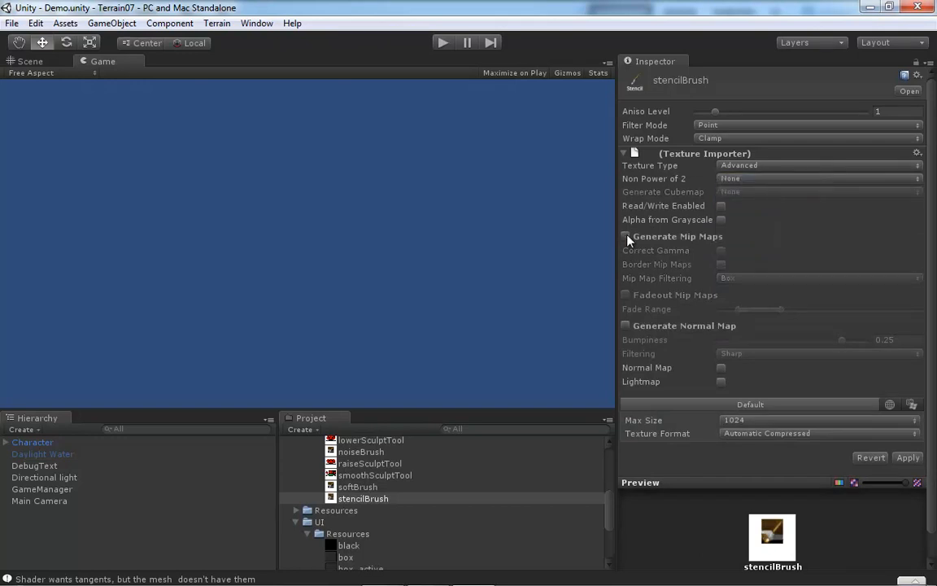
click(793, 421)
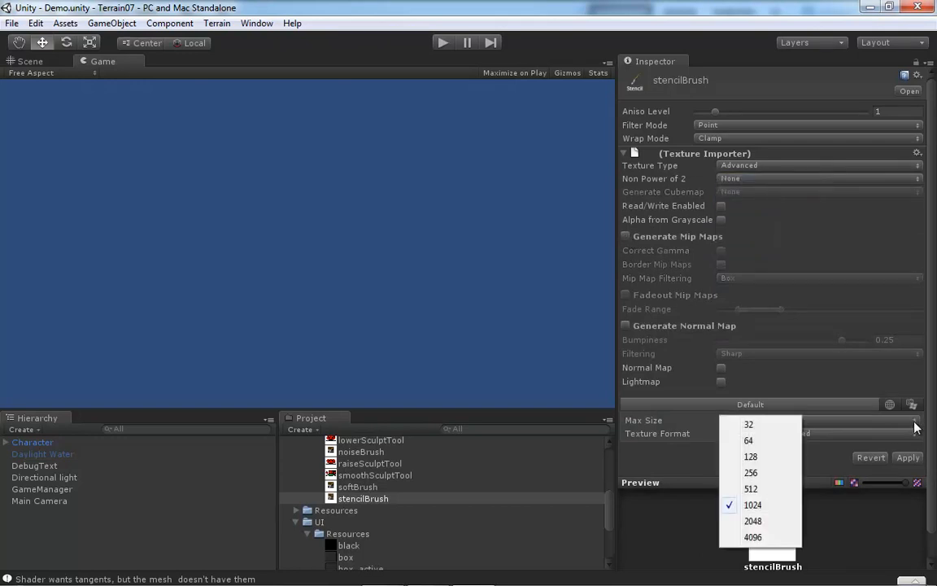
click(755, 441)
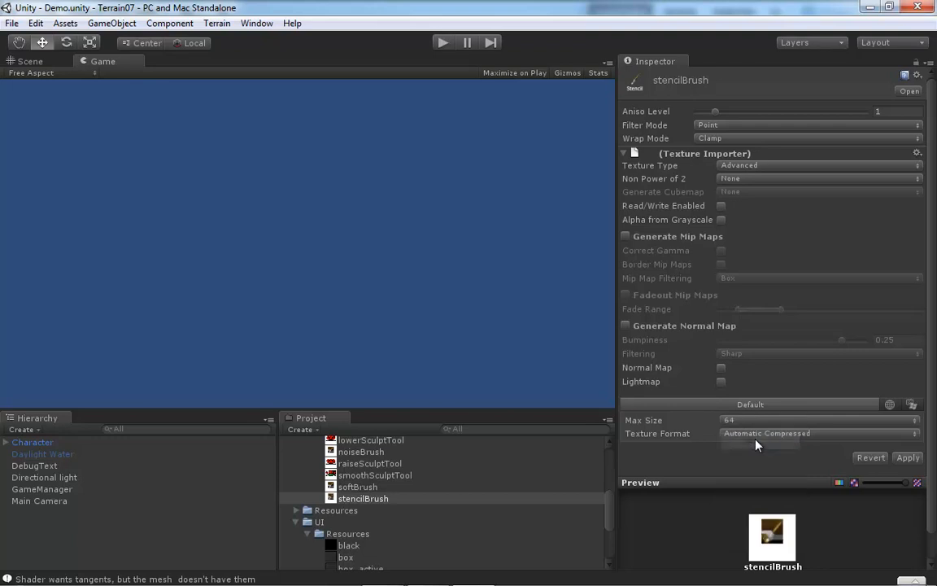
click(921, 437)
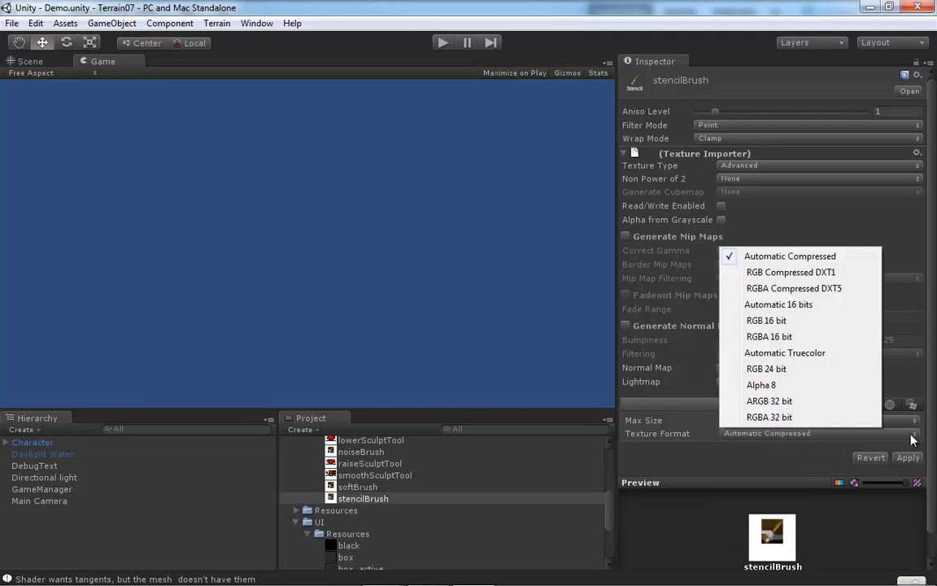
click(779, 419)
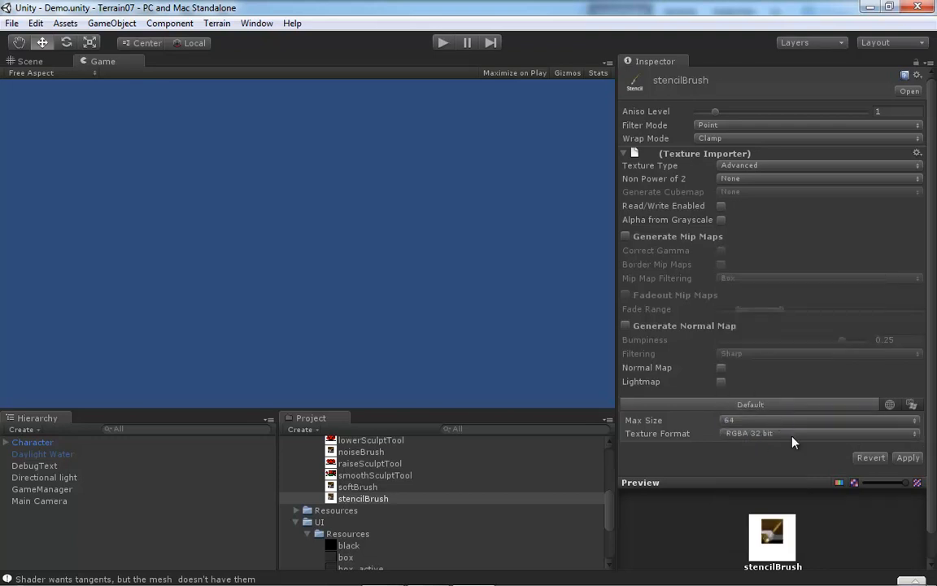
click(903, 461)
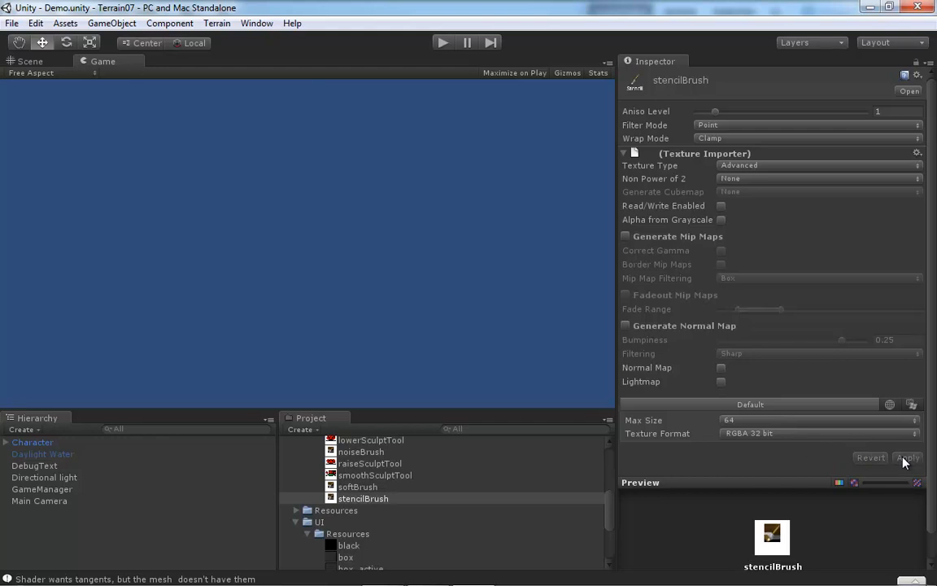
- Set the max size of the black texture in UI/Resources to 32 and apply
click(612, 502)
drag(612, 502, 612, 521)
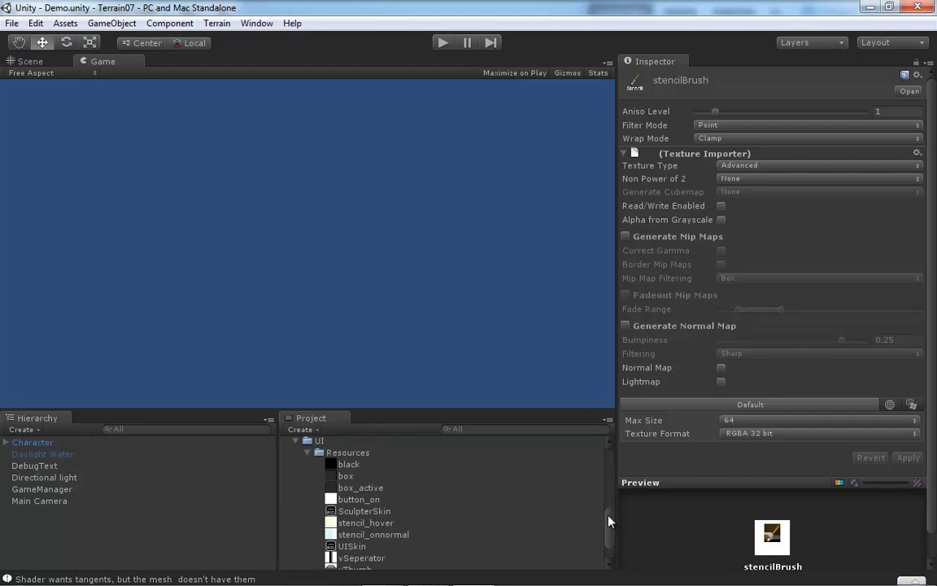
scroll(610, 521, down, 3)
scroll(610, 521, up, 3)
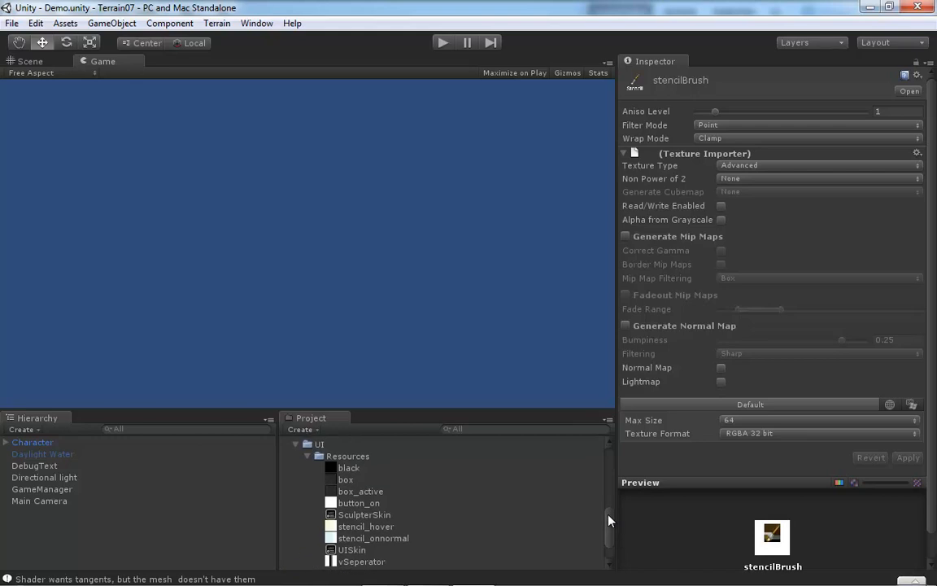
click(362, 471)
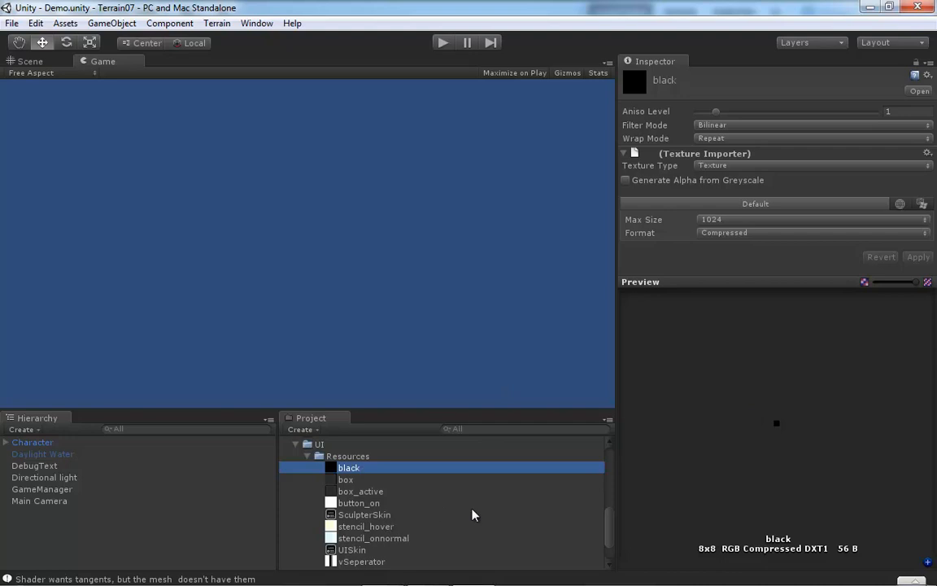
drag(608, 529, 609, 533)
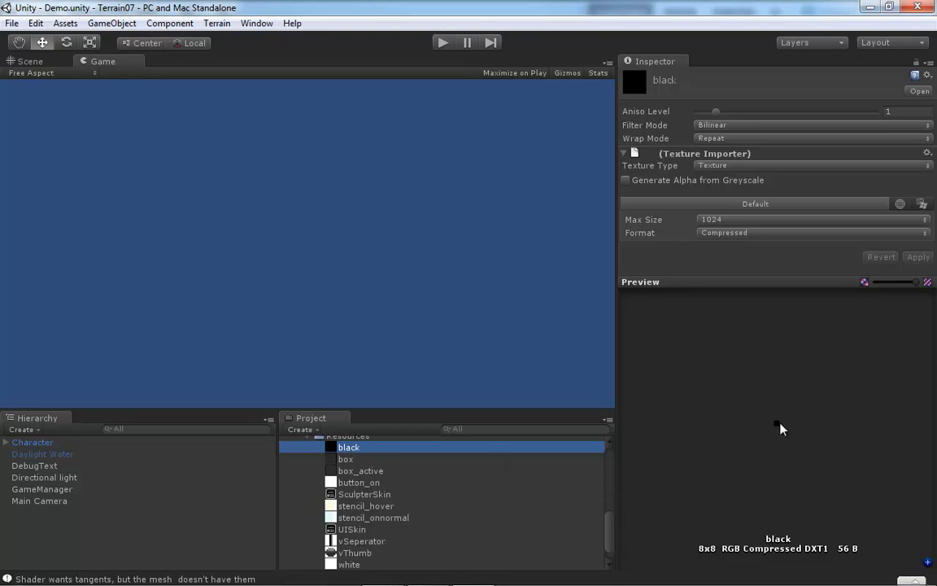
drag(610, 522, 610, 537)
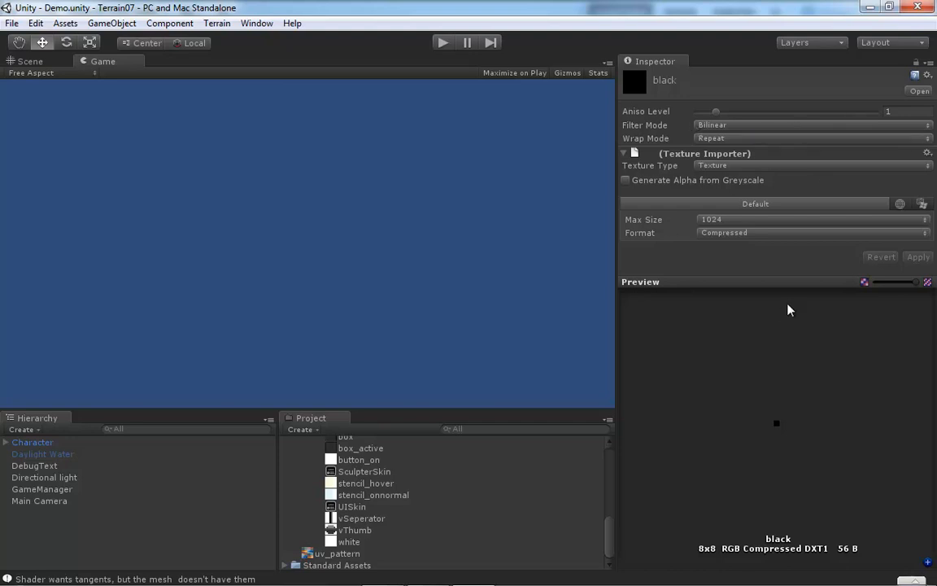
click(924, 228)
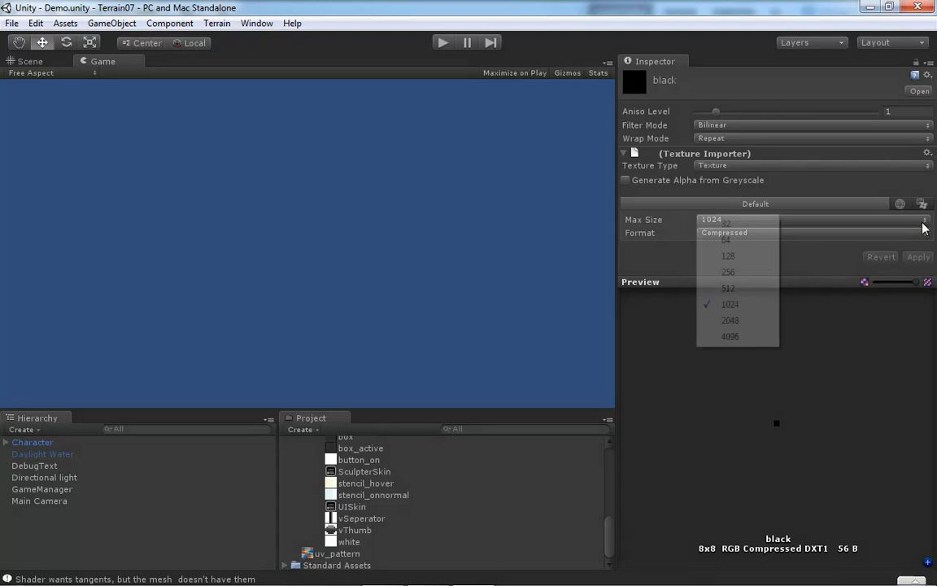
click(732, 222)
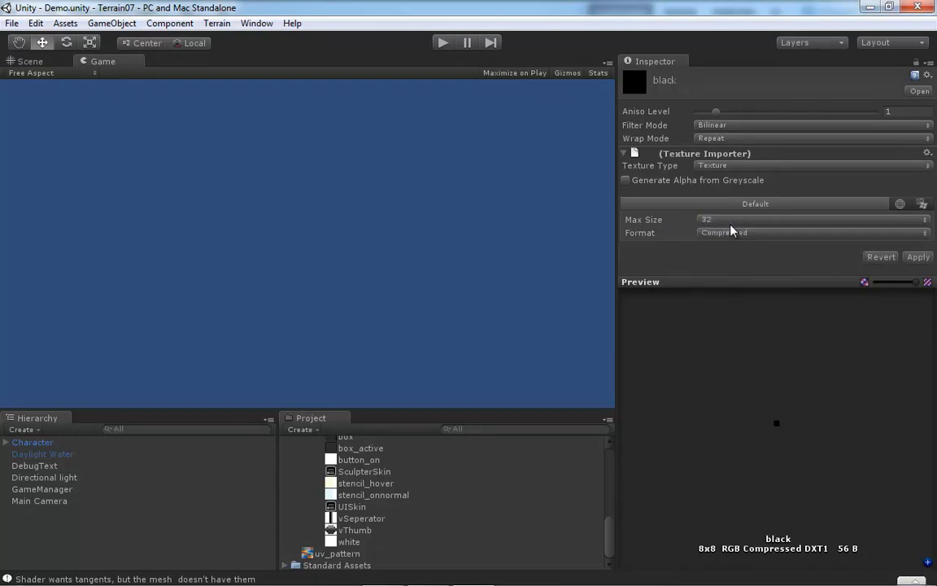
click(918, 257)
- Set the white texture's max size to 32 and apply the import settings
click(348, 542)
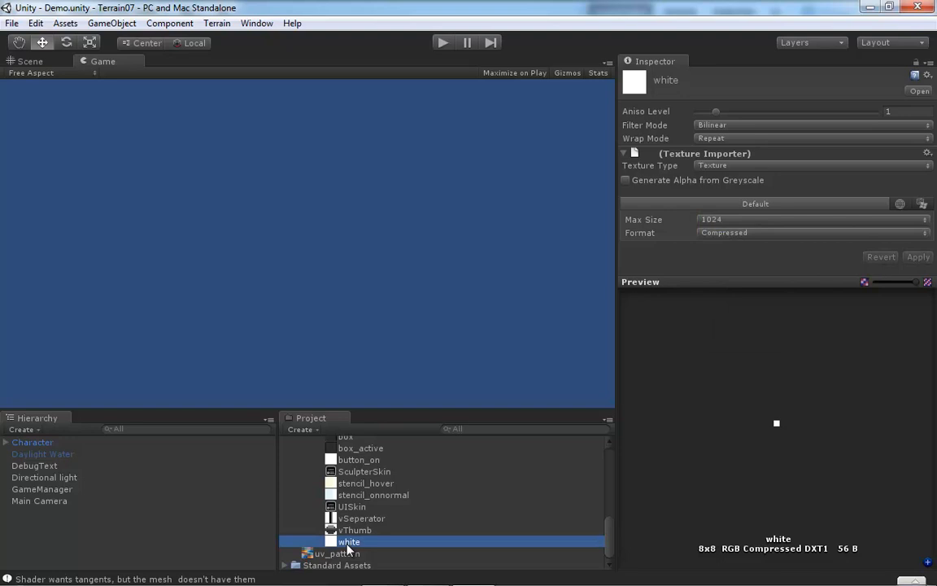
click(925, 220)
click(748, 223)
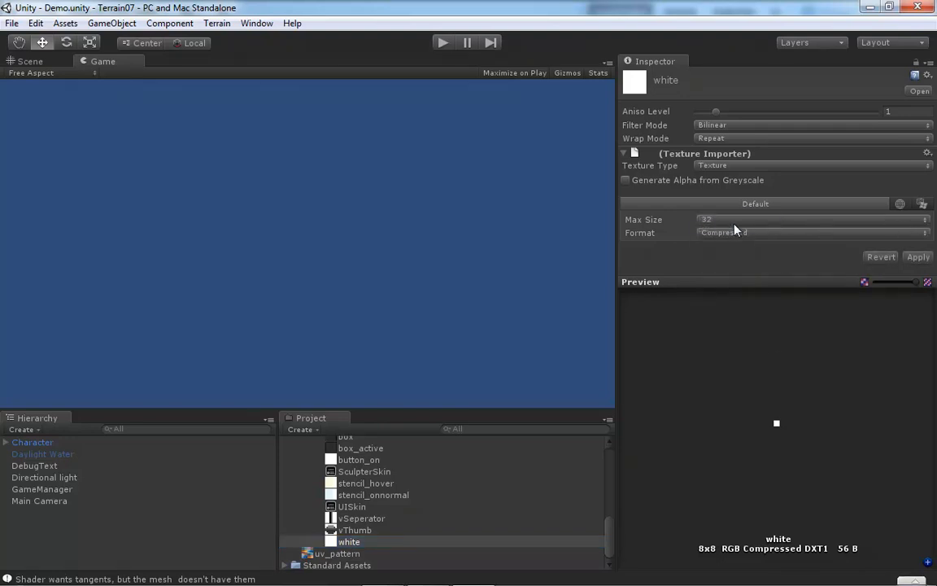
click(918, 256)
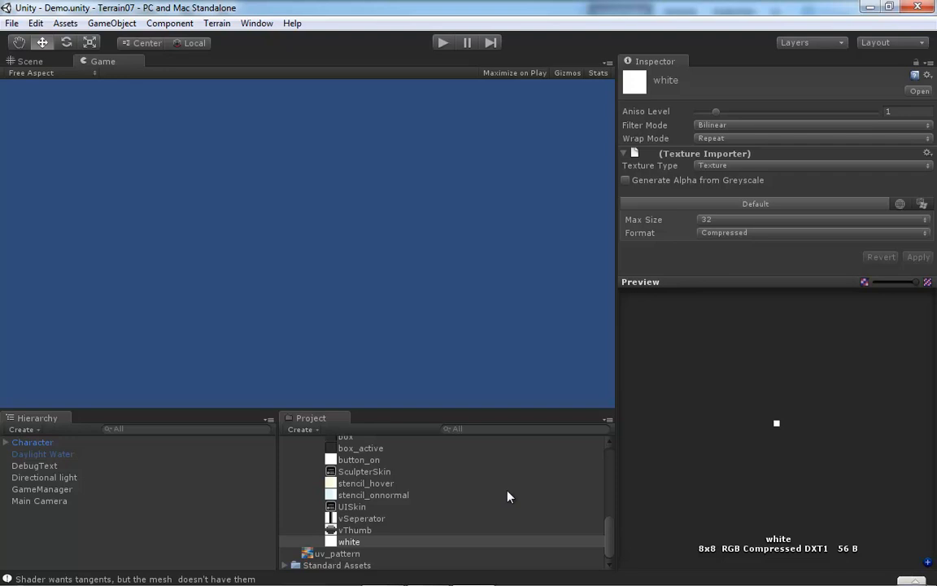
- Set the box_active texture's filter mode to Point, wrap mode to Clamp and texture type to Advanced
drag(607, 538, 609, 521)
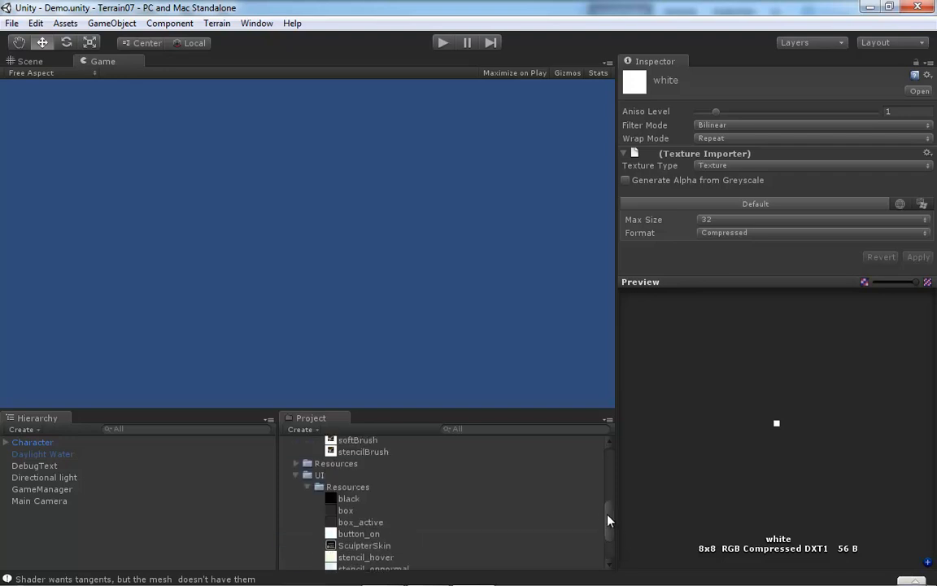
click(379, 524)
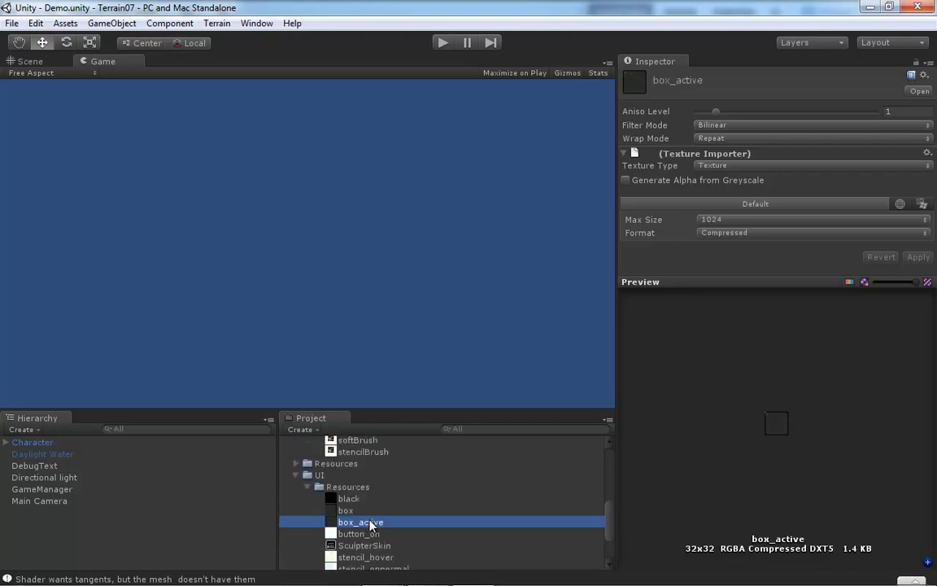
click(927, 127)
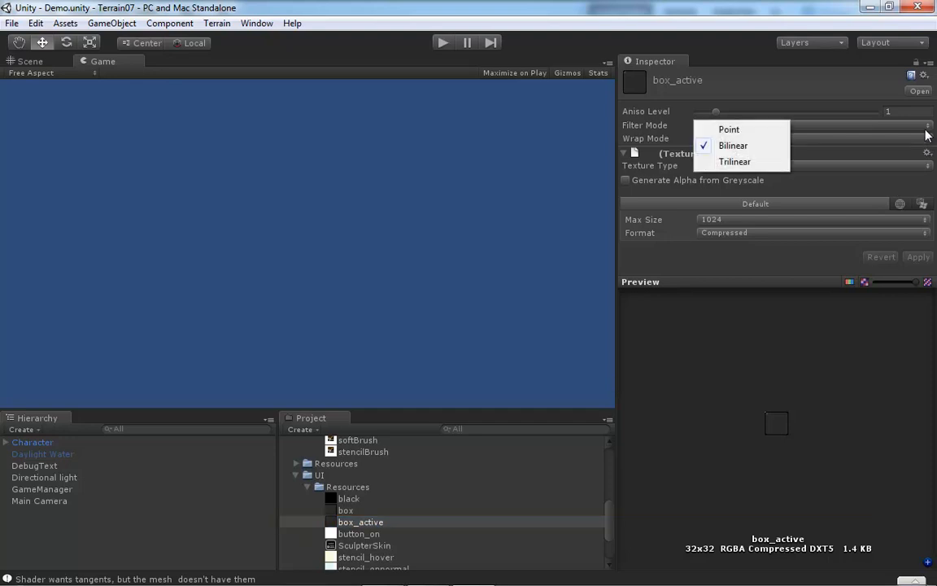
click(747, 130)
click(840, 138)
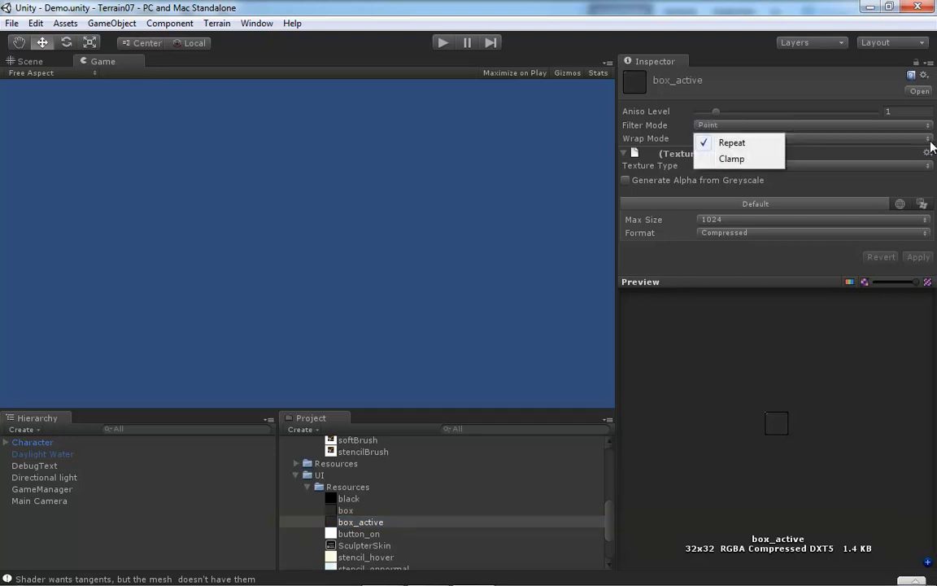
click(732, 160)
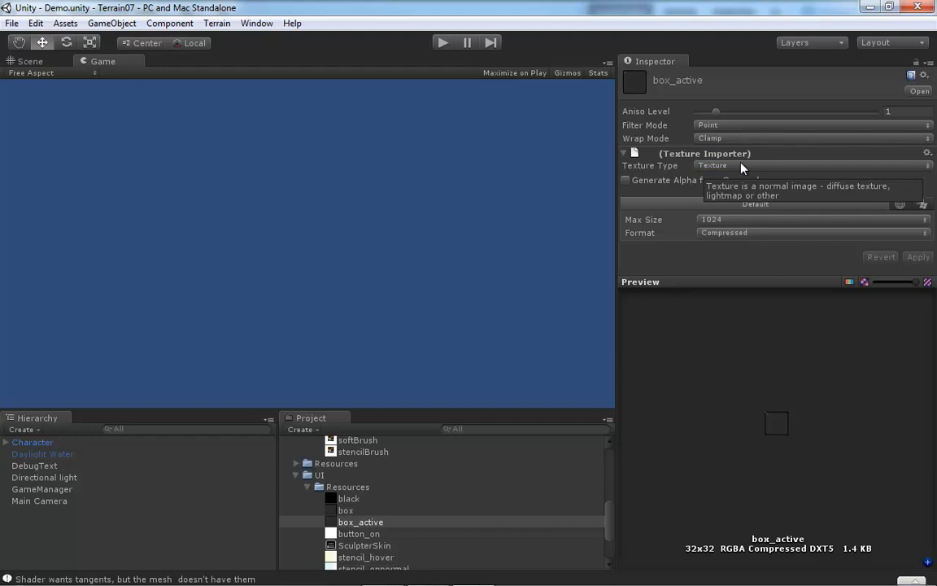
click(833, 163)
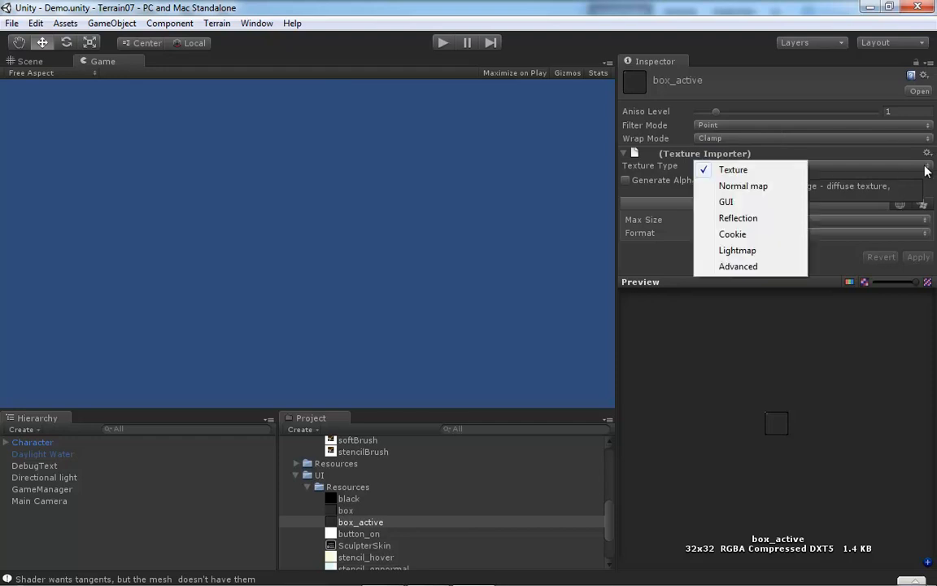
click(751, 269)
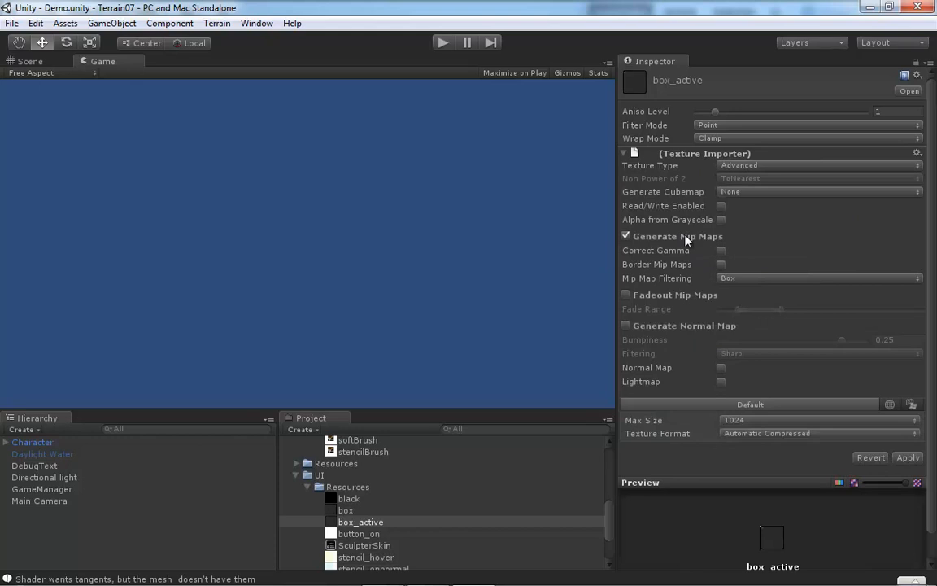
- Disable mip maps for box_active, set max size 64 and texture format RGBA 32 bit, and apply
click(625, 237)
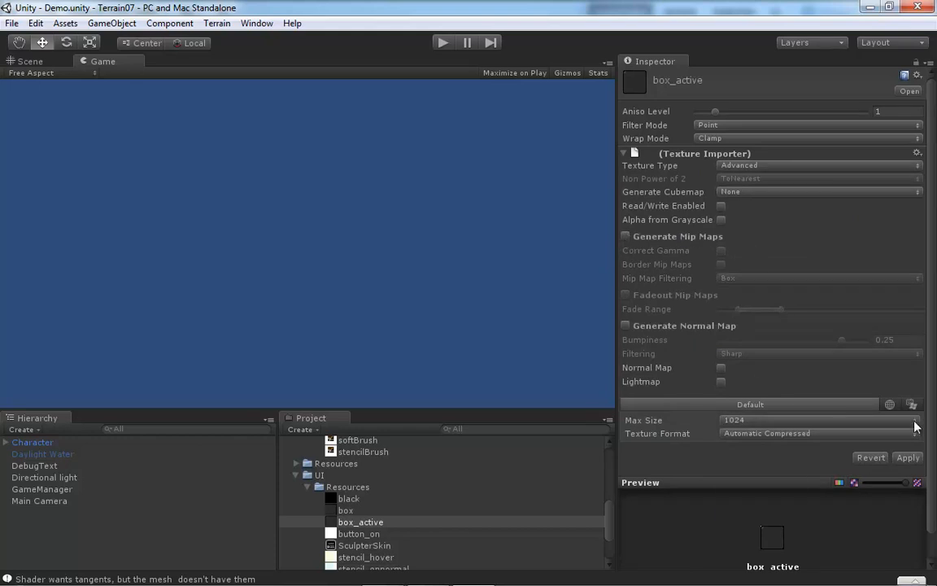
click(885, 422)
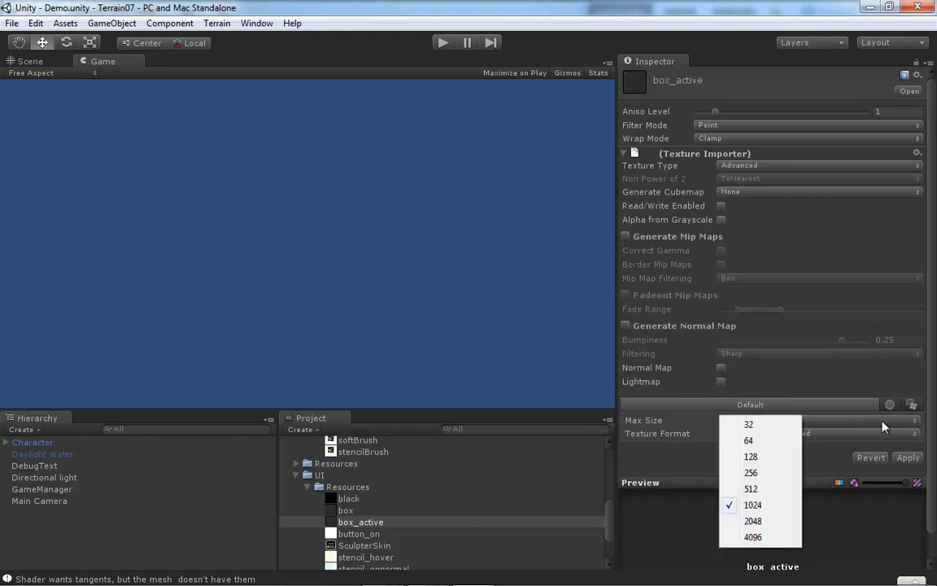
click(749, 440)
click(904, 433)
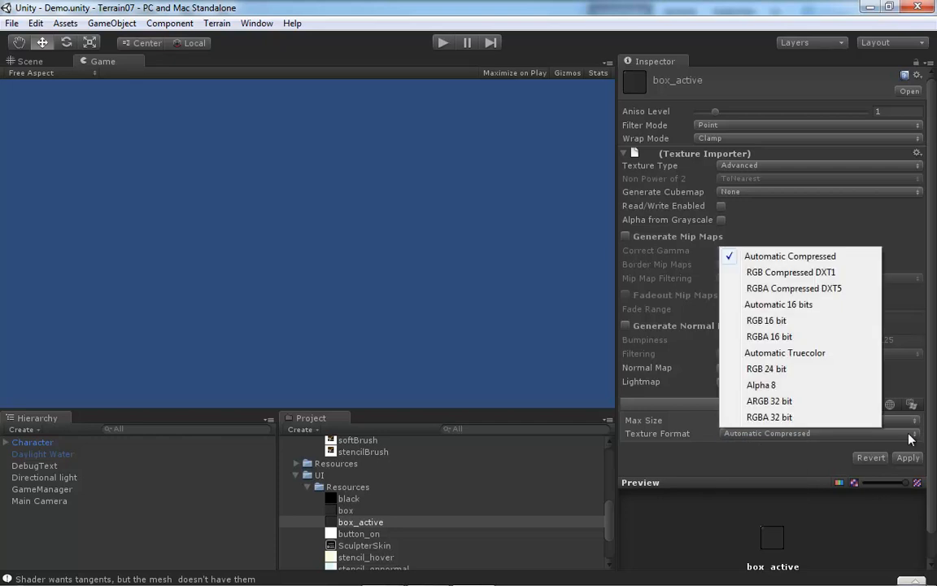
click(779, 417)
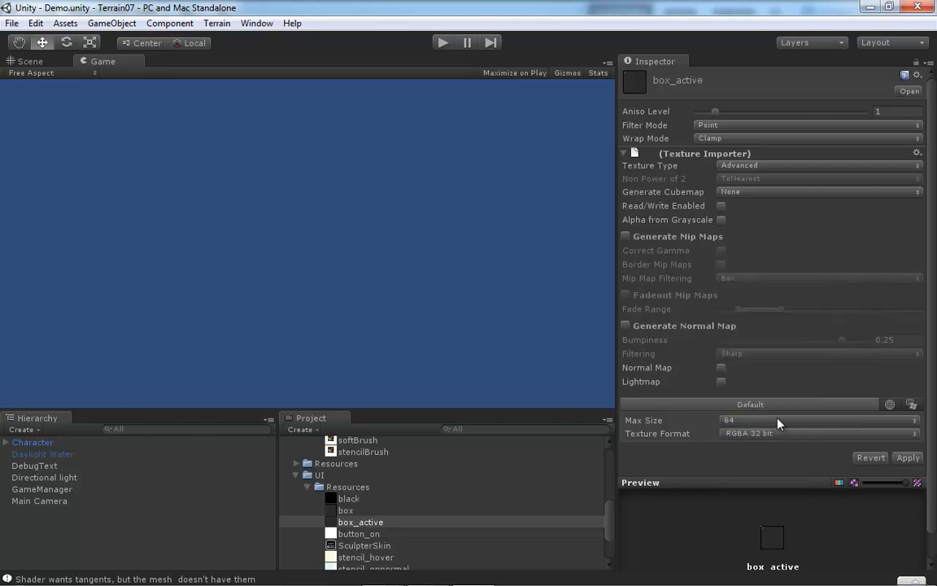
click(908, 458)
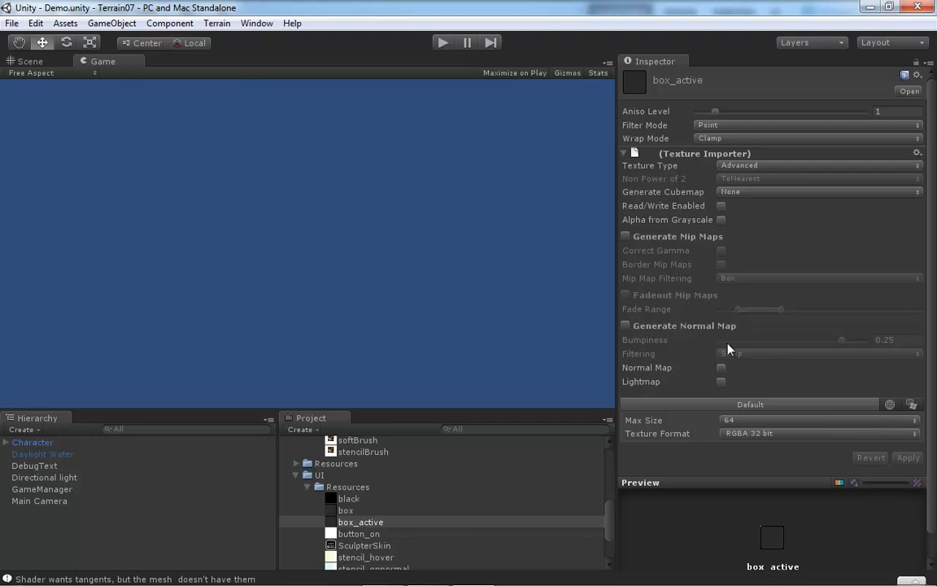
- Set the button_on texture's filter mode to Point, wrap mode to Clamp and texture type to Advanced
click(349, 534)
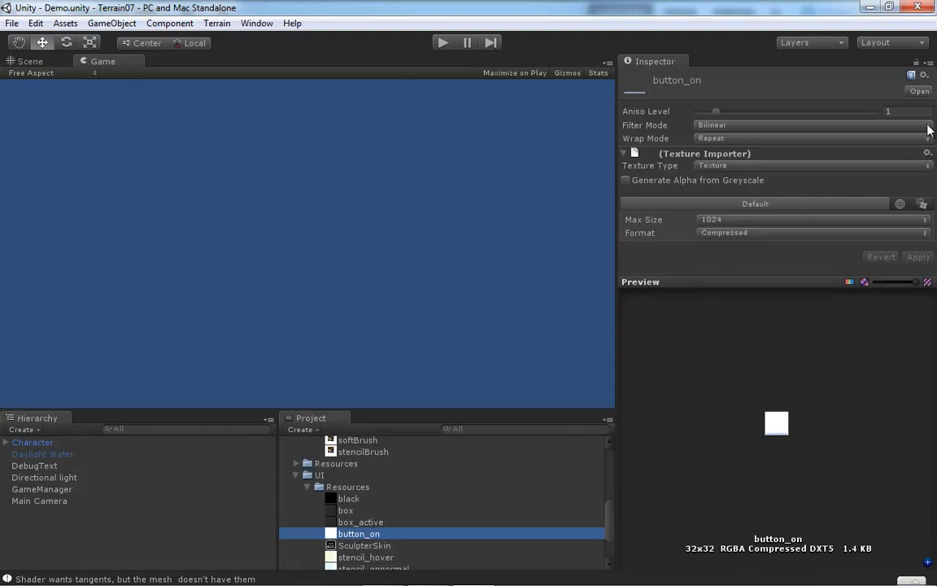
click(836, 125)
click(729, 130)
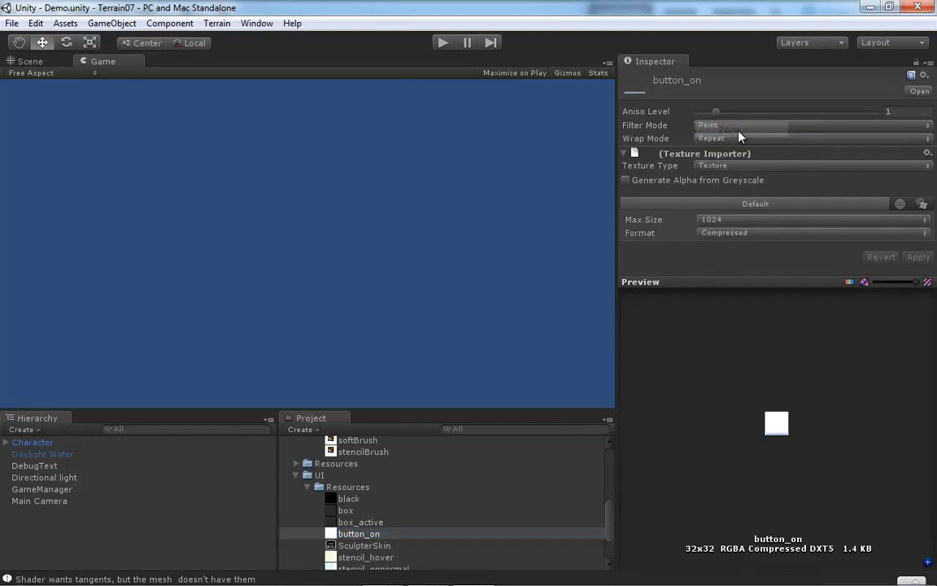
click(925, 140)
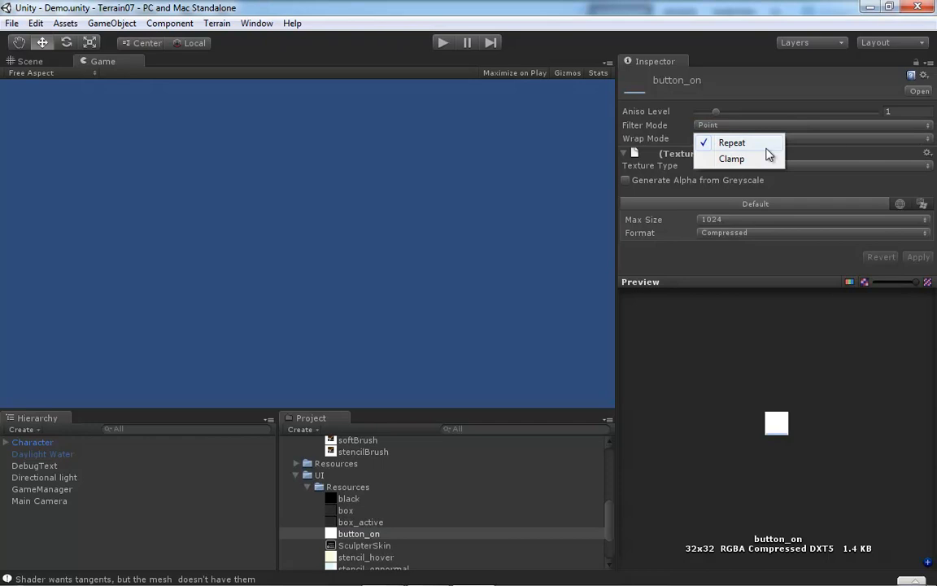
click(732, 157)
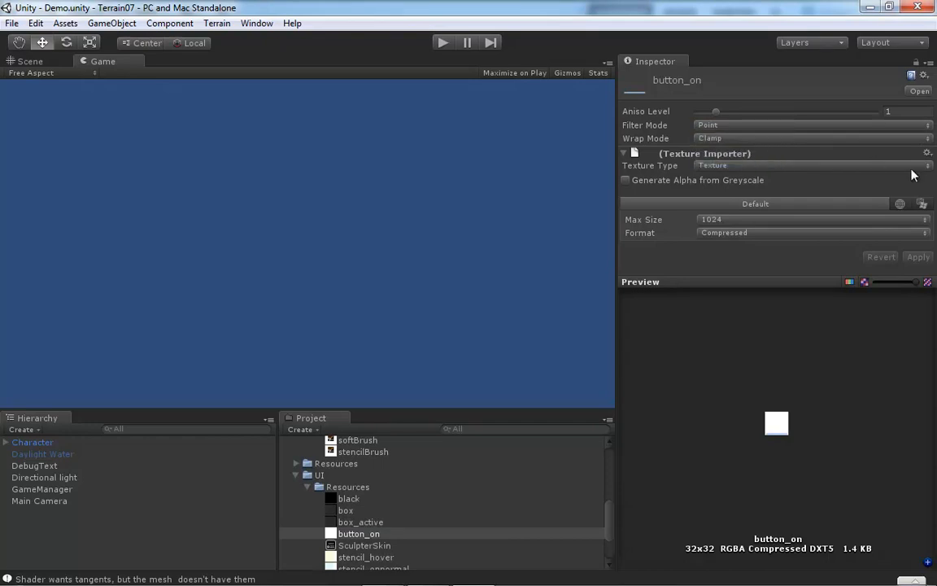
click(834, 165)
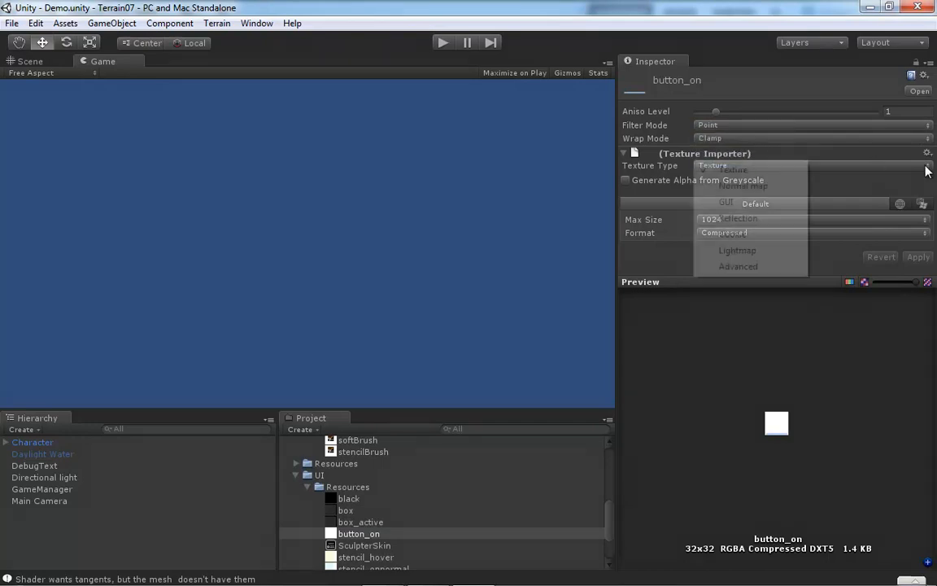
click(742, 267)
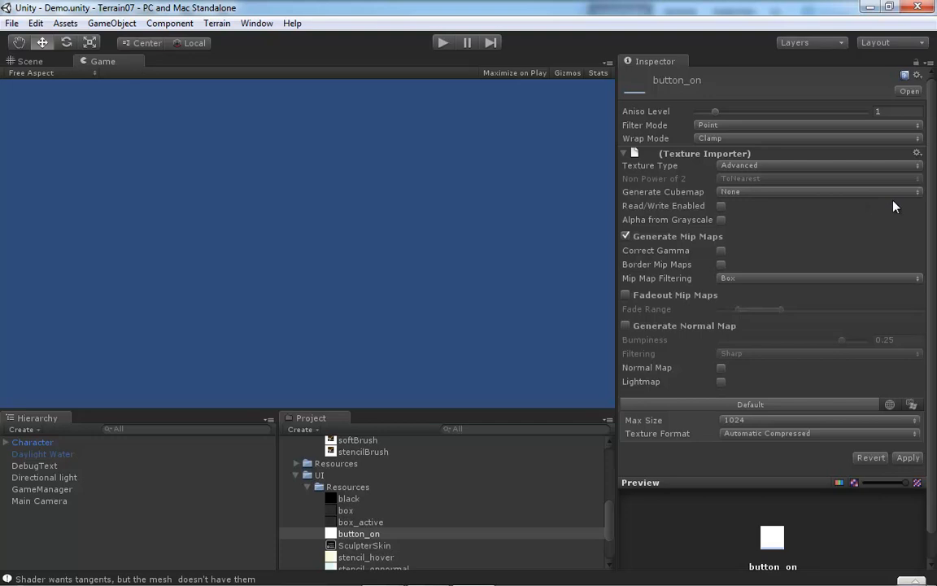
- Disable mip maps for button_on, set max size 64 and texture format RGBA 32 bit, and apply
click(626, 237)
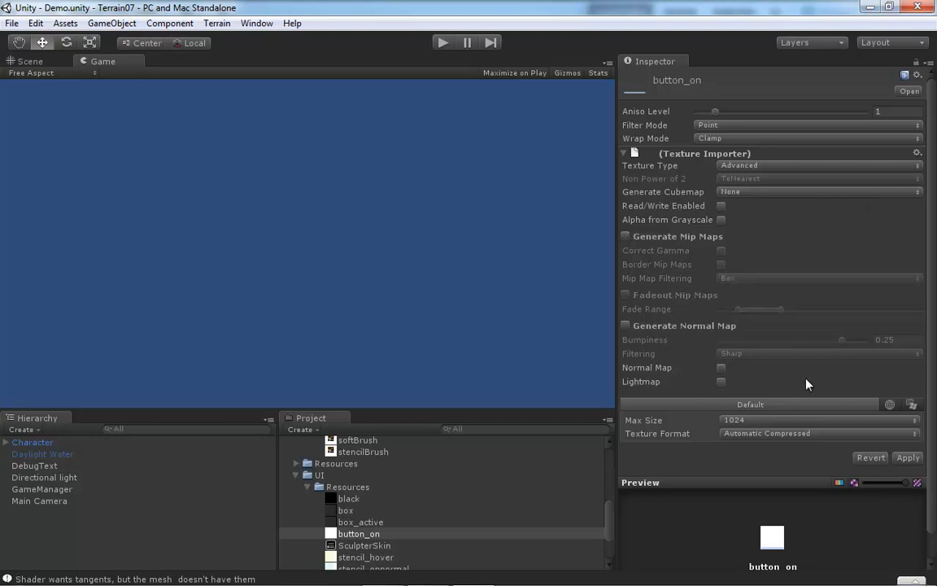
click(915, 420)
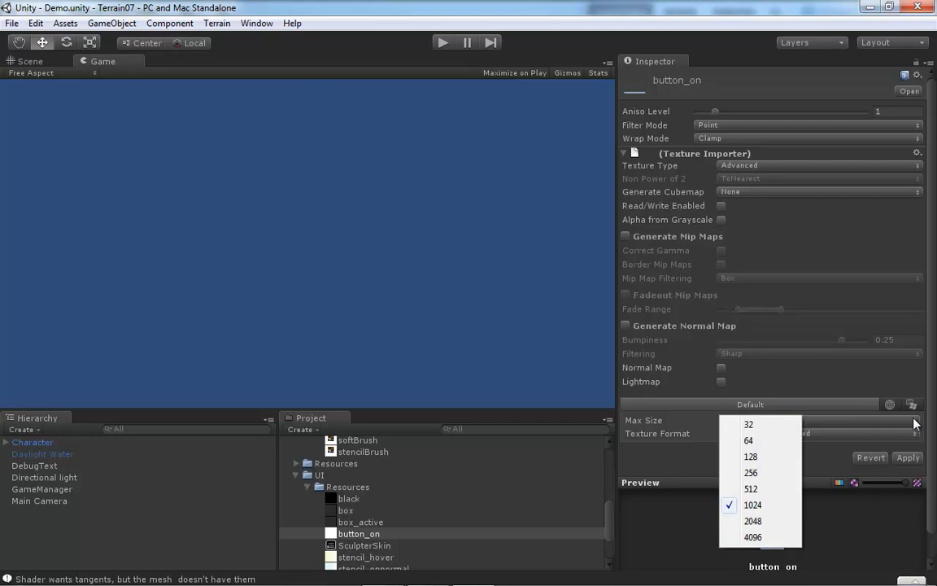
click(757, 441)
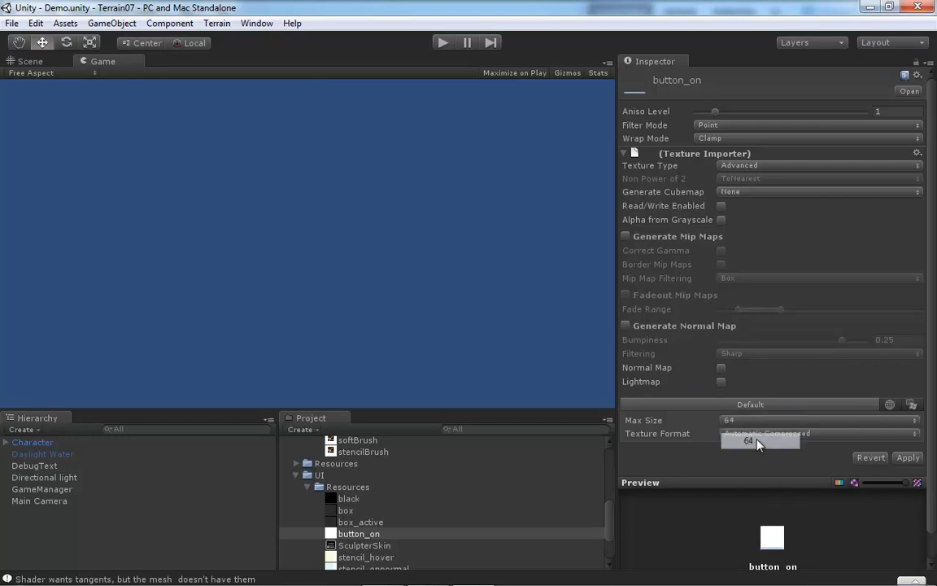
click(895, 433)
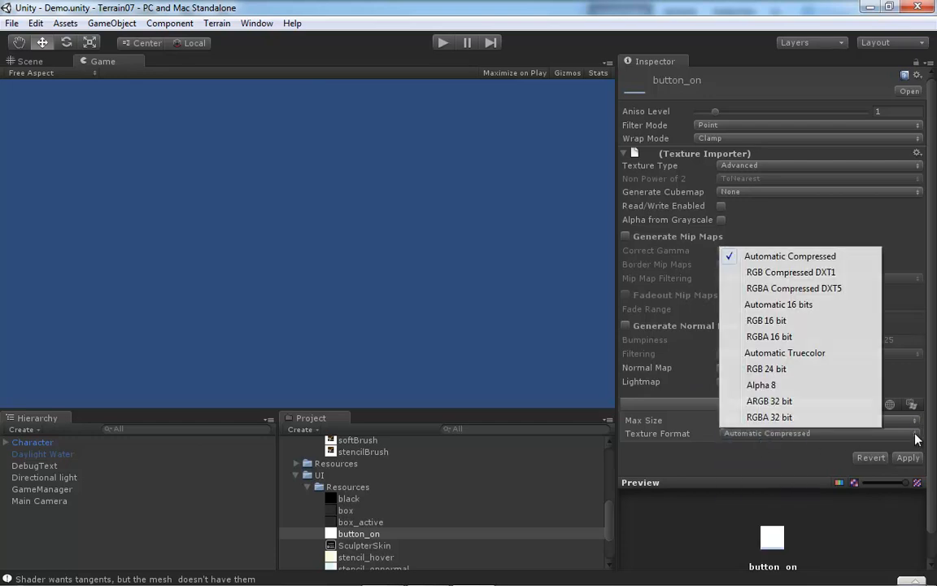
click(773, 418)
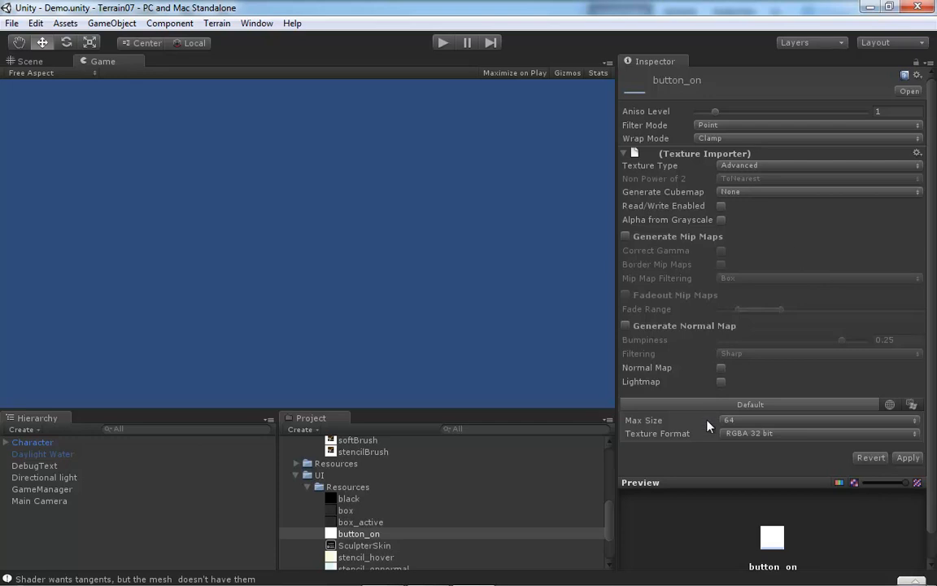
click(900, 461)
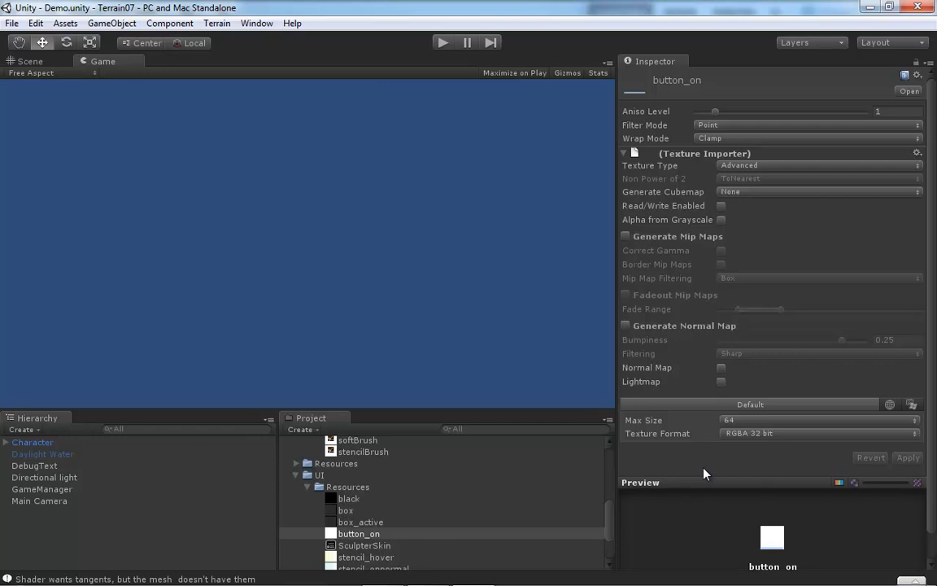
- Delete the SculpterSkin asset from the UI Resources folder
drag(610, 528, 607, 539)
click(370, 472)
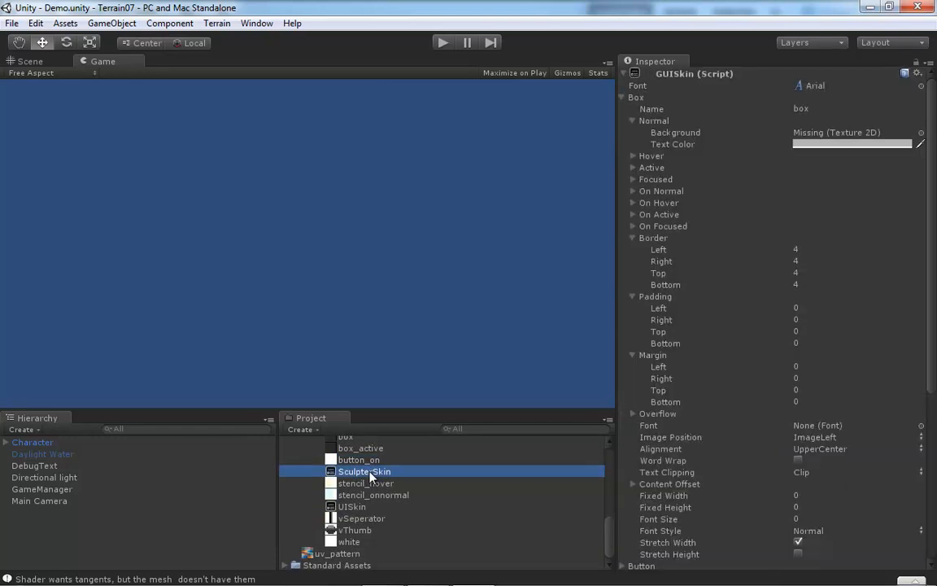
click(378, 485)
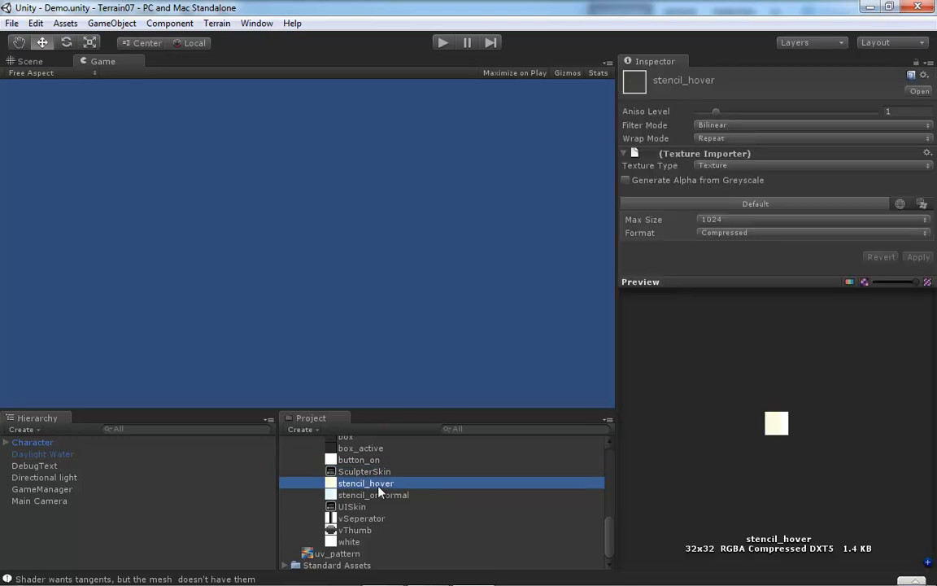
click(381, 473)
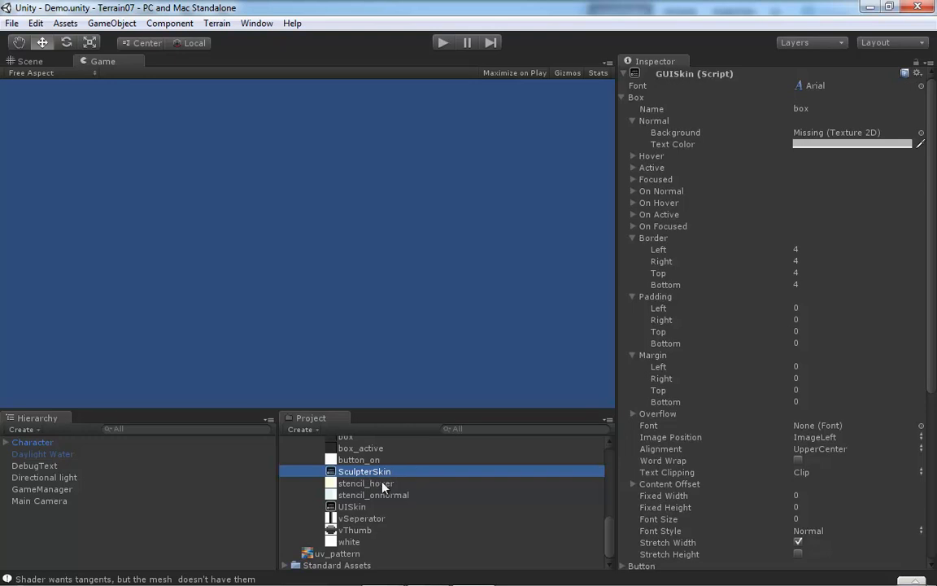
key(Delete)
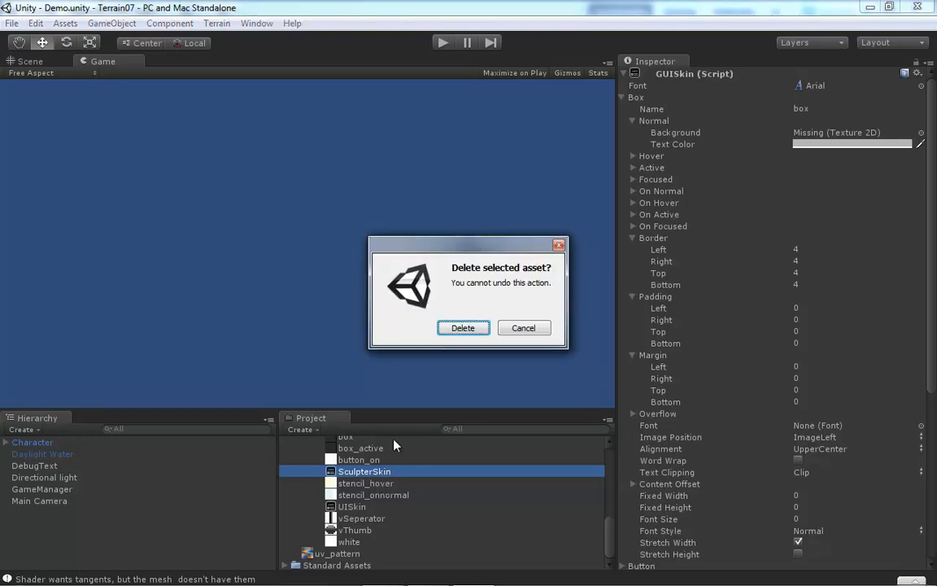
click(463, 329)
- Set the stencil_hover texture's filter mode to Point, wrap mode to Clamp and texture type to Advanced
click(387, 484)
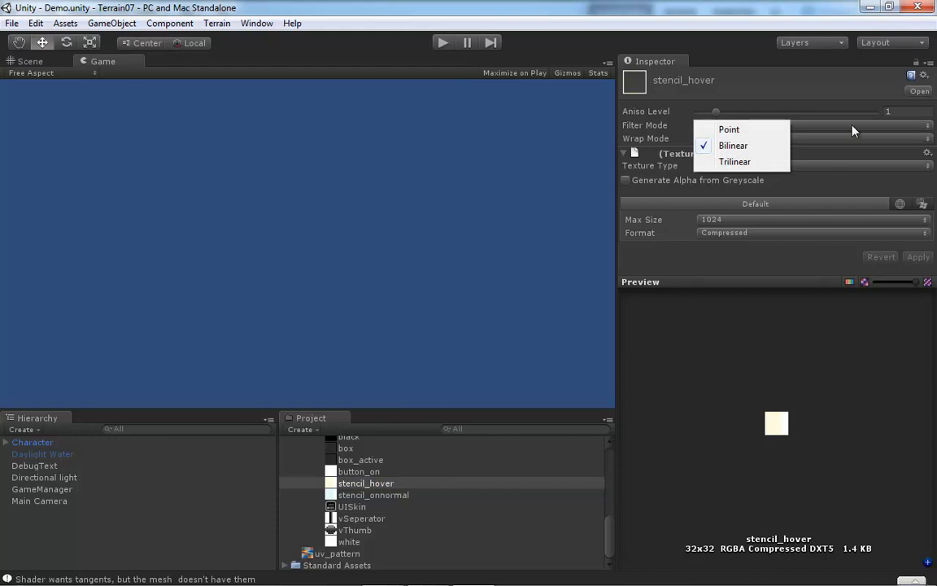
click(735, 133)
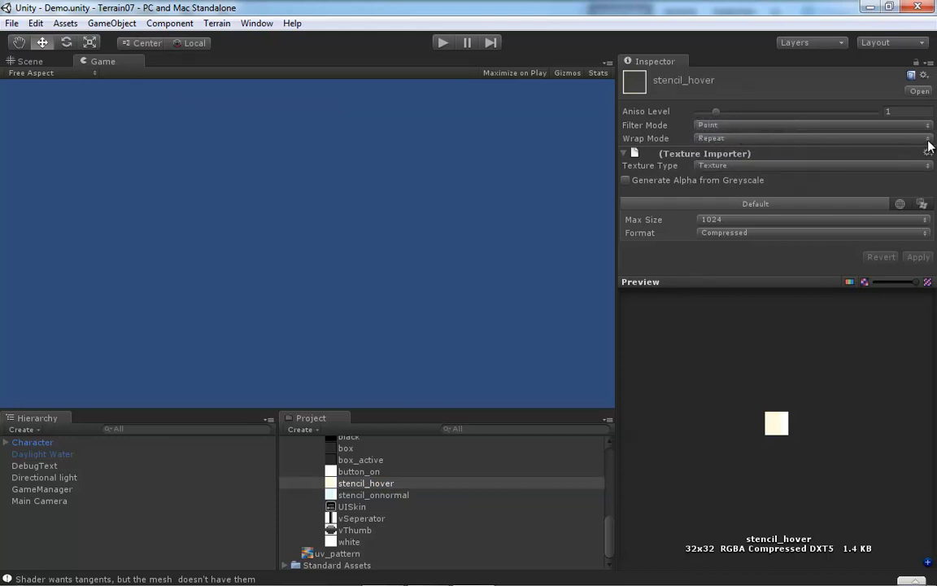
click(838, 136)
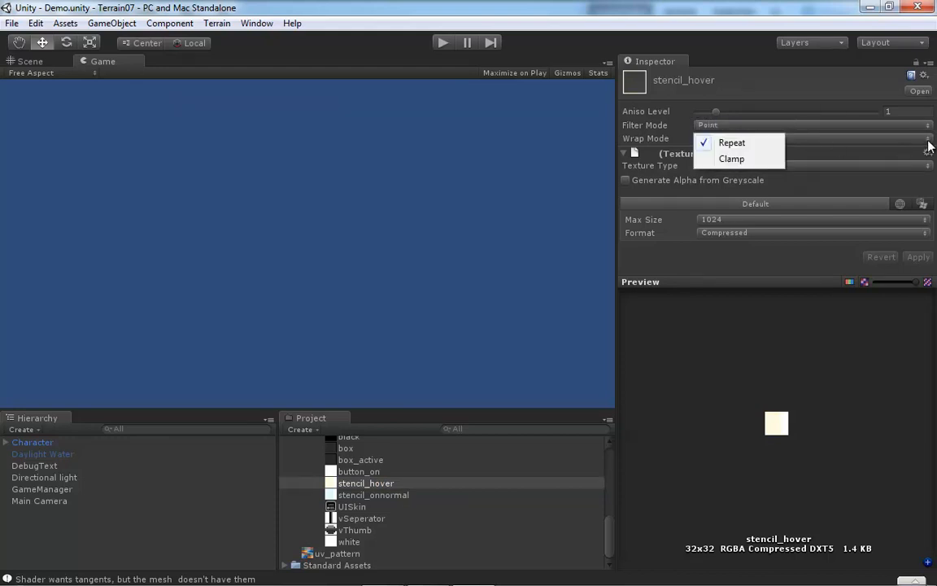
click(745, 159)
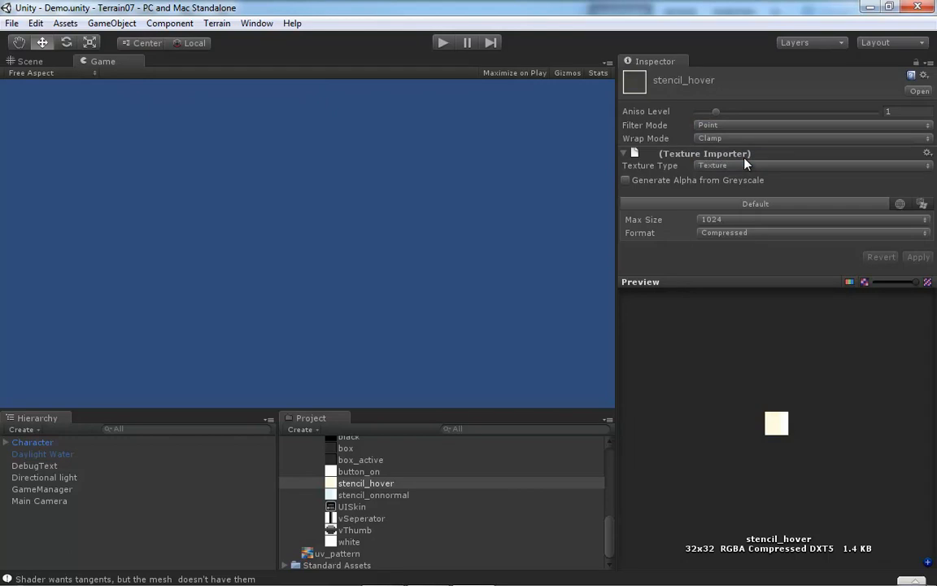
click(837, 165)
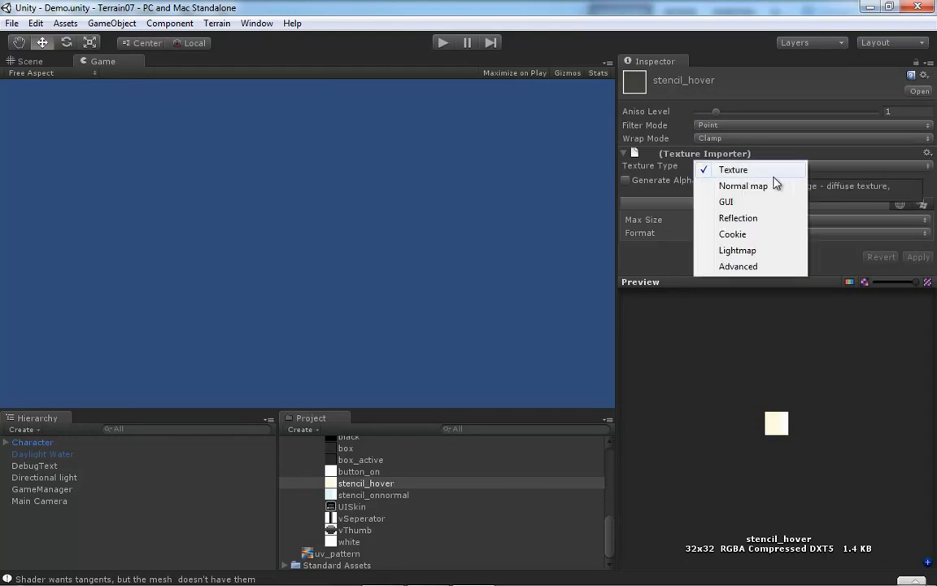
click(745, 266)
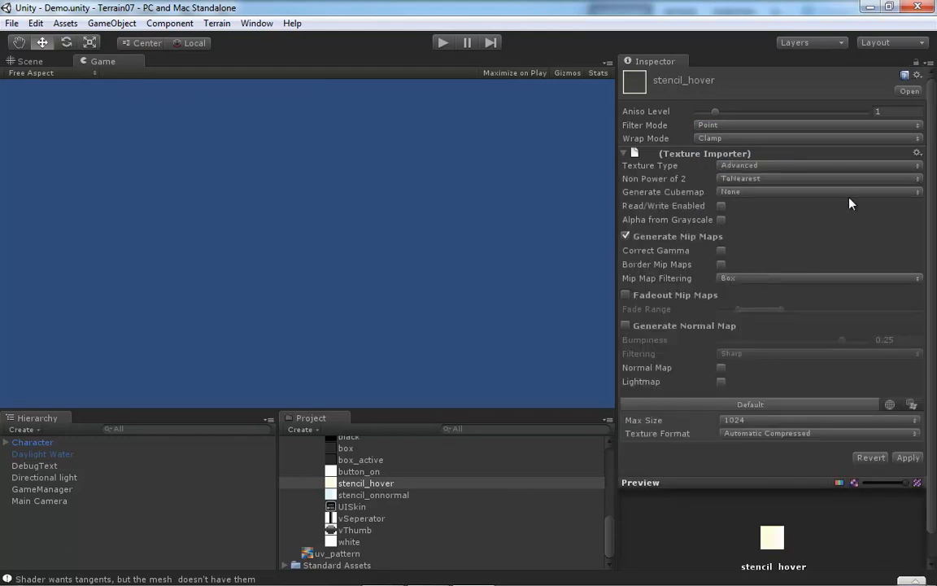
- Set stencil_hover's Non Power of 2 to None, disable mip maps, set max size 64 and texture format RGBA 32 bit, and apply
click(912, 179)
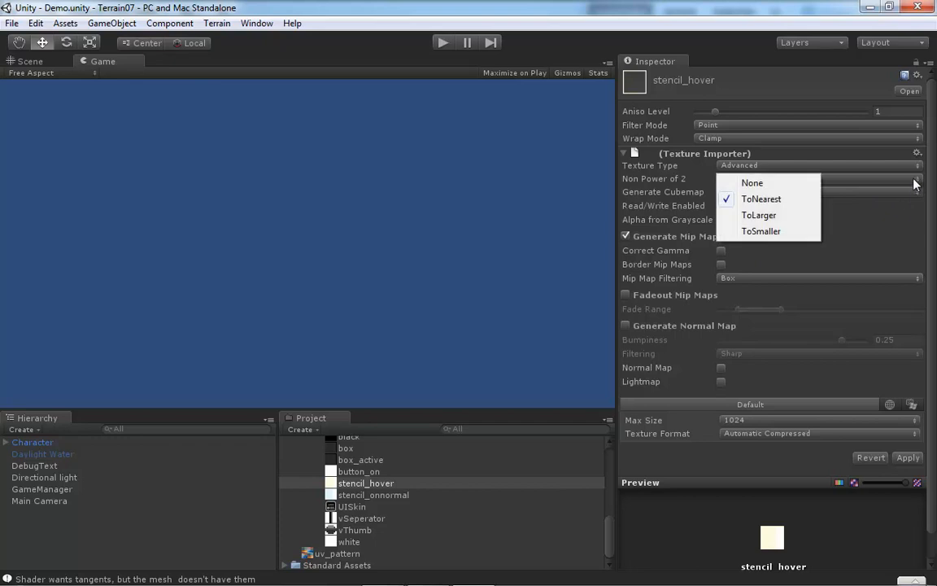
click(760, 184)
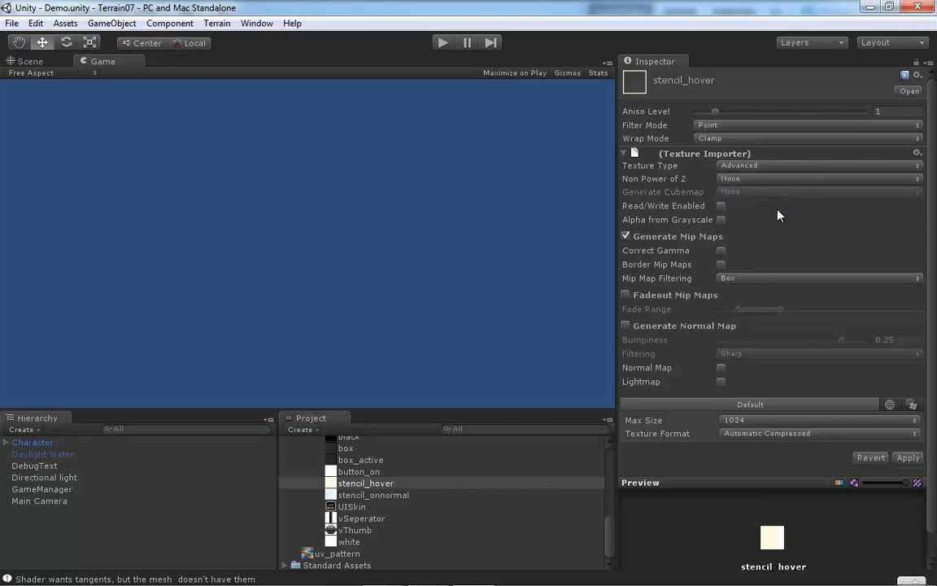
click(624, 237)
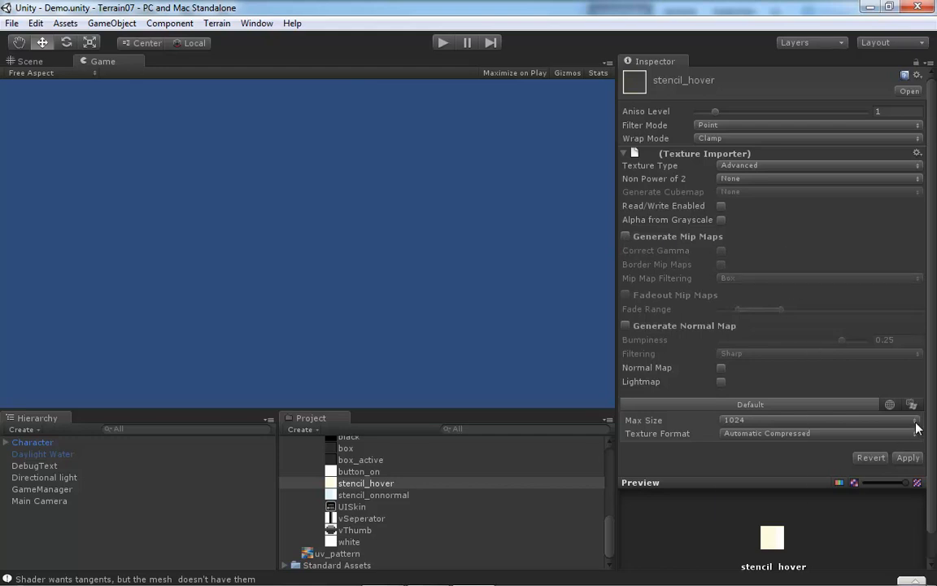
click(781, 420)
click(748, 441)
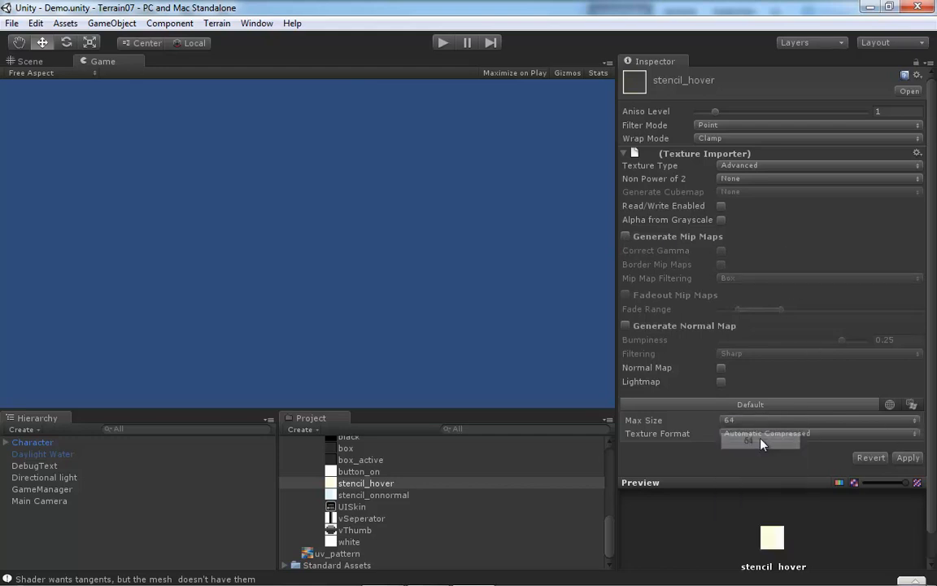
click(913, 436)
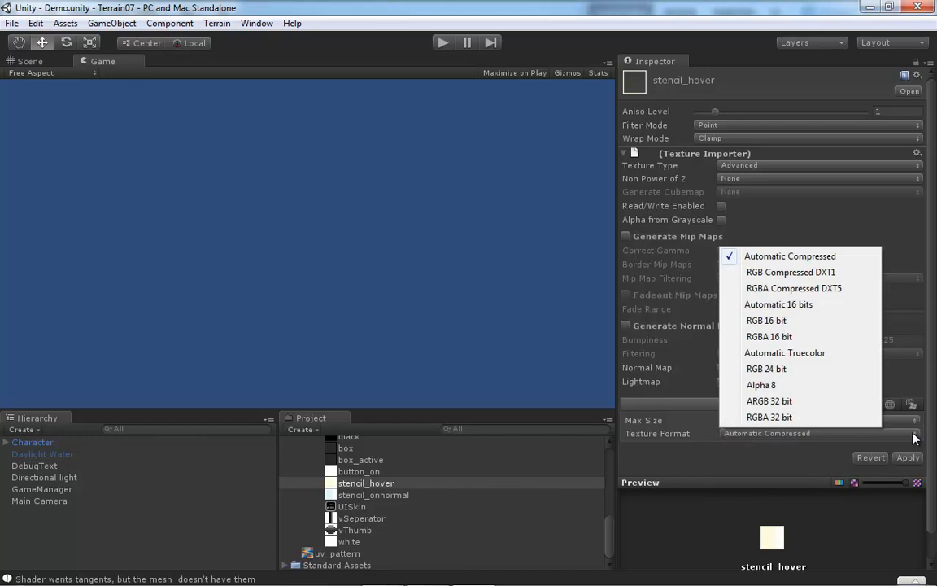
click(798, 417)
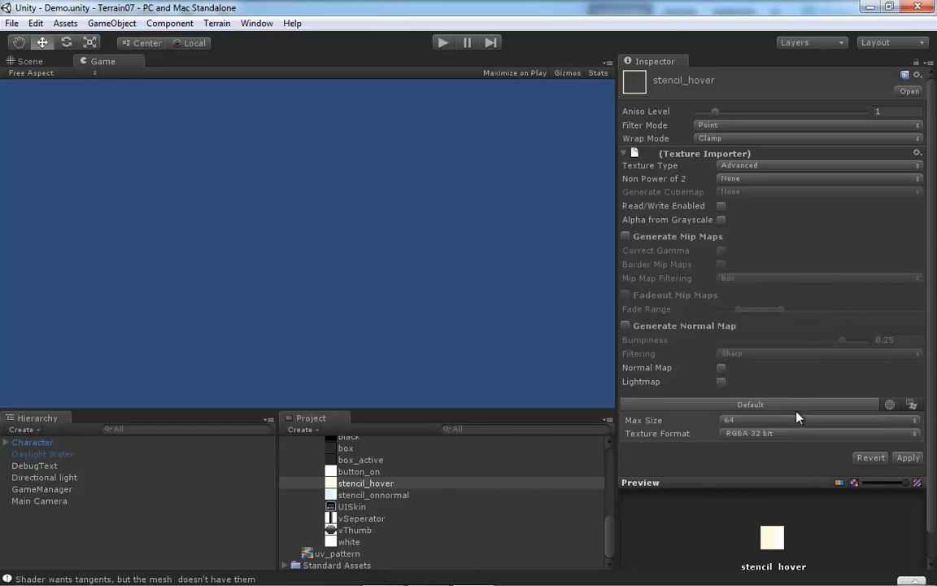
click(908, 458)
- Set the stencil_onnormal texture's filter mode to Point, wrap mode to Clamp and texture type to Advanced
click(403, 494)
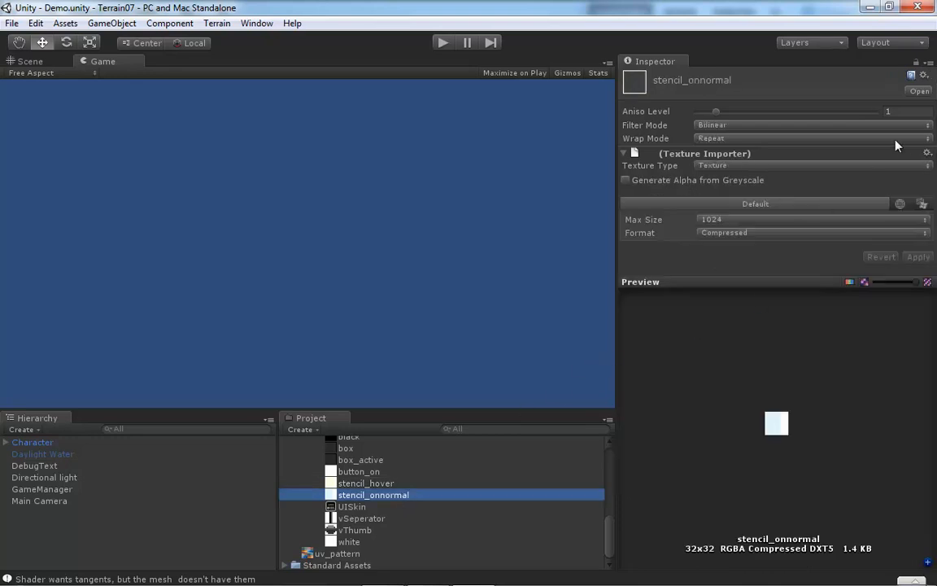
click(925, 125)
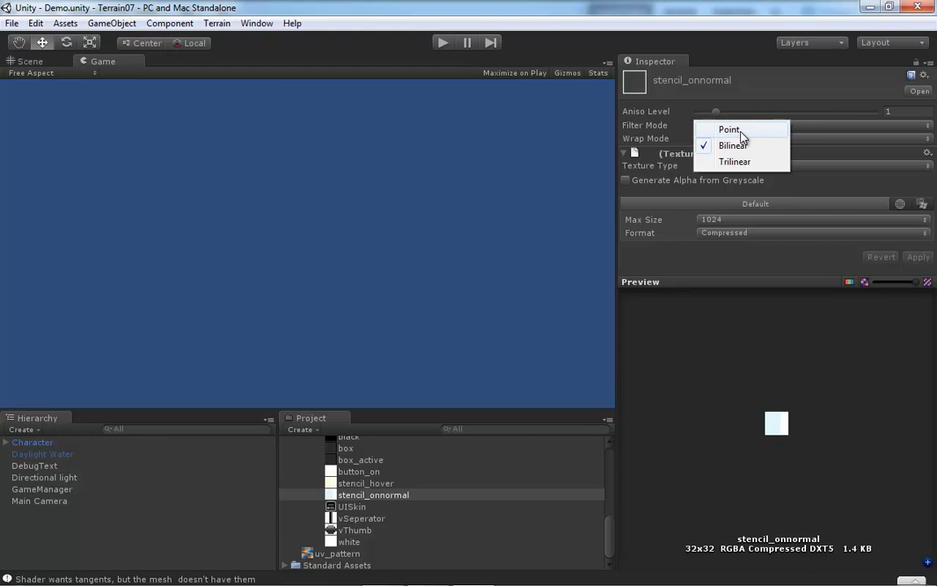
click(731, 129)
click(926, 139)
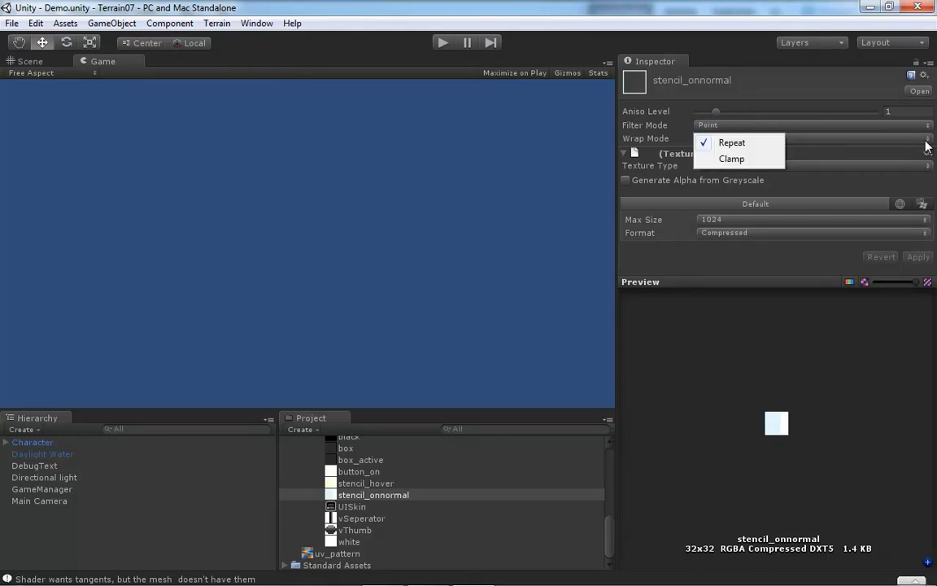
click(730, 160)
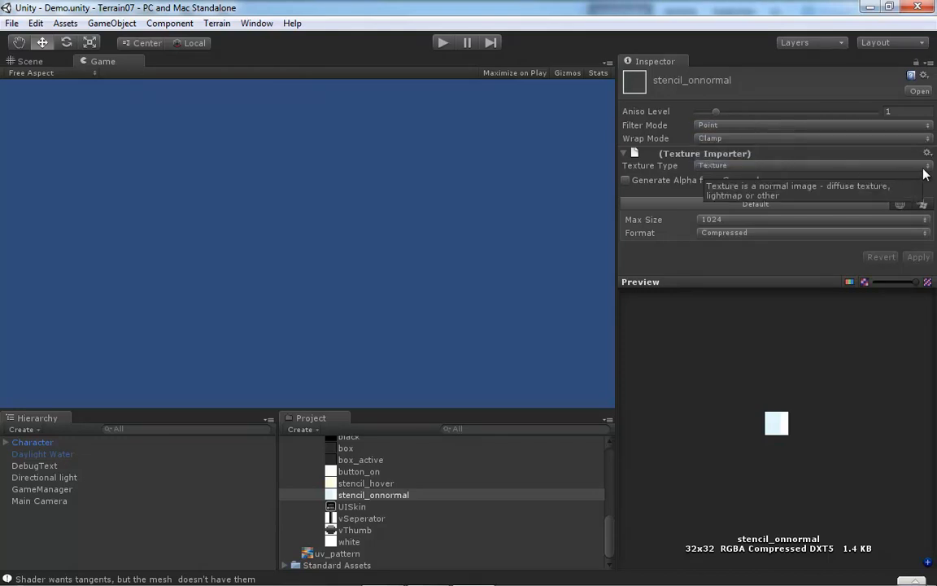
click(812, 168)
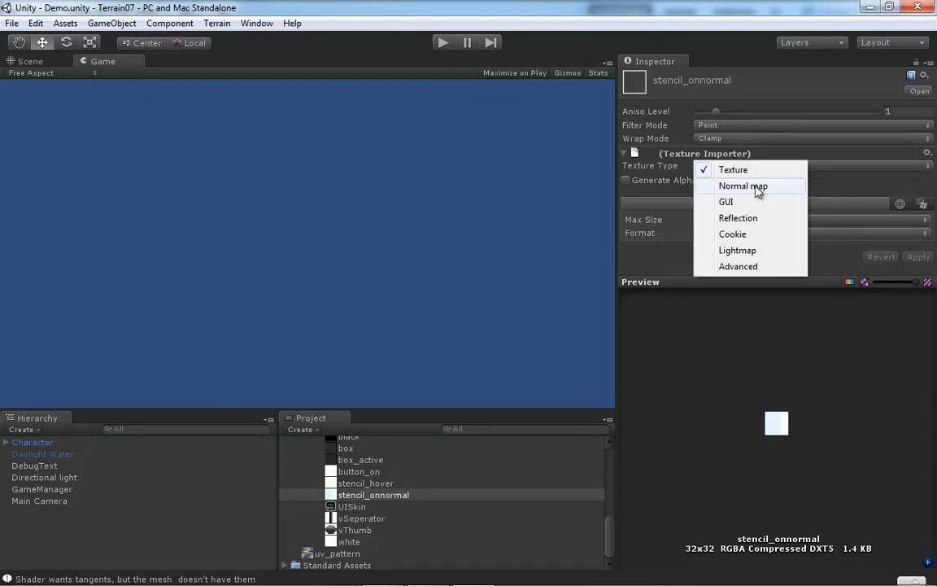
click(756, 267)
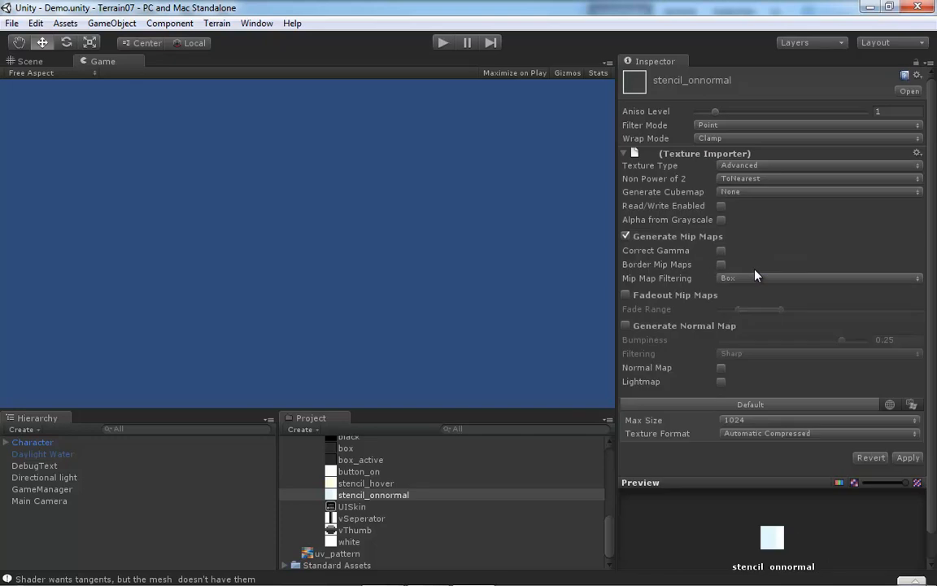
- Set stencil_onnormal's Non Power of 2 to None, disable mip maps, set max size 64 and texture format RGBA 32 bit, and apply
click(823, 176)
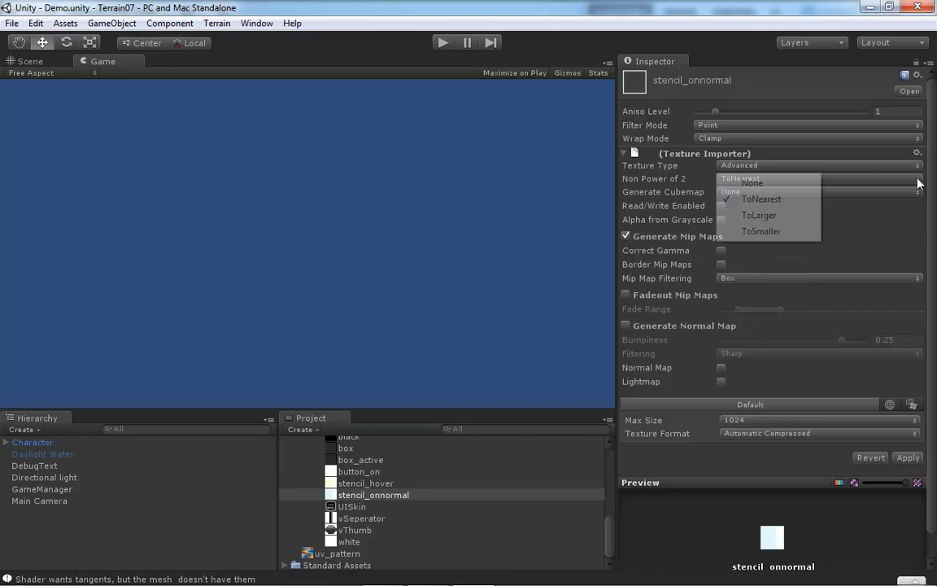
click(755, 184)
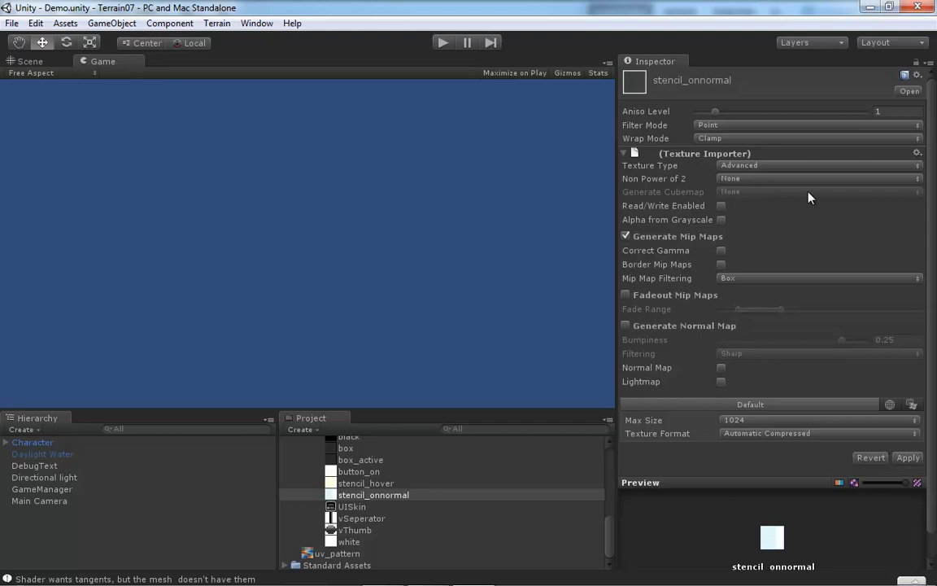
click(626, 237)
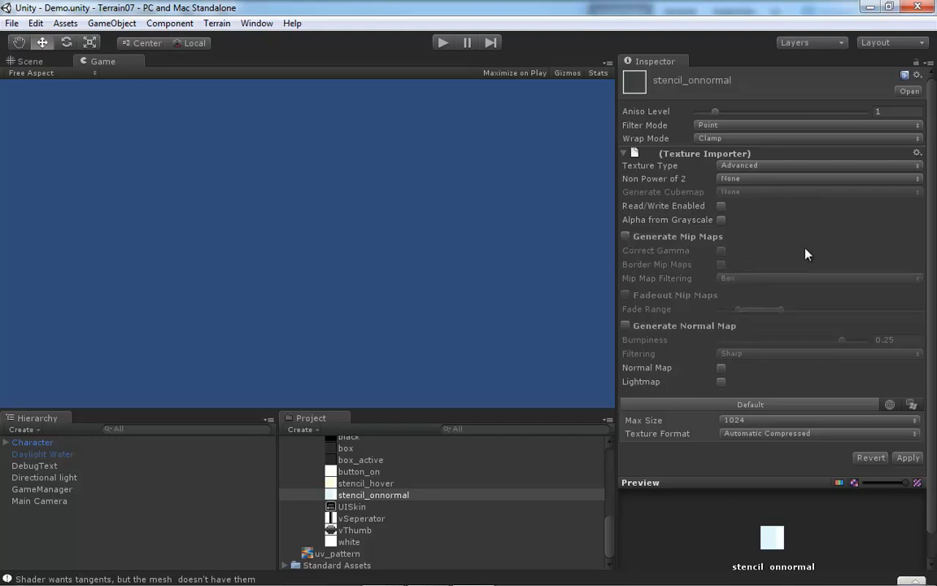
click(817, 420)
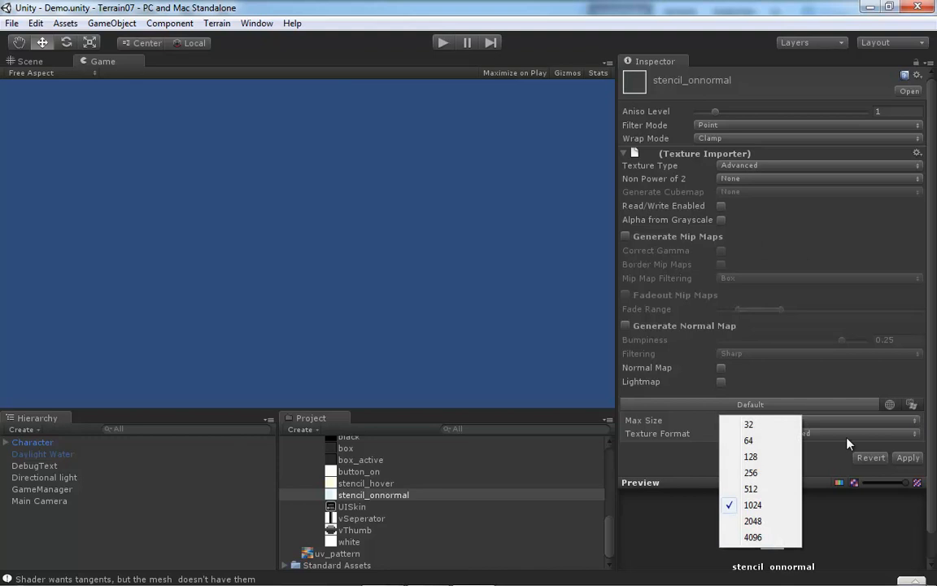
click(759, 446)
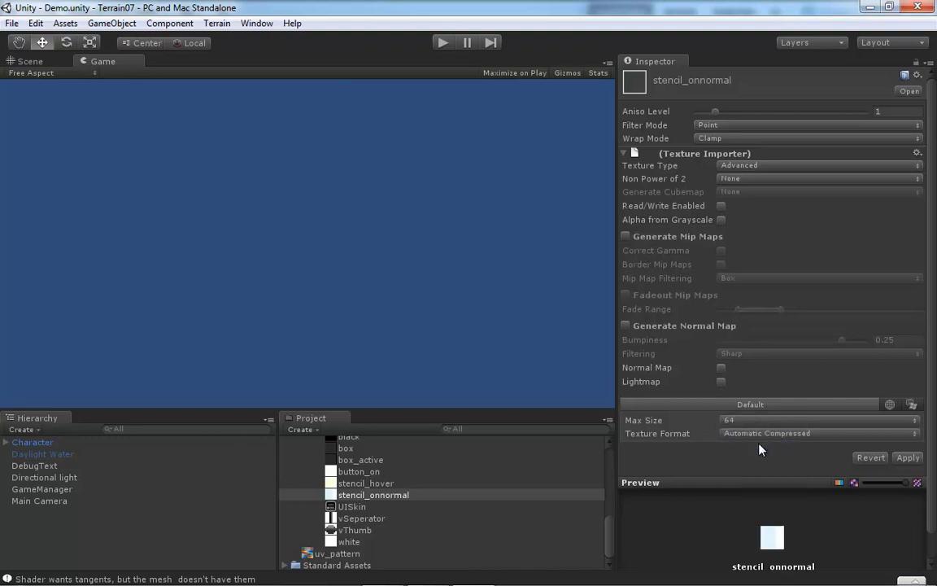
click(882, 434)
click(846, 414)
scroll(806, 286, down, 1)
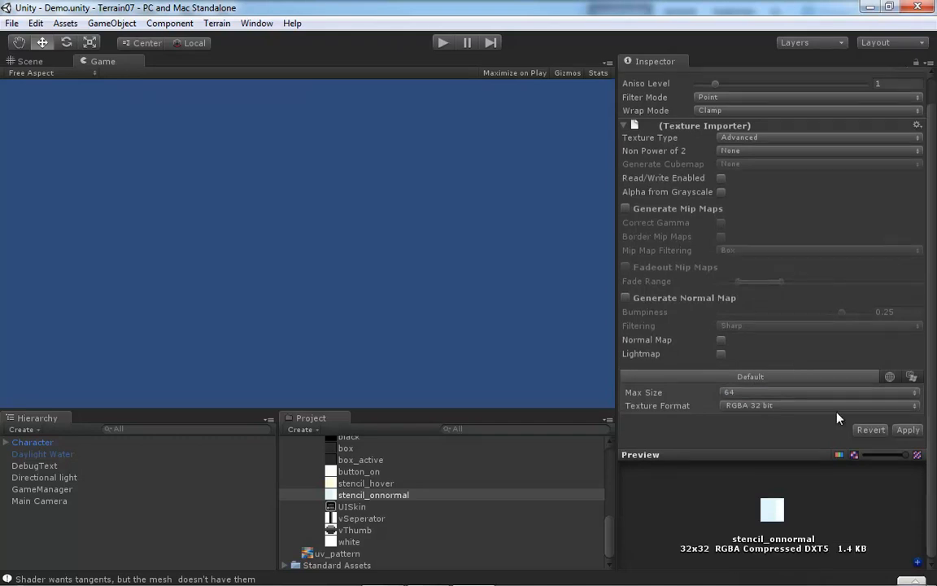
click(908, 430)
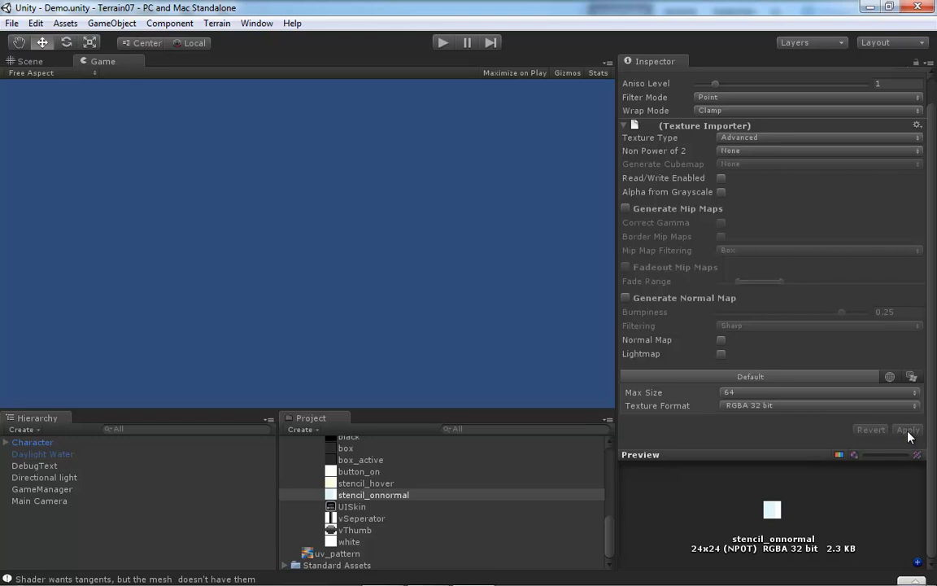
- Set the vSeperator texture's filter mode to Point, wrap mode to Clamp and texture type to Advanced
click(366, 519)
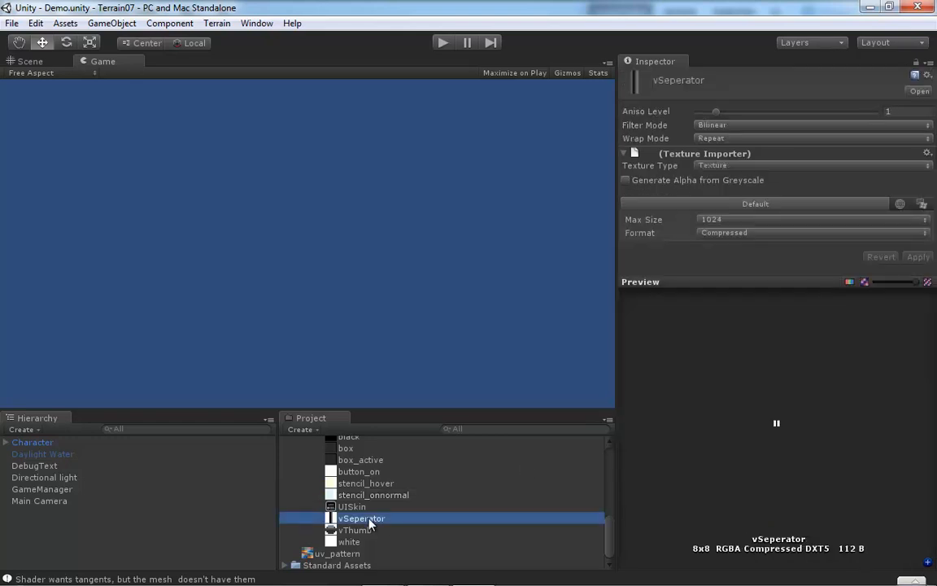
click(922, 126)
click(732, 130)
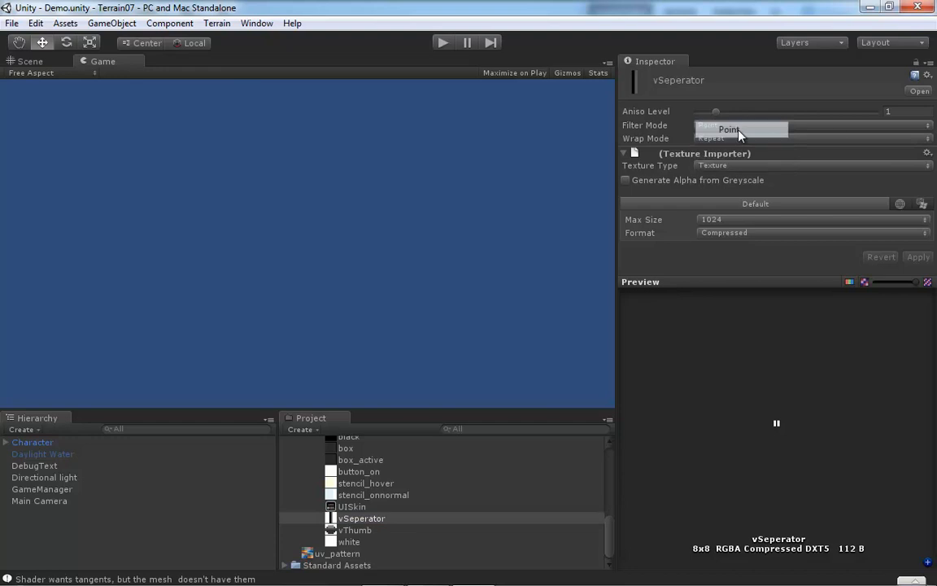
click(928, 140)
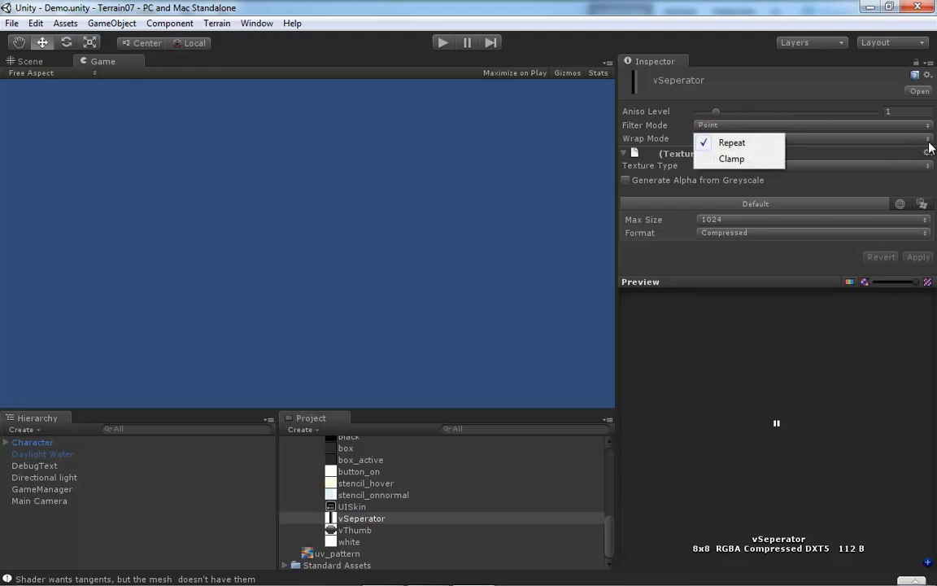
click(727, 159)
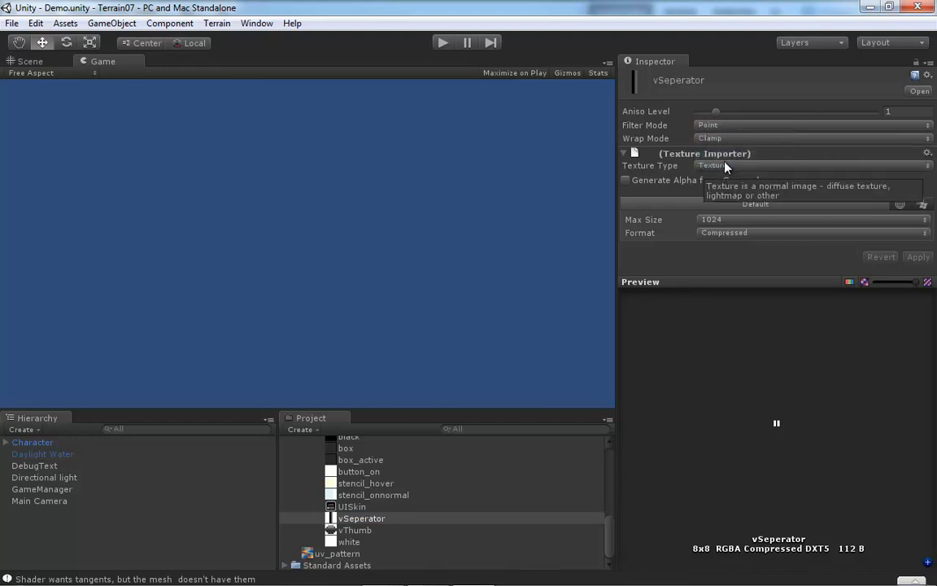
click(929, 166)
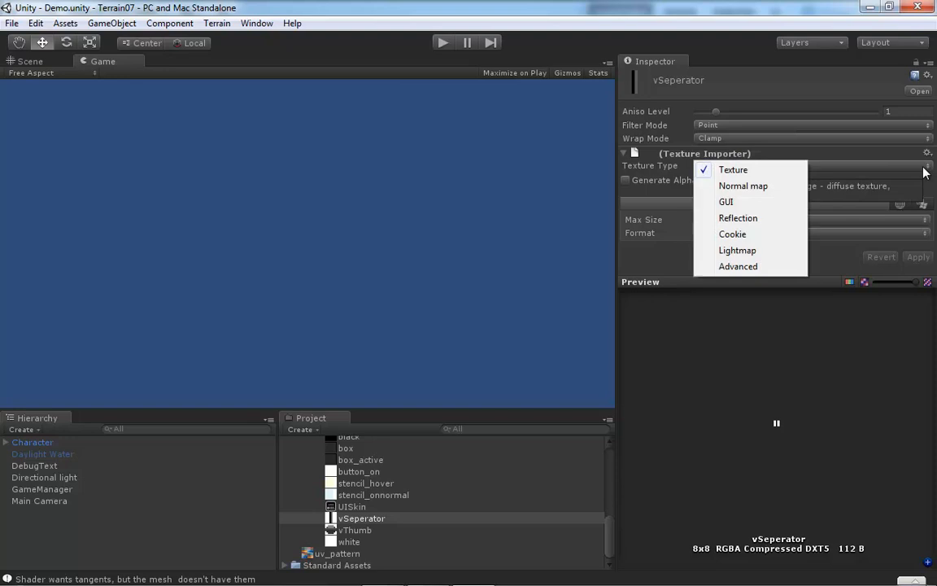
click(742, 268)
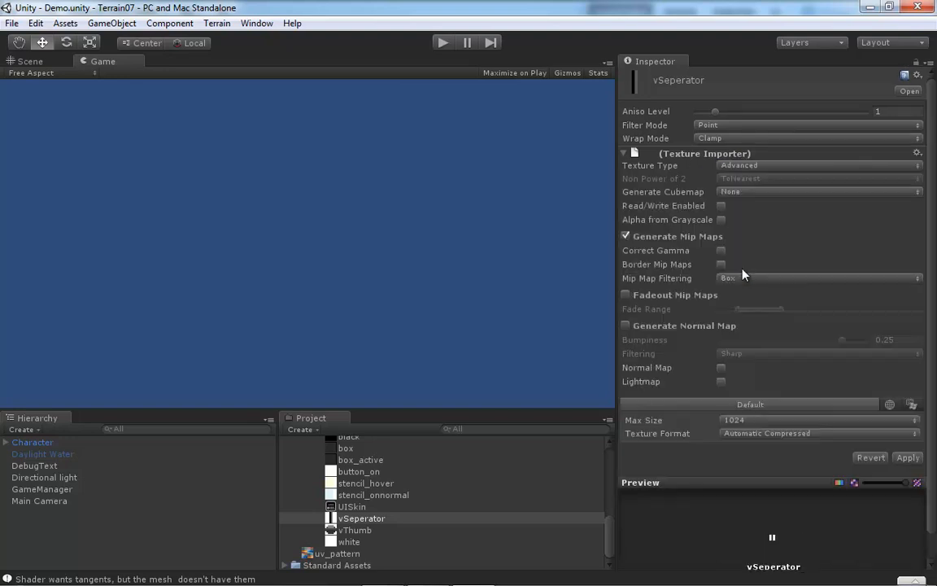
- Disable mip maps for vSeperator, set its max size to 64 and texture format to RGBA 32 bit, and apply
click(627, 236)
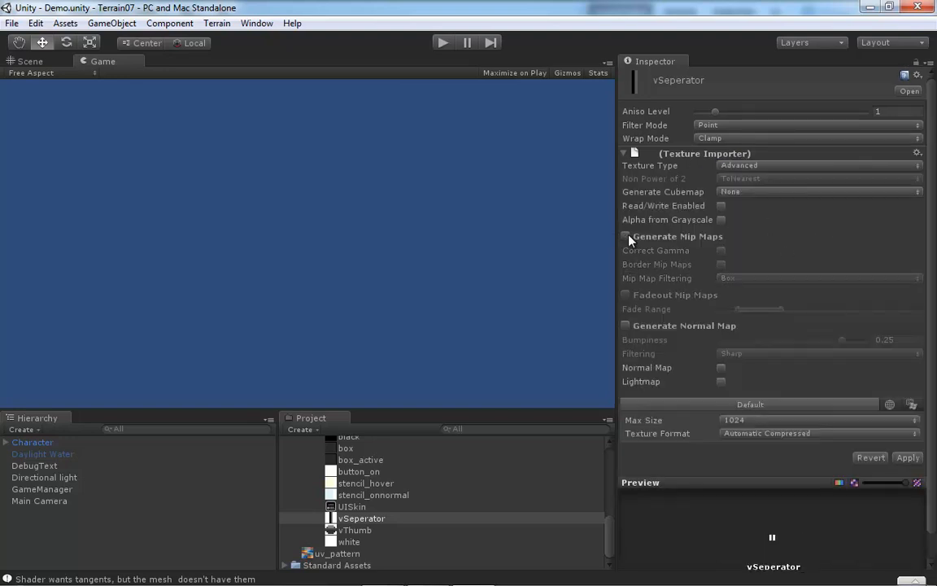
click(913, 422)
click(755, 439)
click(903, 434)
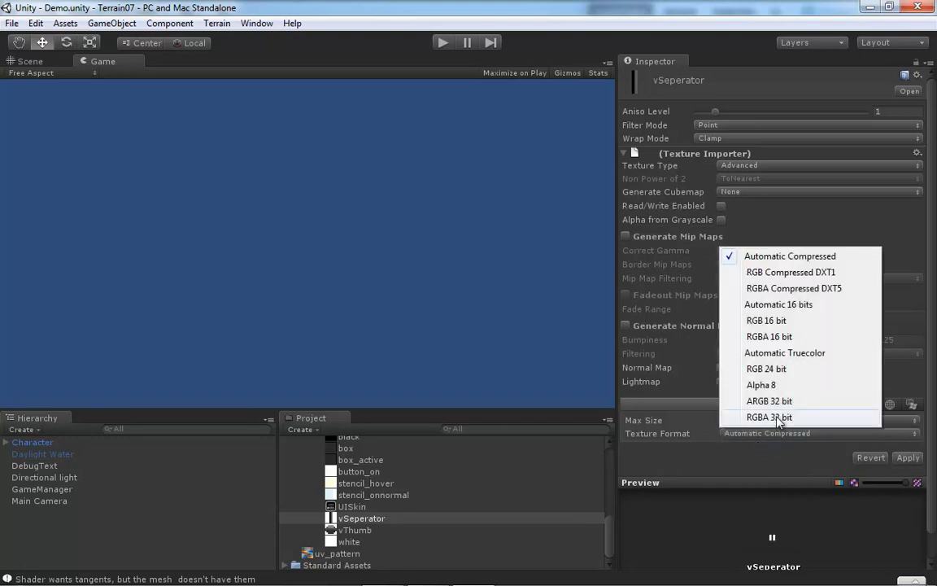
click(756, 416)
click(905, 458)
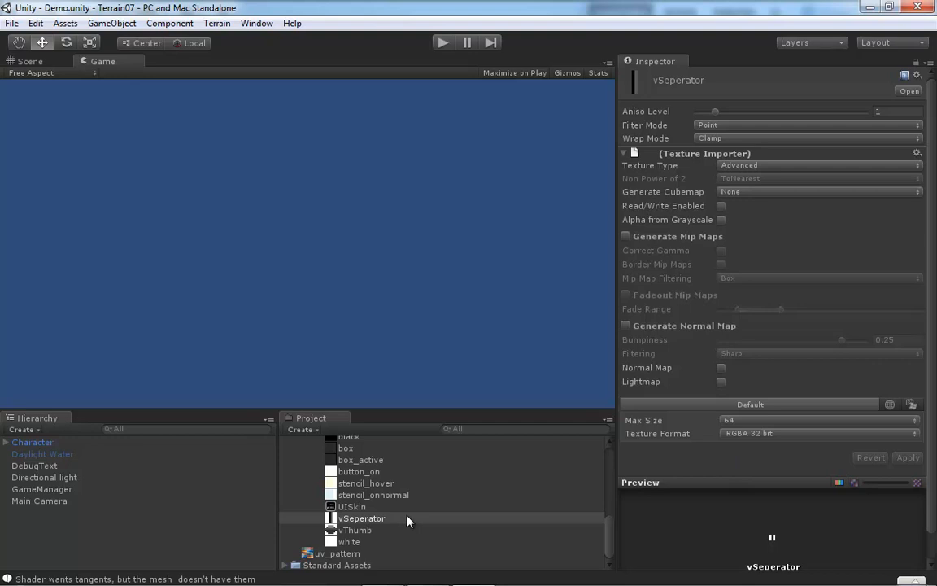
- Delete the vThumb texture from the UI Resources folder
click(363, 499)
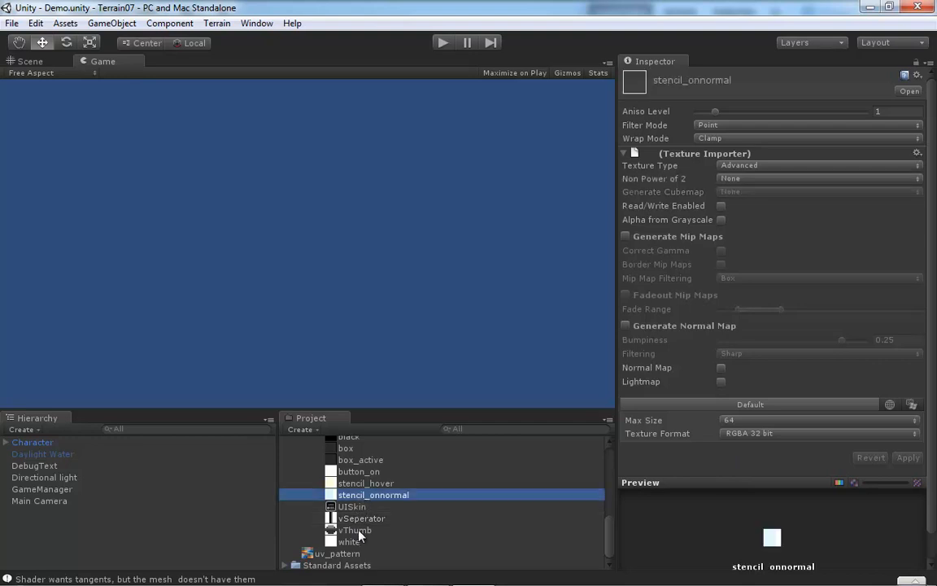
click(358, 531)
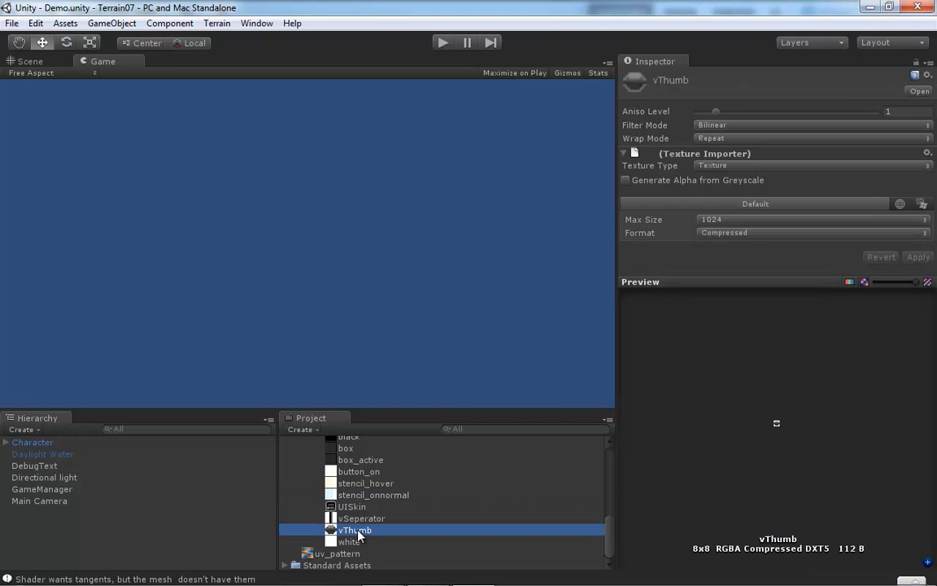
key(Delete)
click(474, 333)
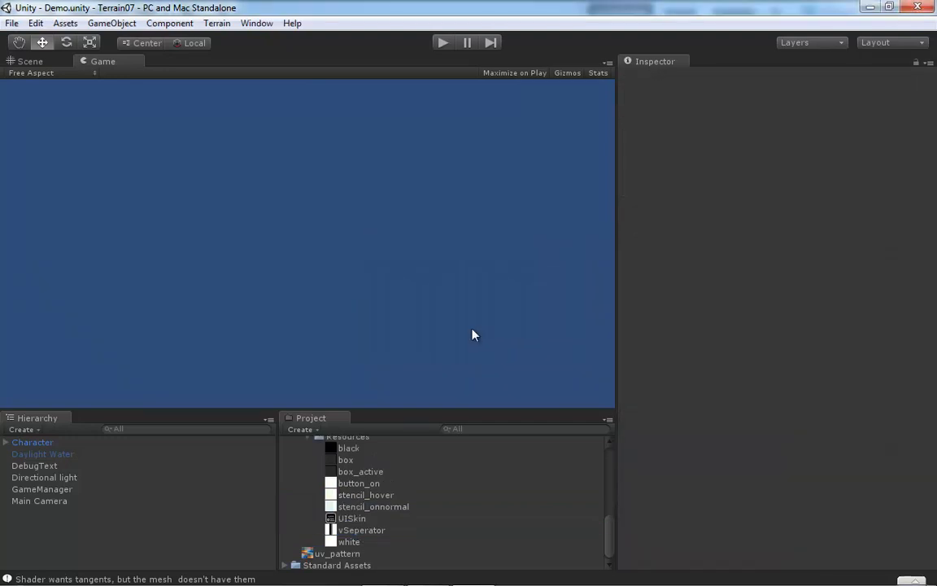
- Check the import settings of the UI textures, from white and vSeperator through the stencil, button and box textures
click(355, 544)
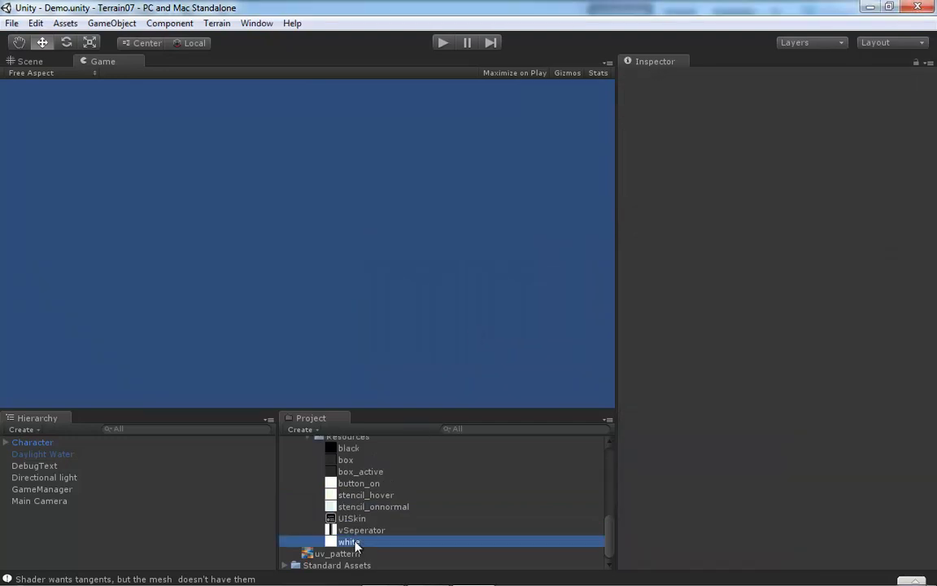
key(Up)
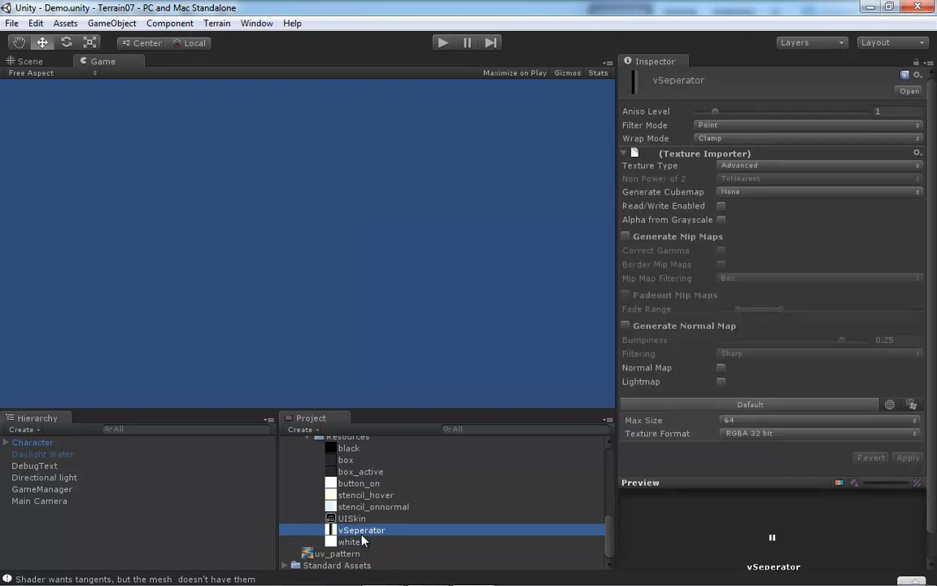
click(366, 507)
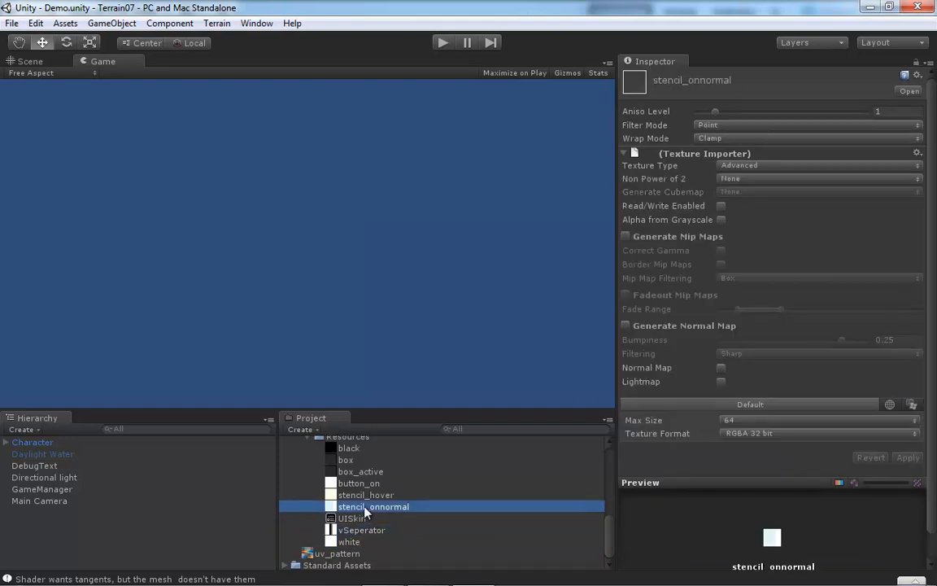
click(366, 496)
click(366, 484)
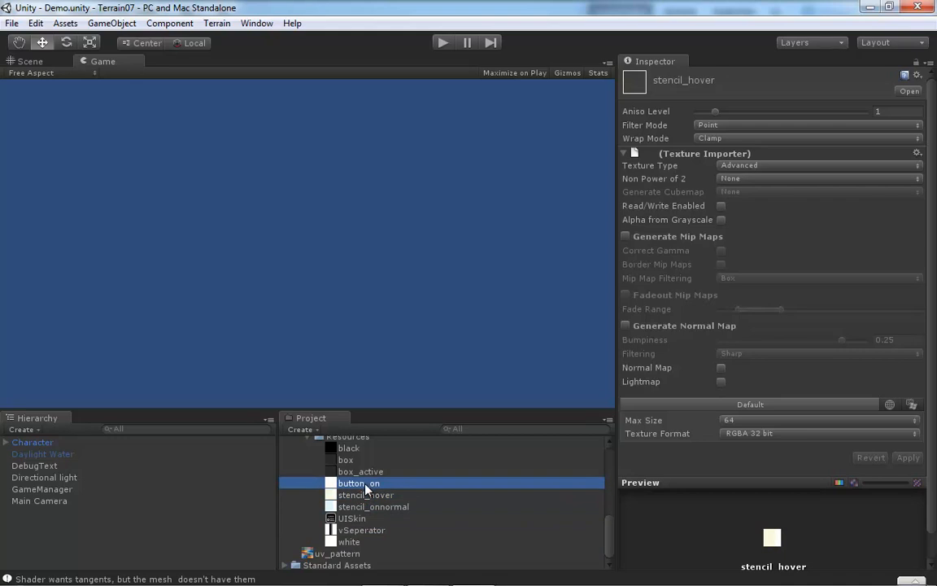
click(365, 473)
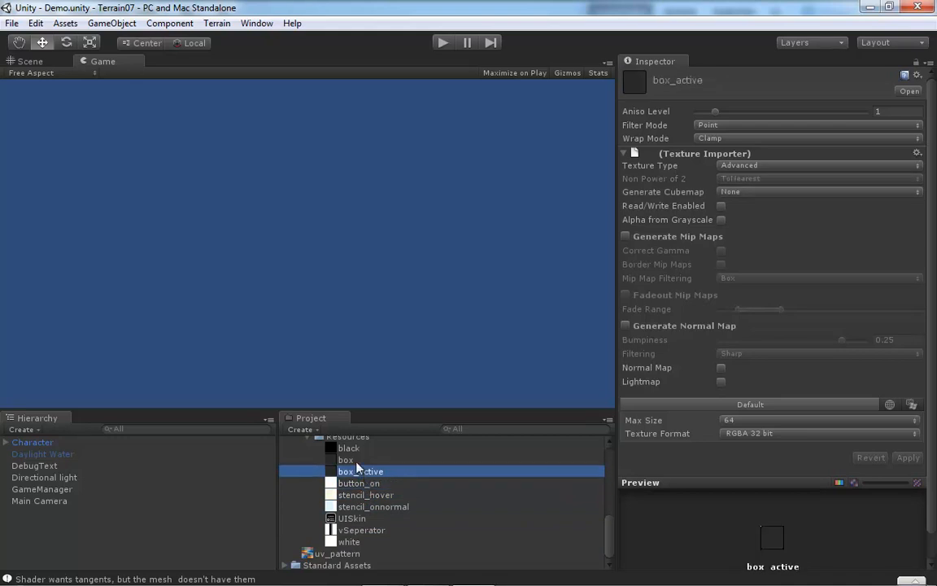
click(349, 462)
- Check the import settings of the brush and sculpt tool icons in Icons/Resources, from stencilBrush to brushHardEdgeIcon
scroll(439, 505, up, 4)
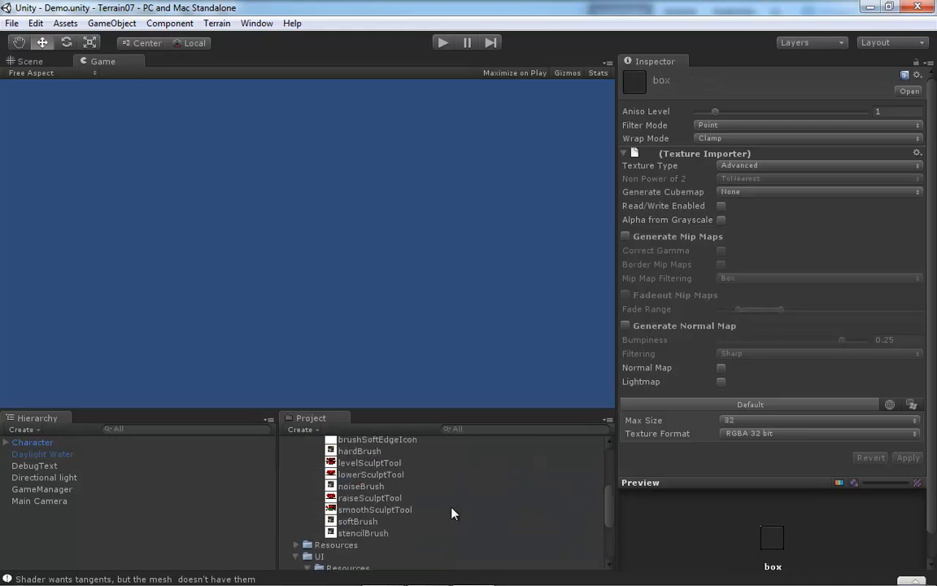
scroll(393, 540, down, 1)
click(376, 489)
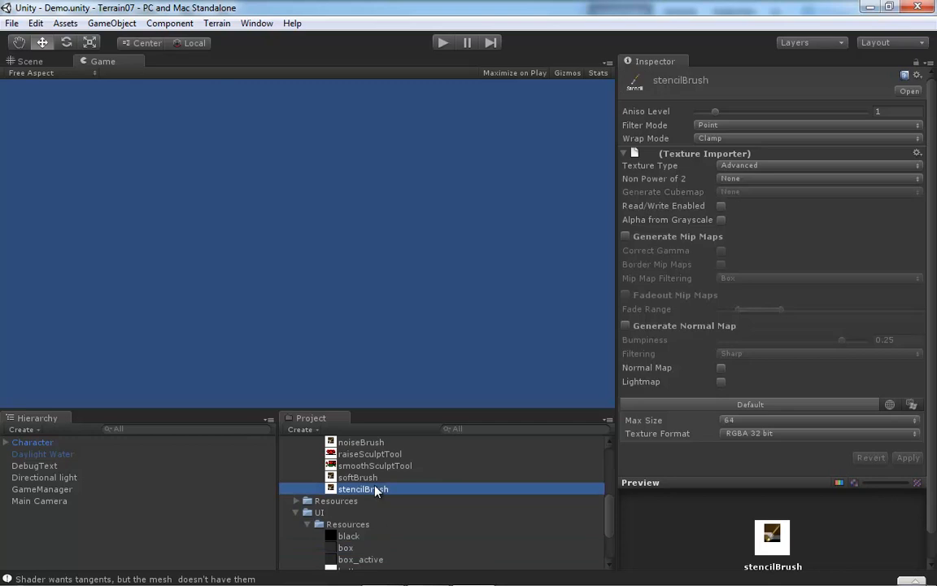
click(369, 479)
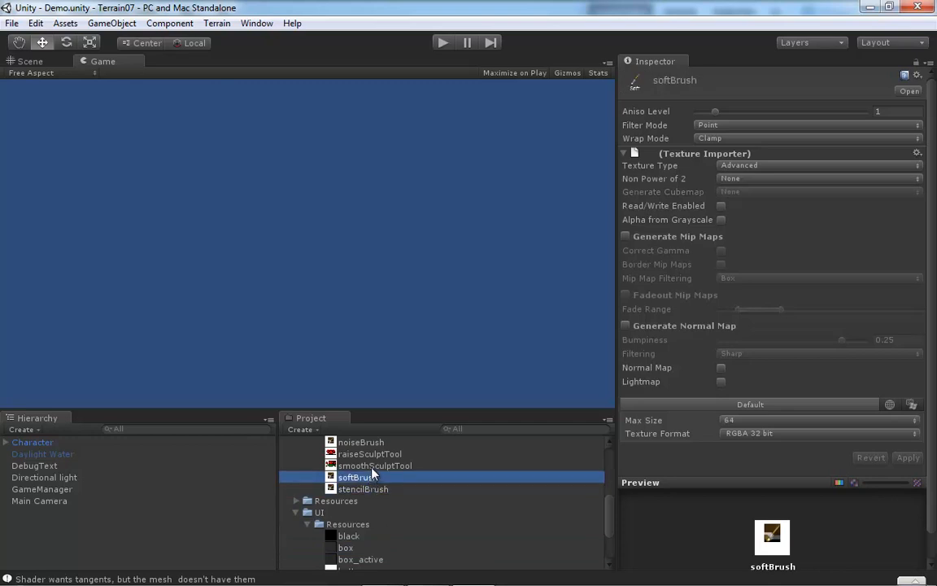
click(371, 467)
scroll(372, 470, up, 2)
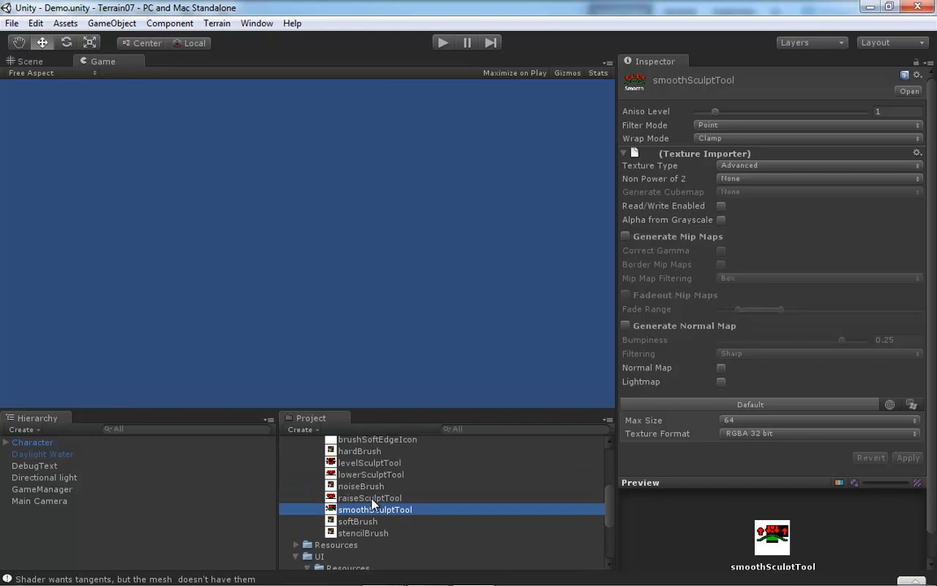
click(372, 498)
click(372, 486)
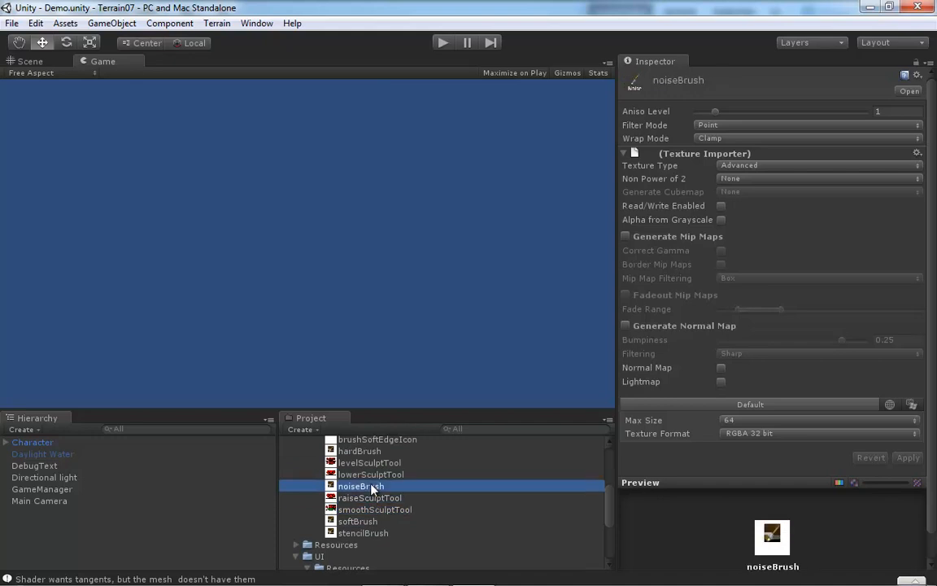
click(376, 475)
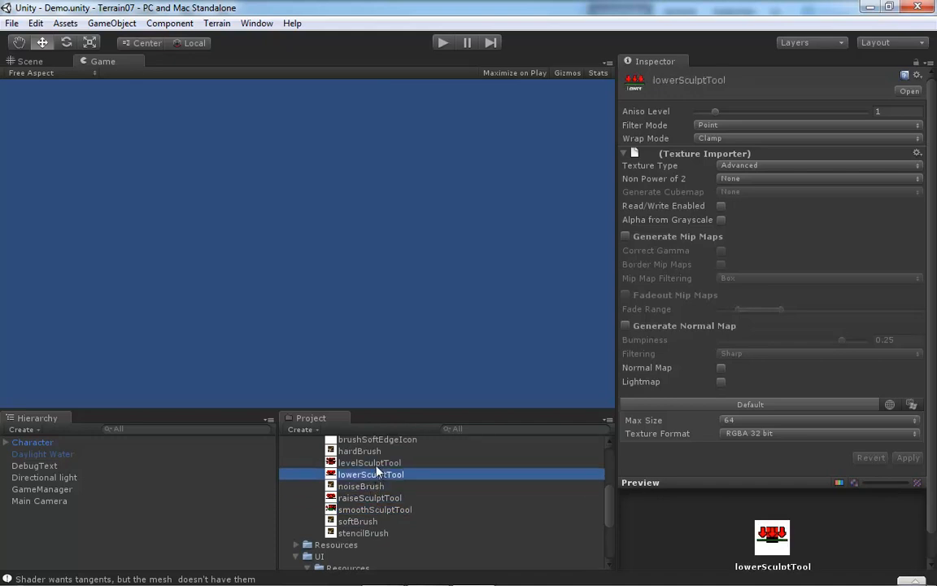
click(379, 463)
scroll(385, 462, up, 2)
scroll(384, 462, up, 2)
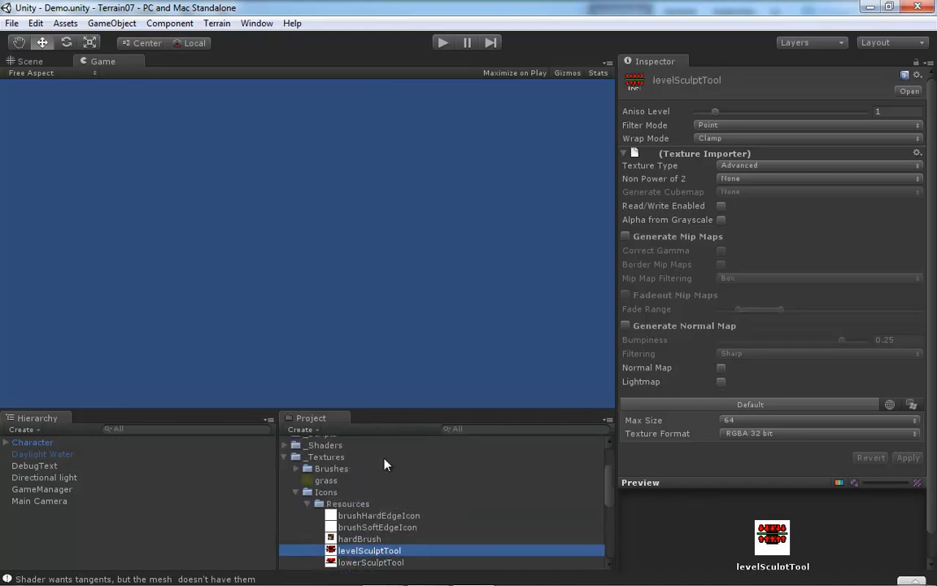
click(362, 538)
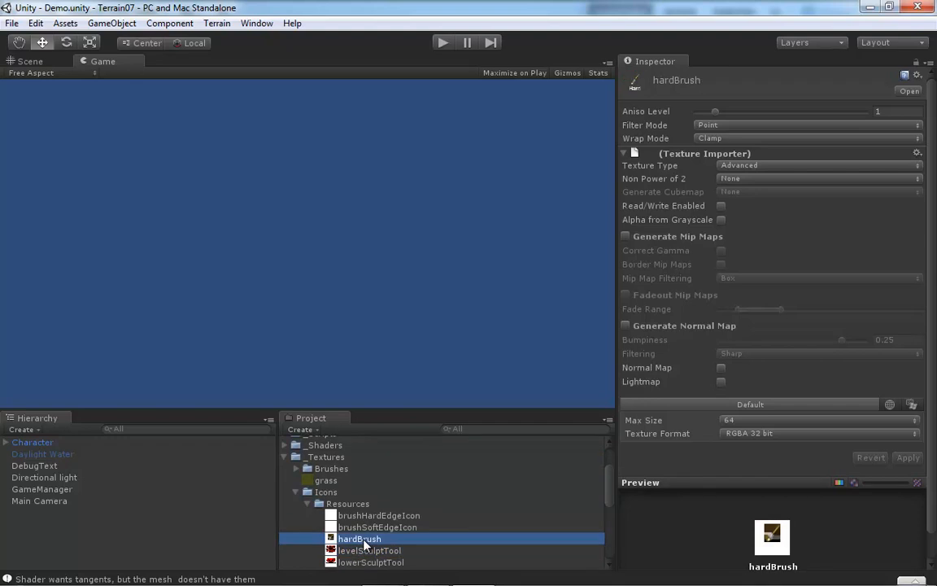
click(388, 528)
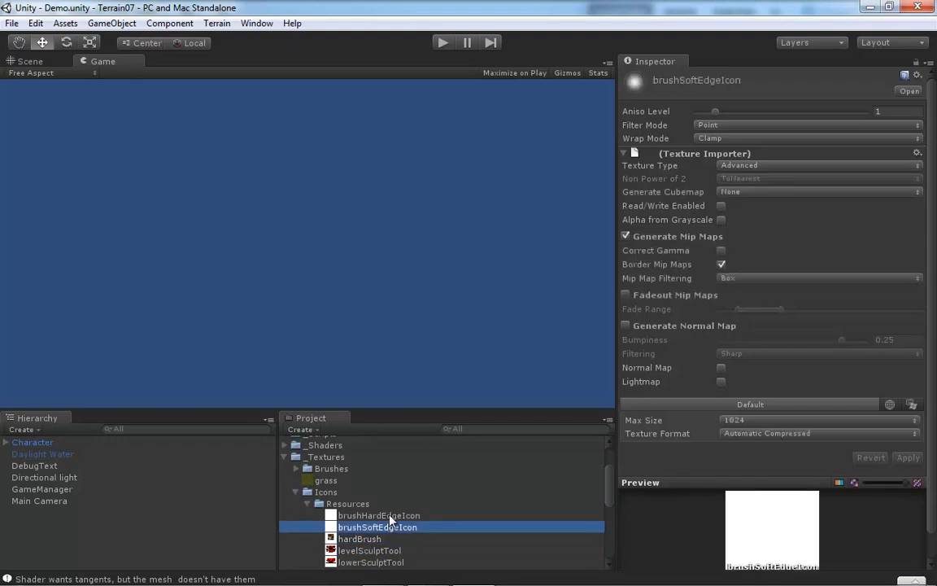
click(391, 517)
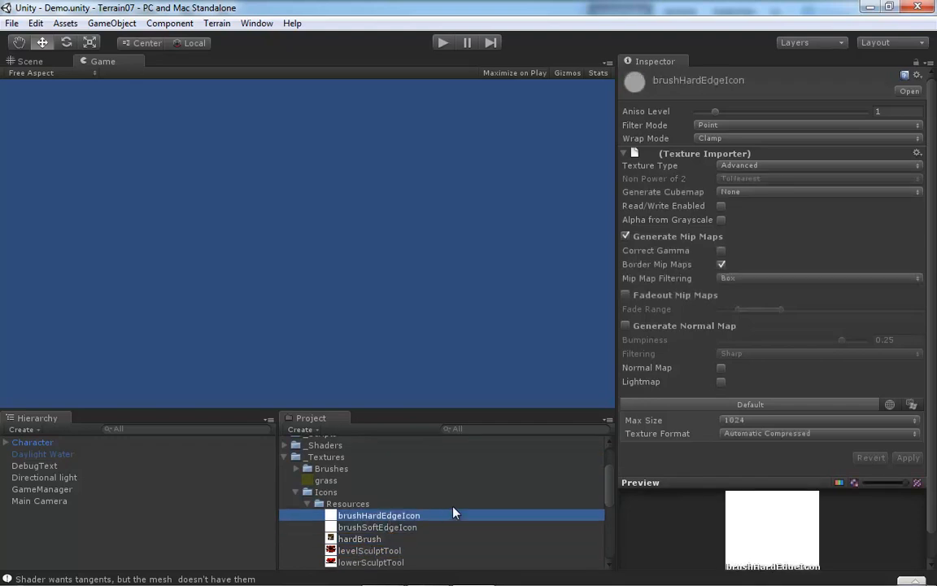
scroll(469, 517, down, 8)
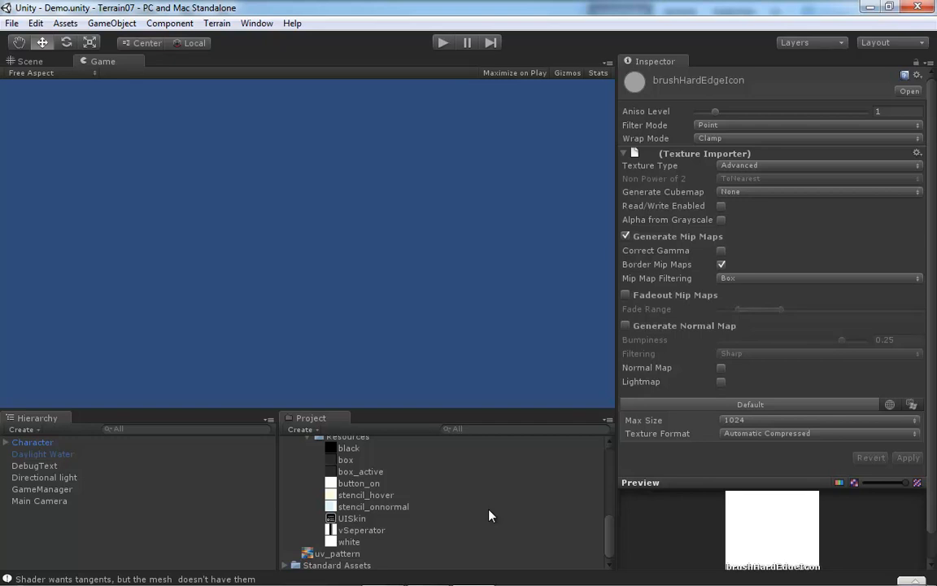
mouse_move(613, 540)
mouse_down()
mouse_move(612, 461)
mouse_move(608, 550)
mouse_up()
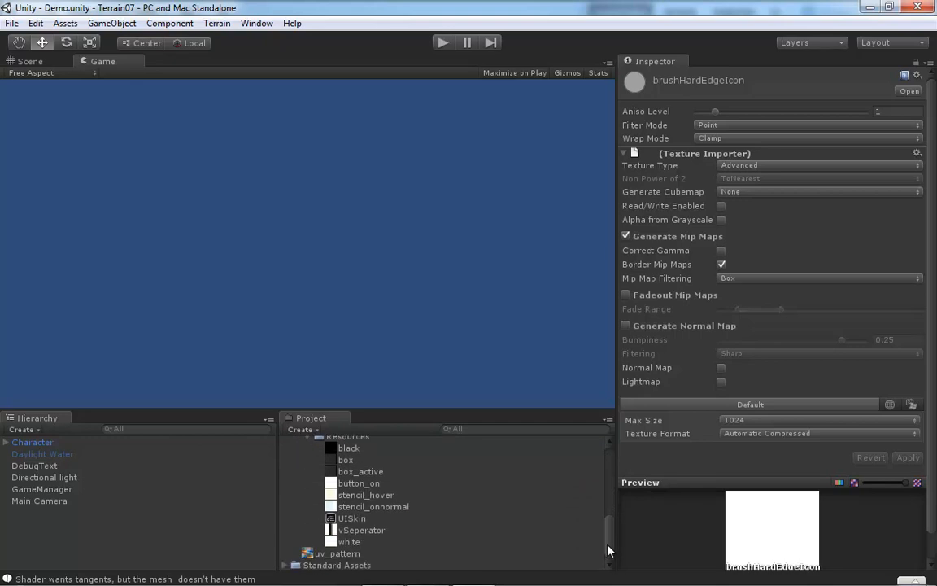